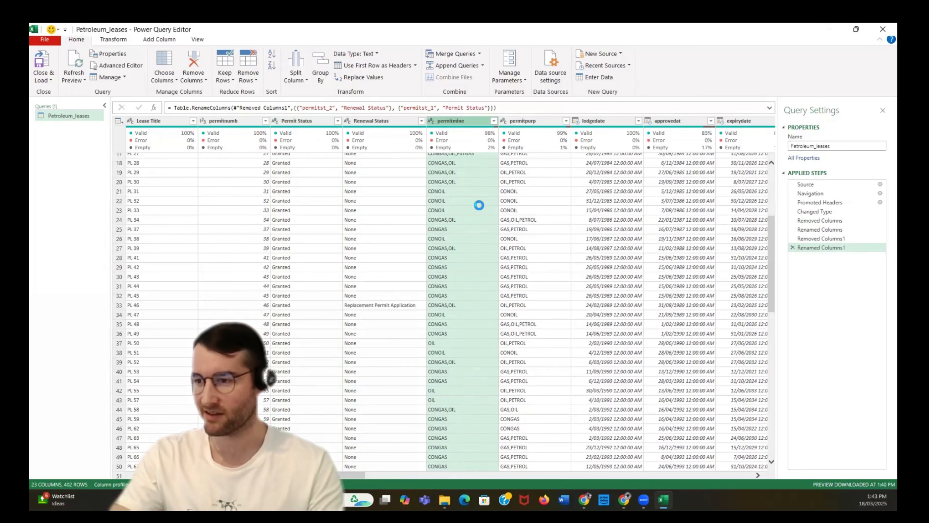
Remove the permitmine, permitpurp and noncurrent columns from the Petroleum_leases query.
scroll(479, 204, "down", 8)
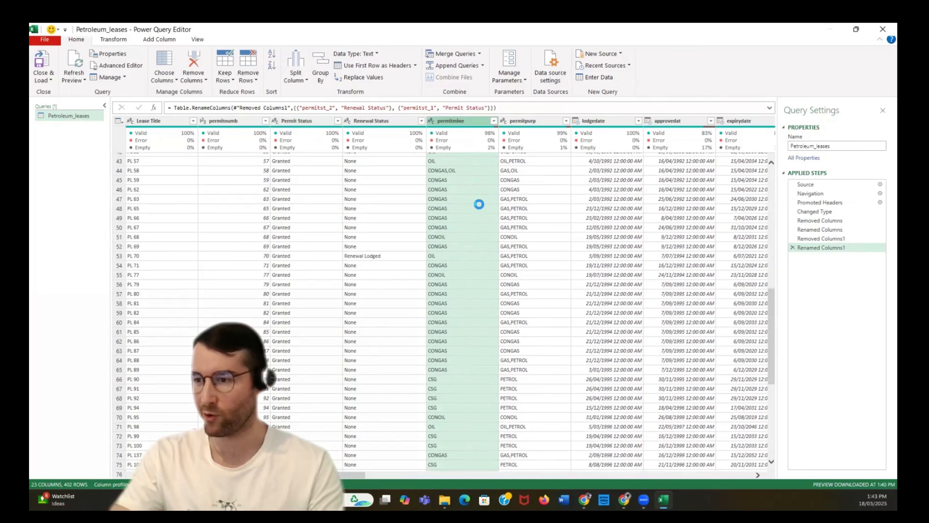
scroll(477, 198, "up", 14)
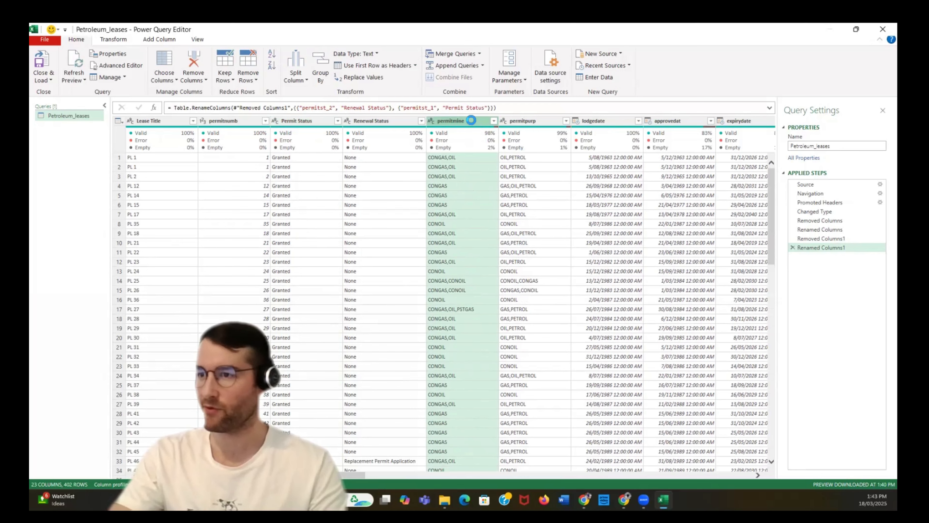
right_click(475, 121)
left_click(610, 146)
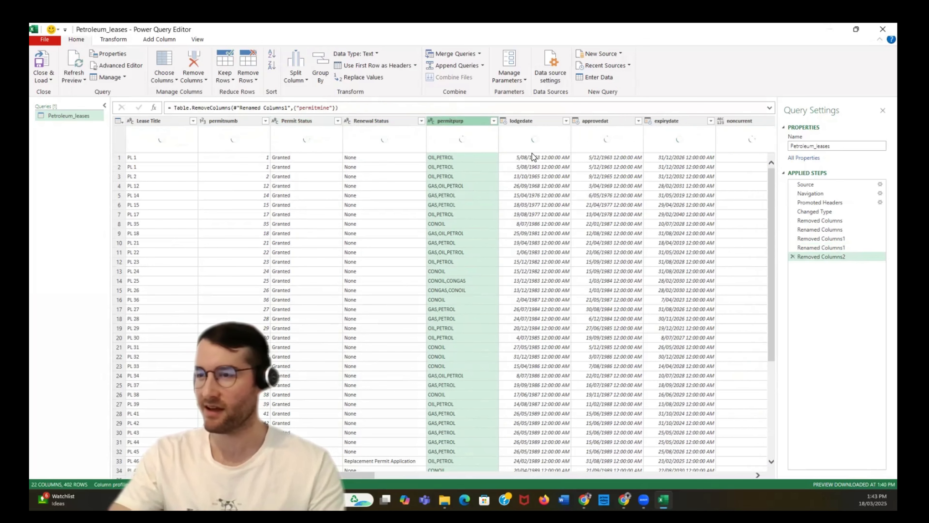
right_click(465, 120)
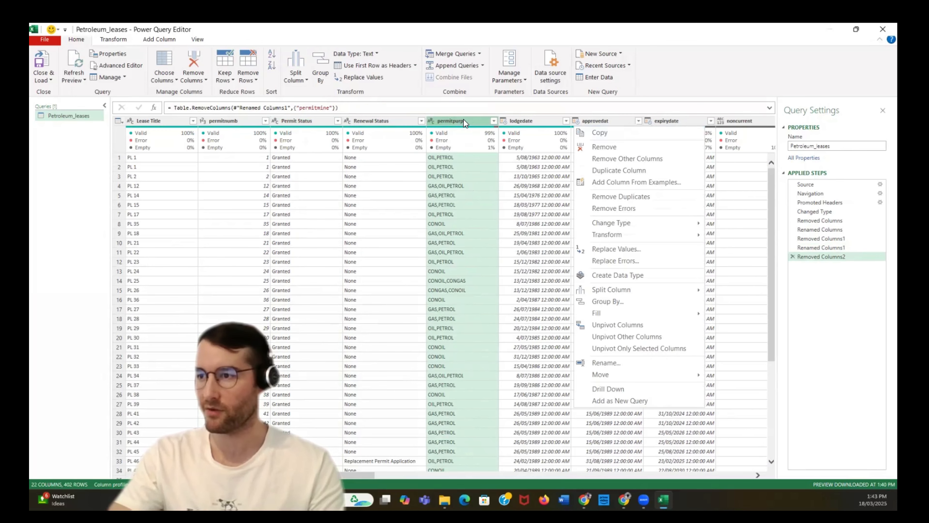
left_click(622, 148)
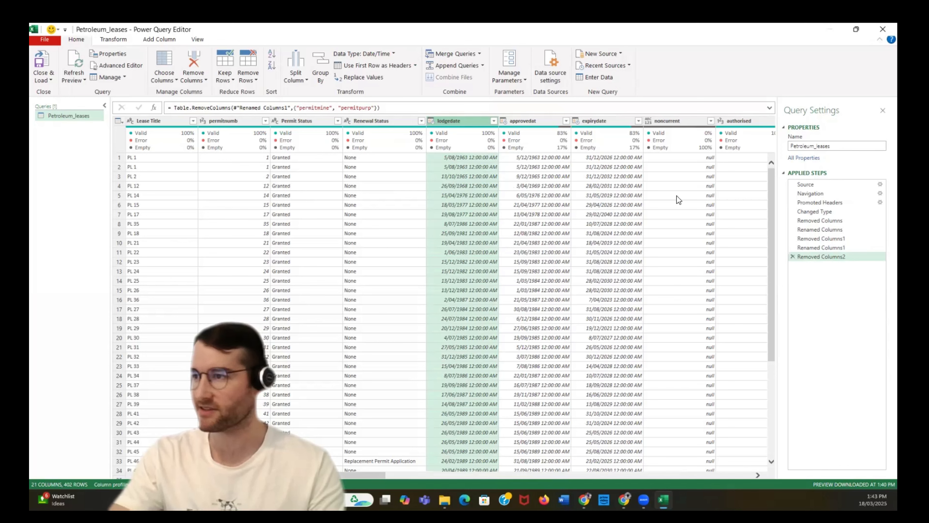
right_click(679, 121)
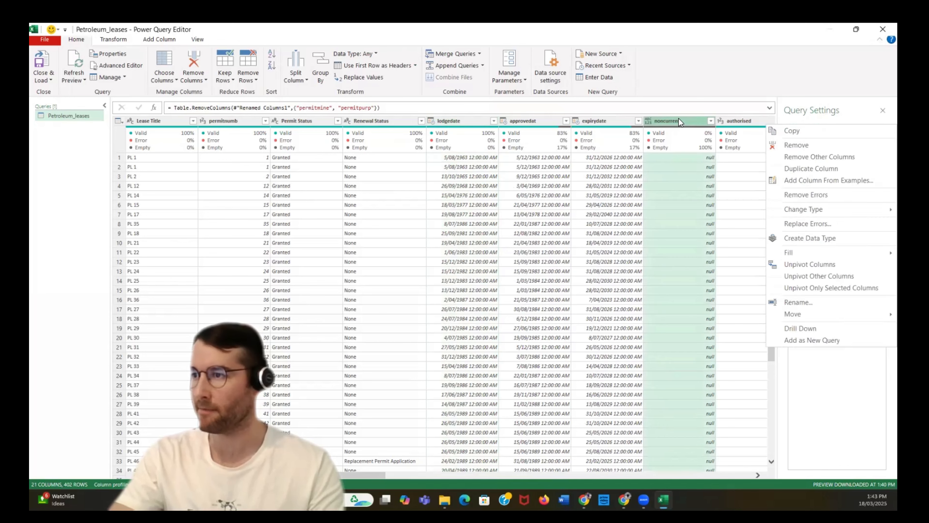
left_click(794, 143)
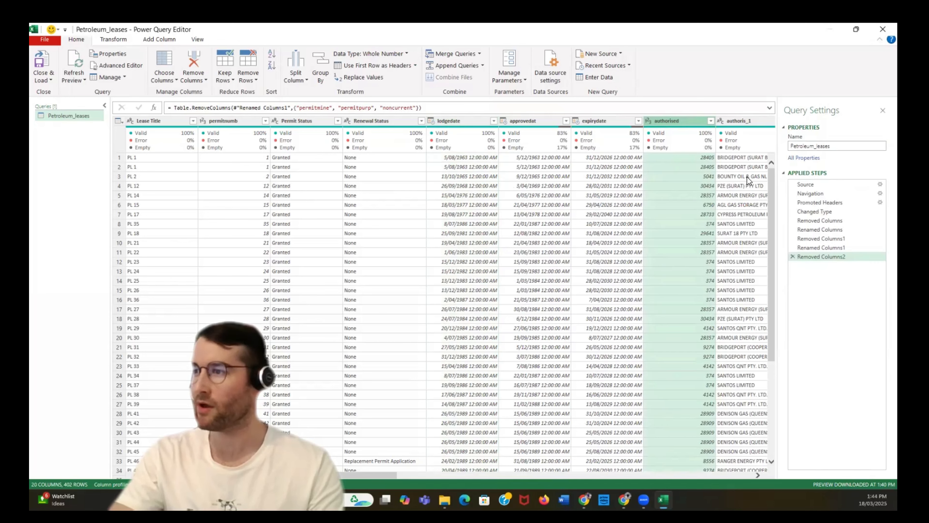
Rename the authoris_1 column, which holds the company names, as Operator.
left_click_drag(366, 475, 471, 475)
double_click(477, 120)
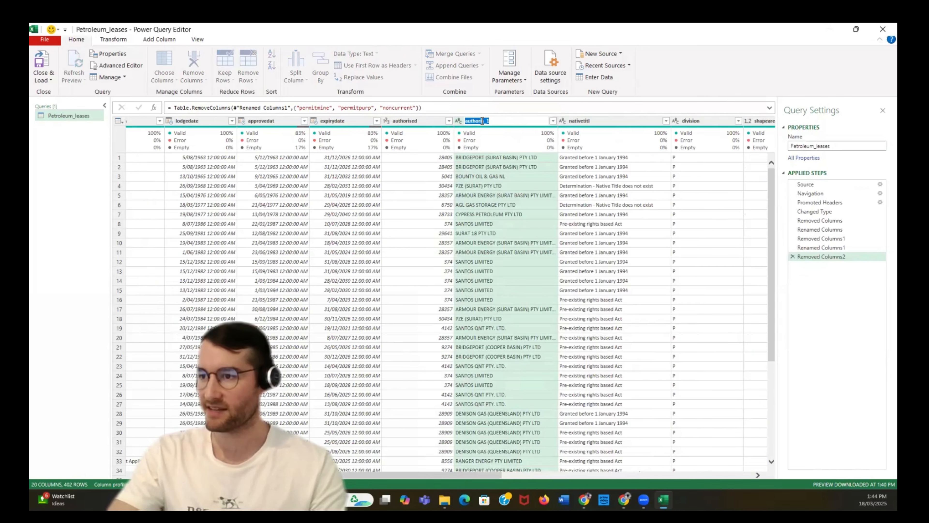
type("Operator")
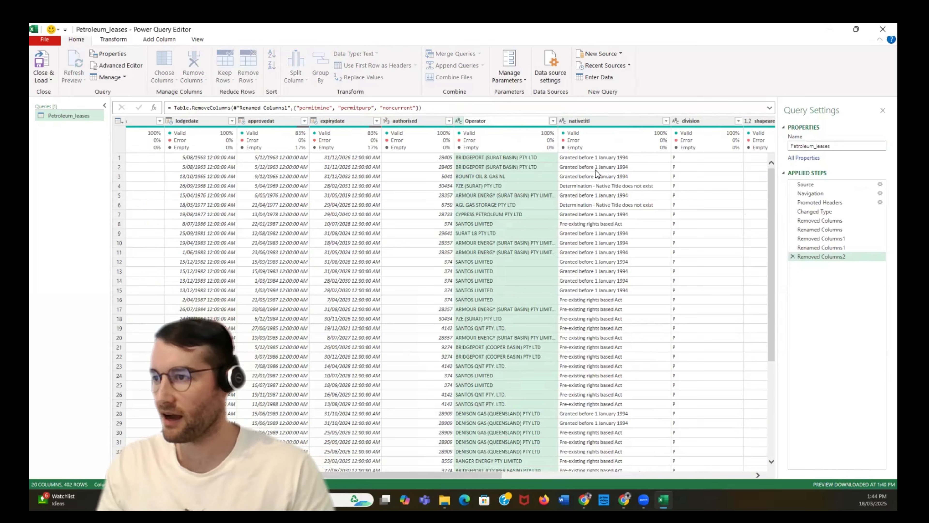
Remove the nativetitl, shapearea and shapeareah columns from the query.
left_click(591, 121)
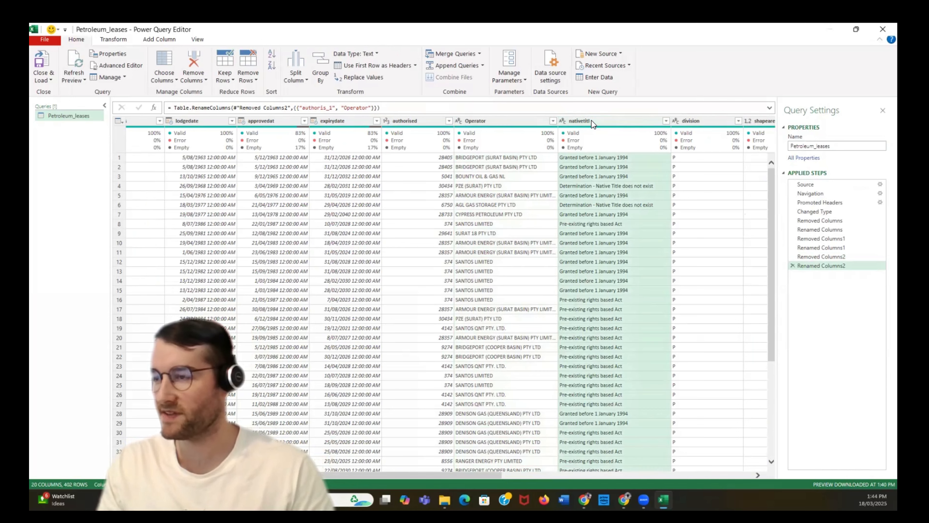
right_click(733, 127)
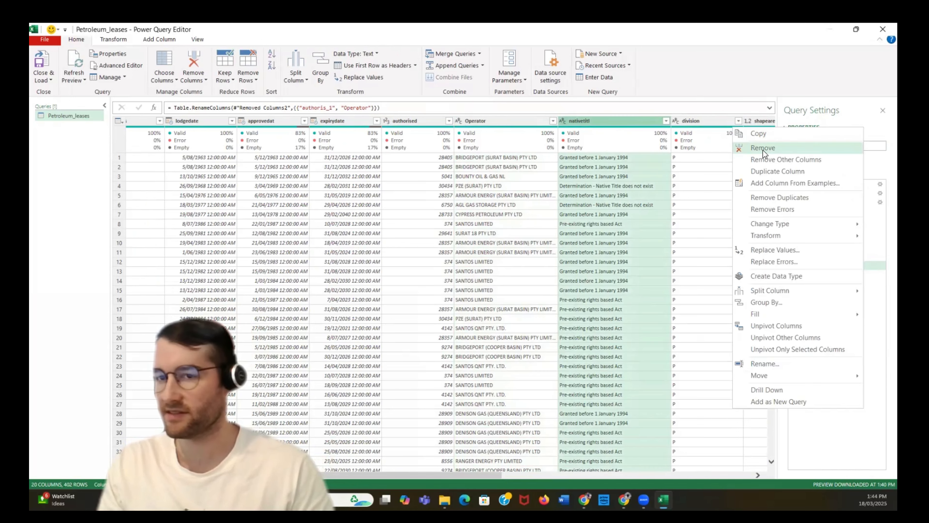
left_click(763, 151)
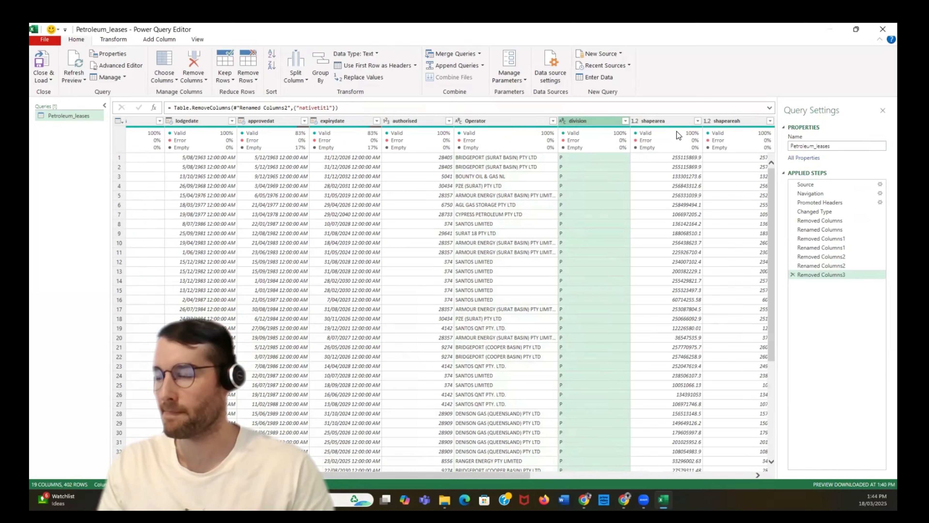
right_click(674, 119)
left_click(810, 144)
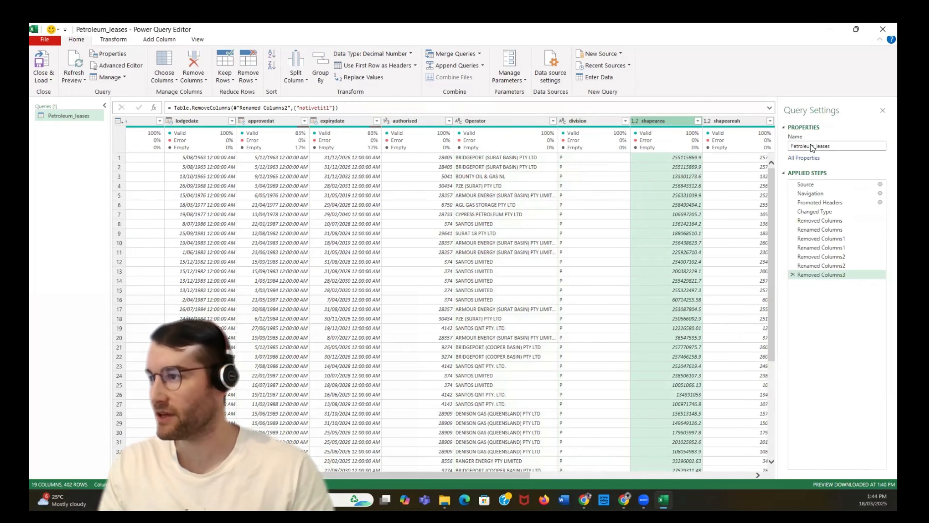
right_click(676, 121)
left_click(838, 147)
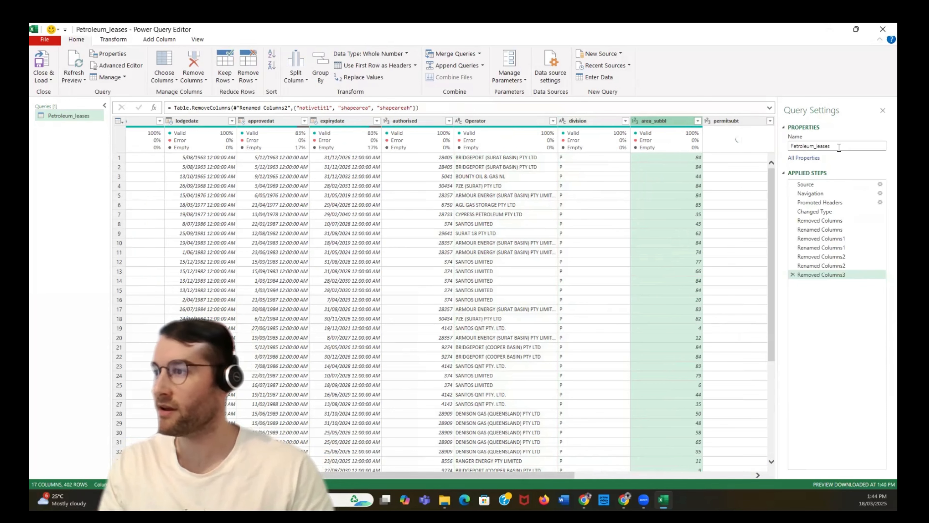
Check the list of distinct values in the area_subbl column without applying a filter.
right_click(667, 121)
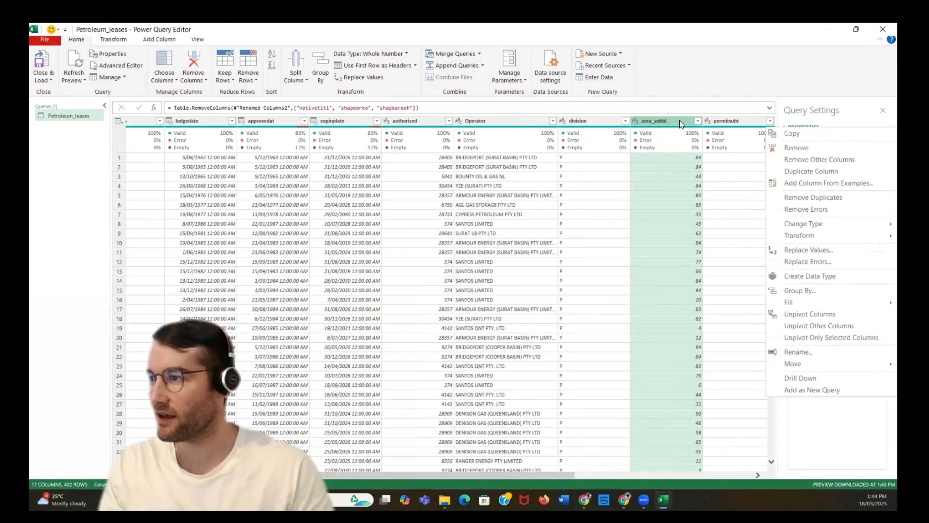
left_click(698, 120)
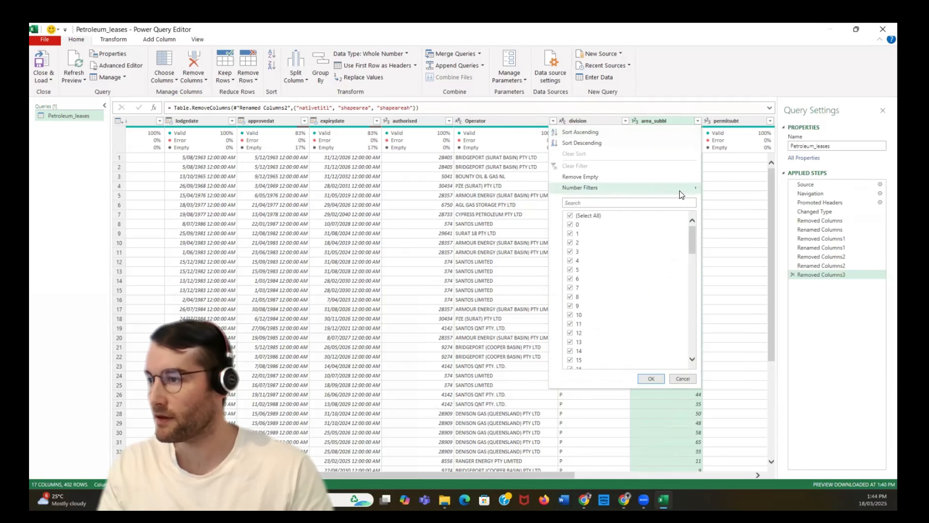
left_click_drag(695, 227, 679, 170)
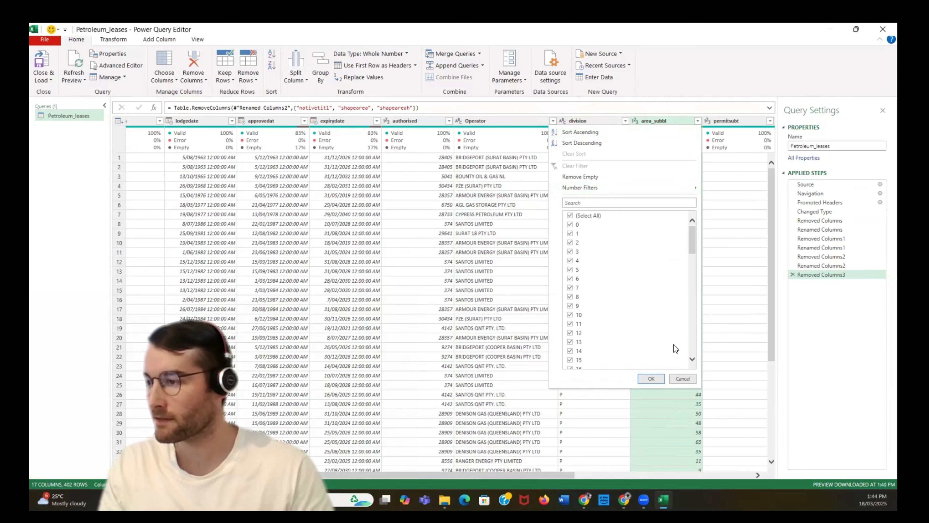
left_click(682, 378)
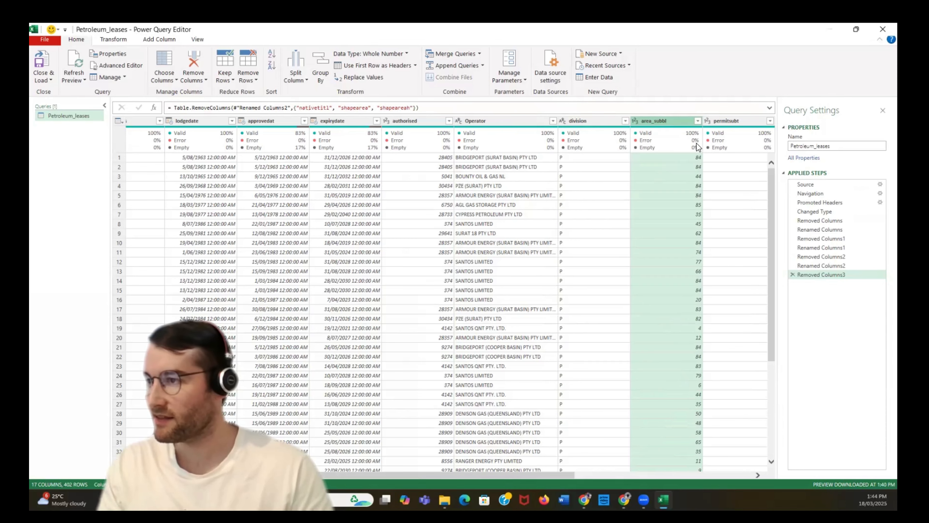
Remove the shape_Area, shape_Leng and previouspe columns at the end of the table.
left_click_drag(490, 474, 589, 484)
left_click_drag(672, 492, 750, 491)
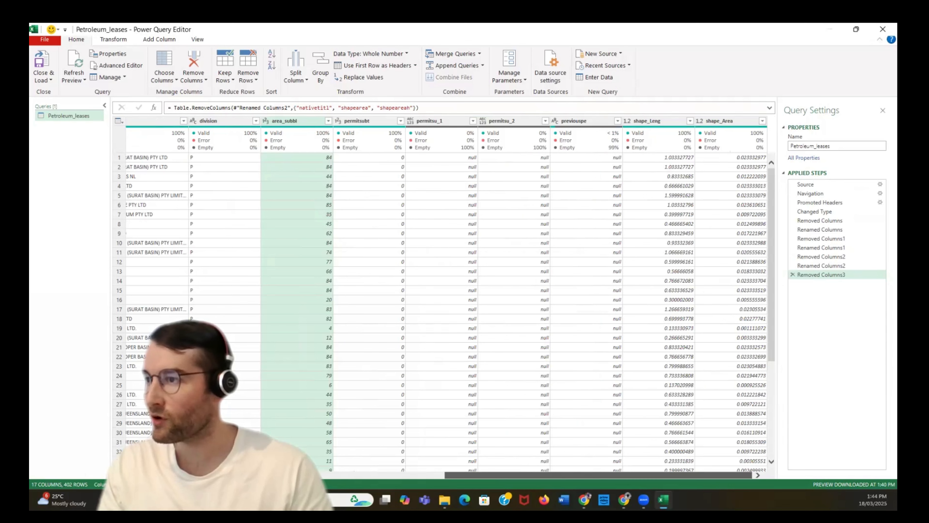
left_click(723, 117)
right_click(723, 118)
left_click(799, 143)
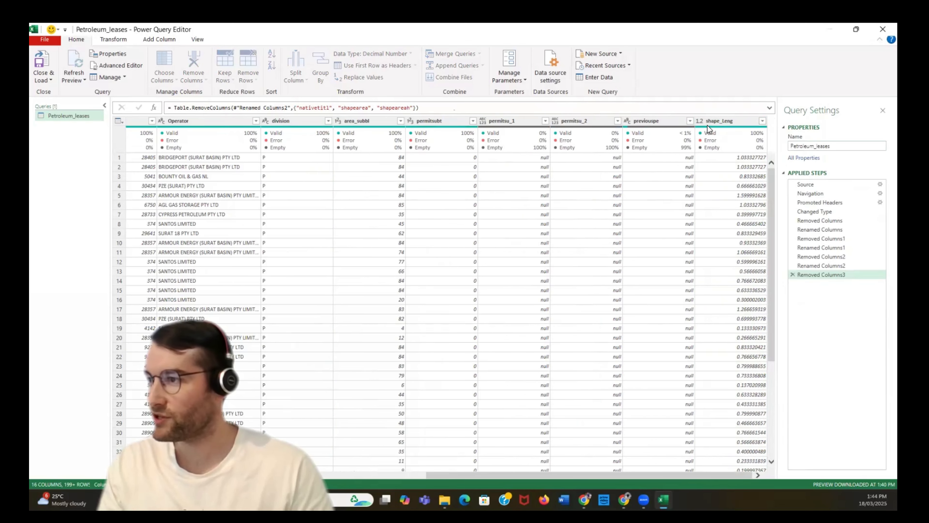
right_click(714, 121)
left_click(793, 148)
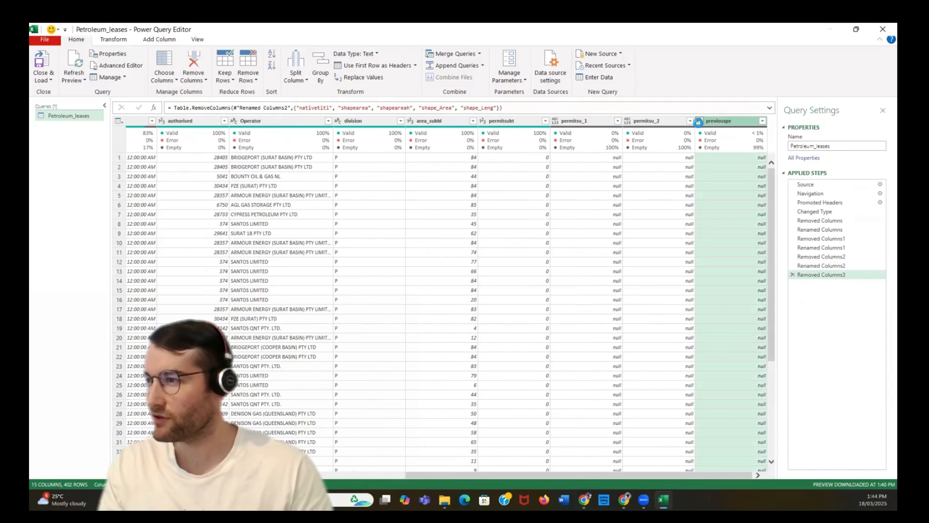
right_click(726, 121)
left_click(792, 149)
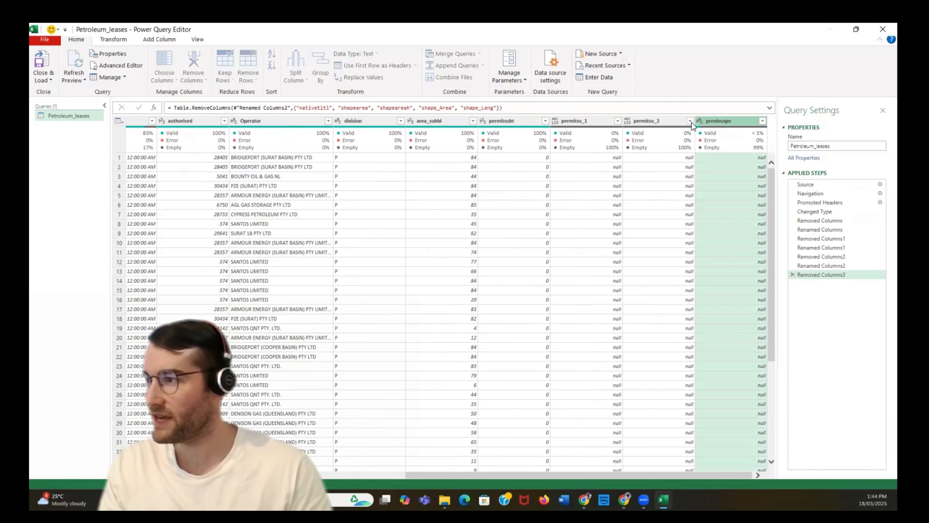
Remove the permitsu_2, permitsu_1 and permitsubt columns from the query.
right_click(715, 119)
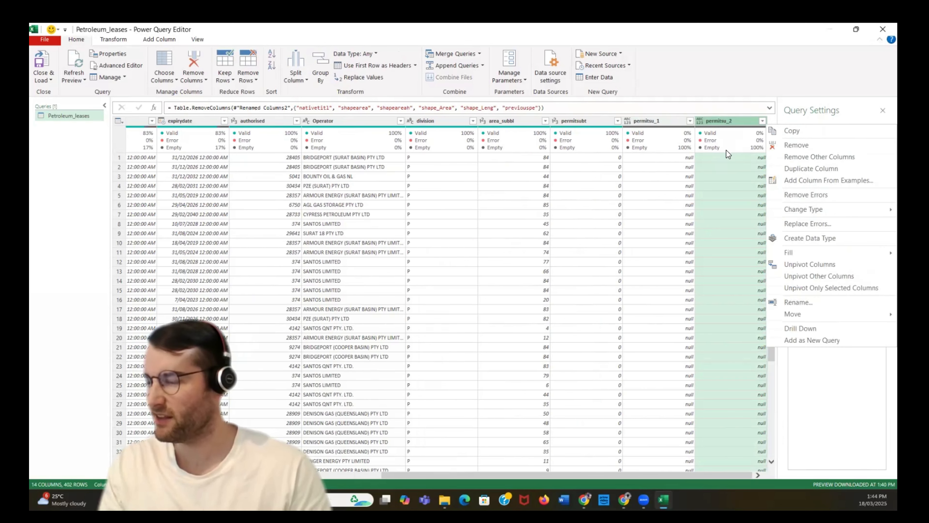
left_click(787, 145)
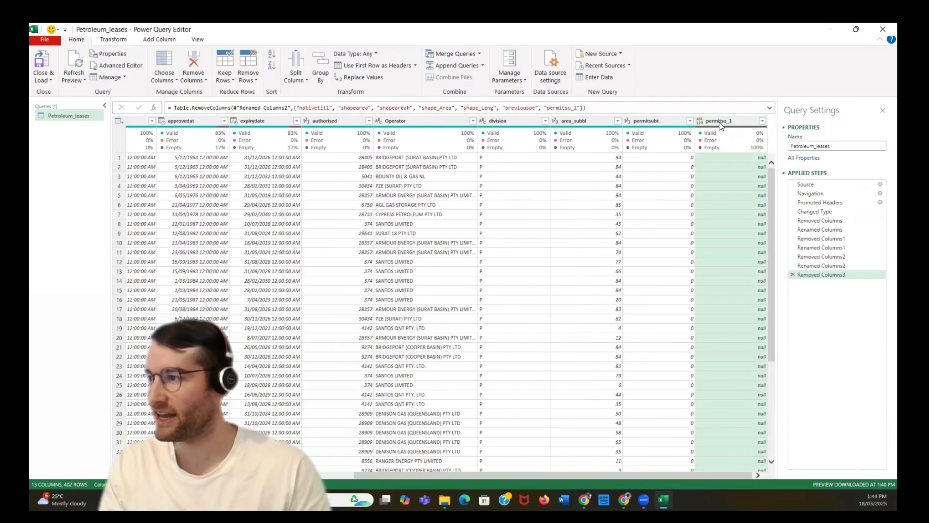
right_click(720, 122)
left_click(790, 148)
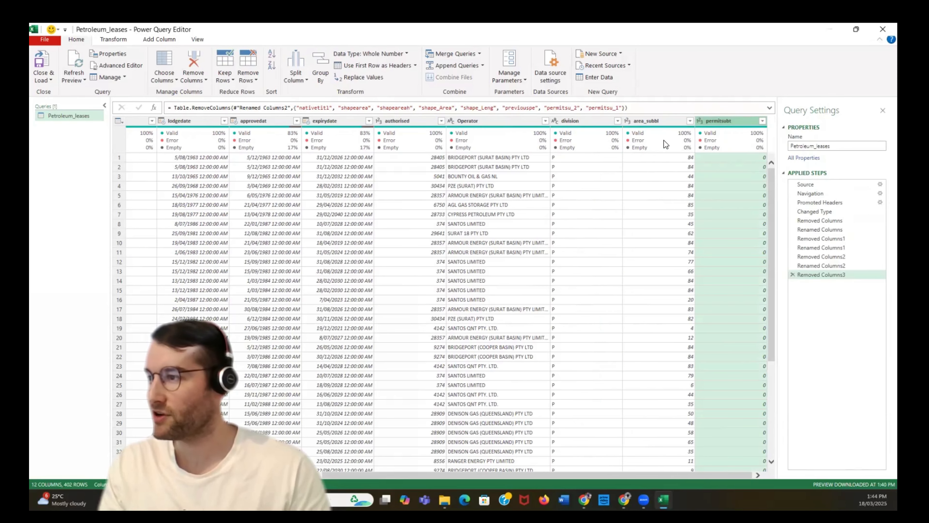
right_click(743, 121)
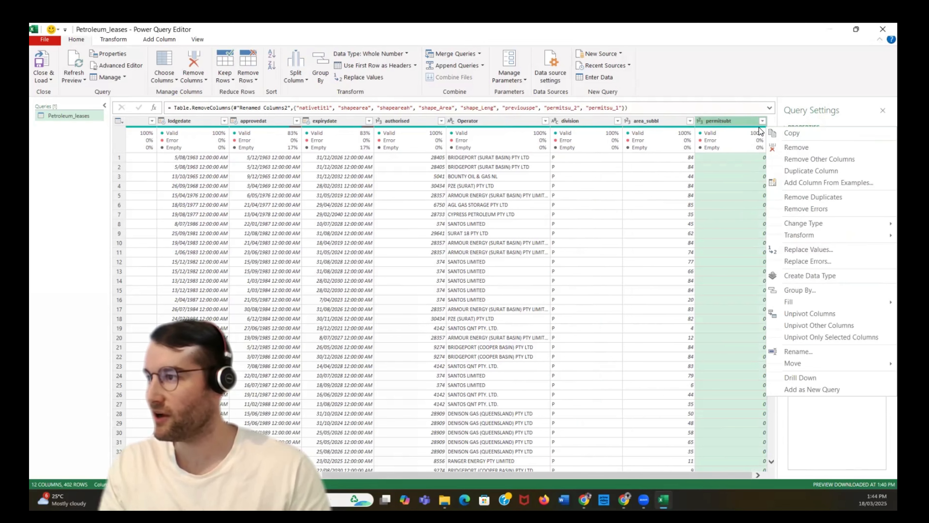
left_click(792, 142)
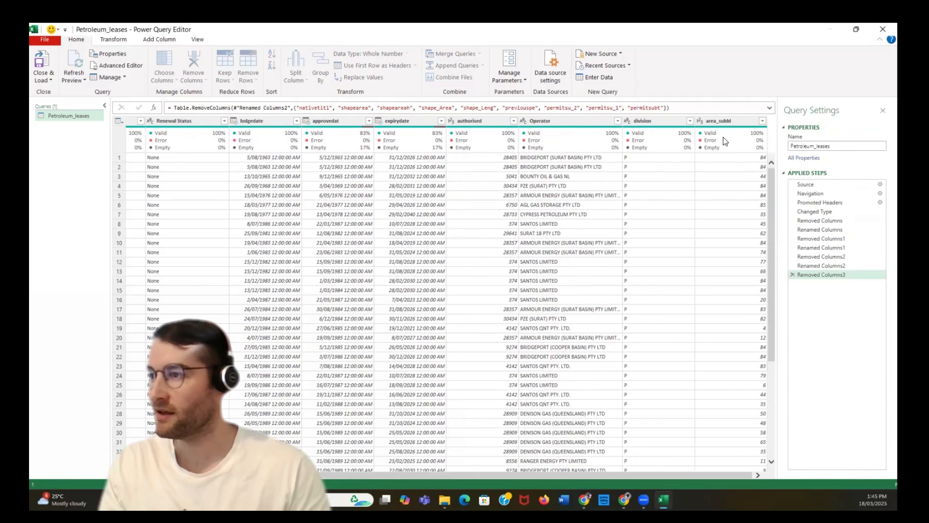
Remove the area_subbl, division and lodgedate columns from the query.
right_click(736, 121)
left_click(799, 147)
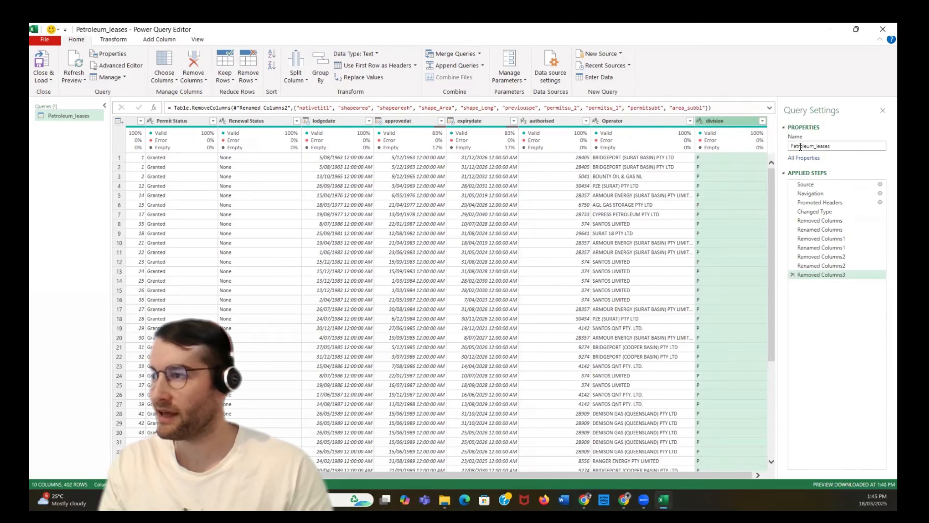
right_click(723, 120)
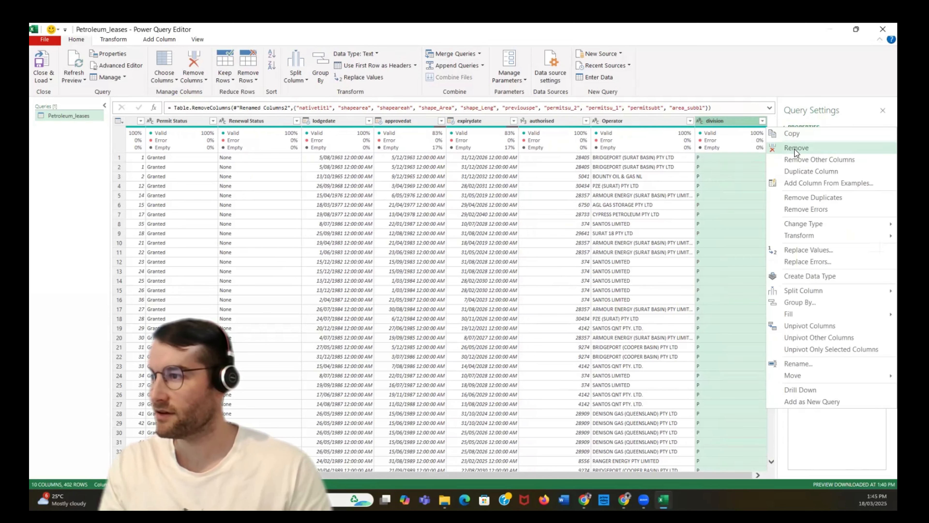
left_click(795, 149)
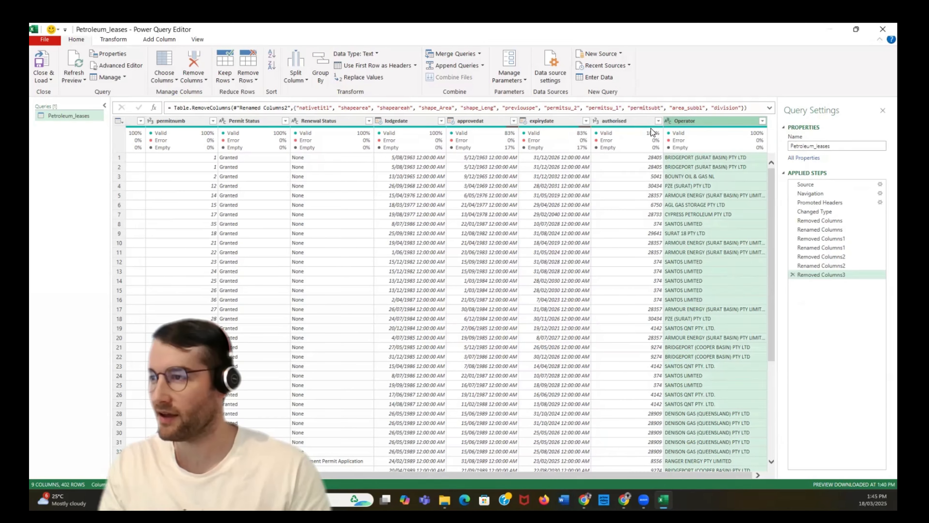
mouse_move(544, 138)
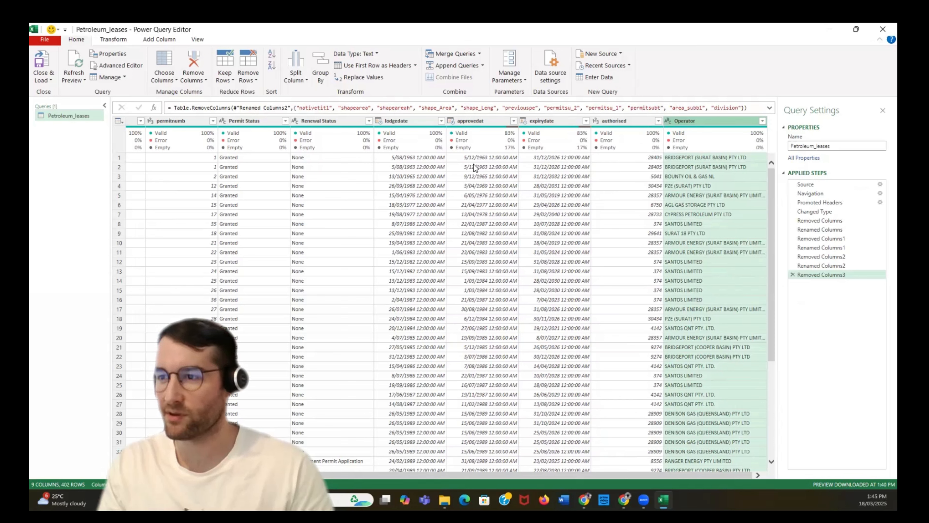
left_click(397, 122)
key("Delete")
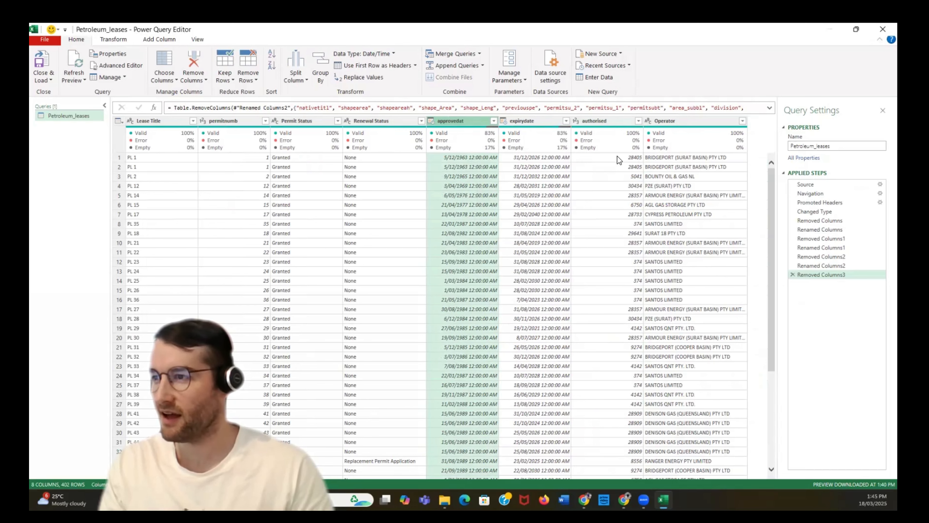
scroll(635, 189, "down", 9)
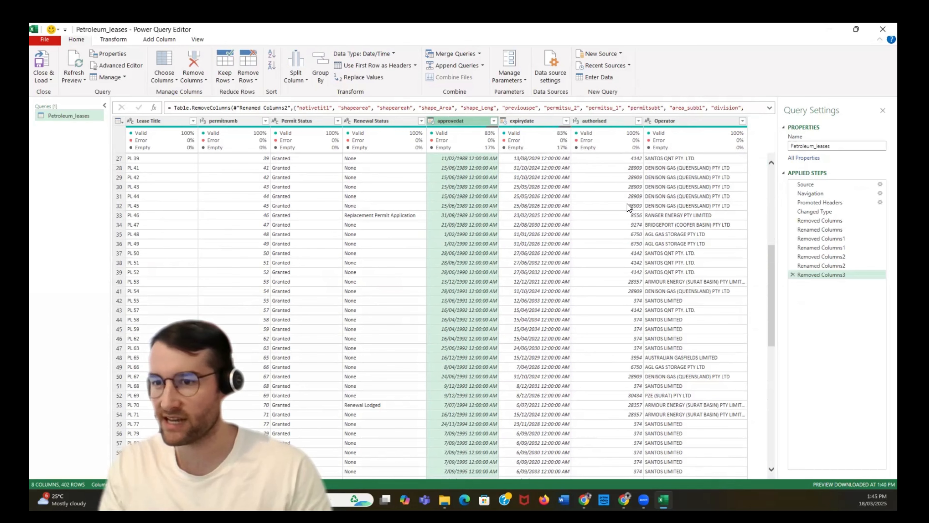
scroll(627, 203, "up", 2)
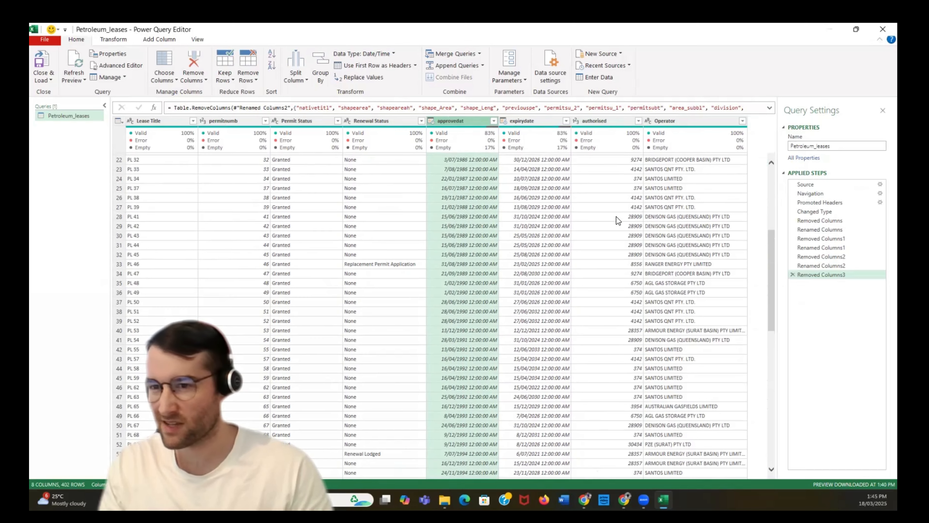
scroll(616, 217, "up", 7)
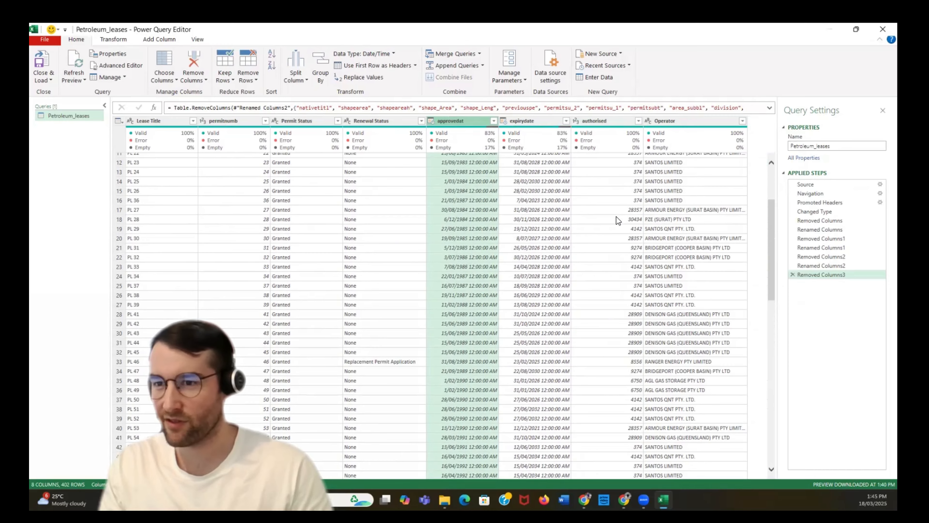
Rename the authorised column to Block Size.
scroll(619, 220, "down", 2)
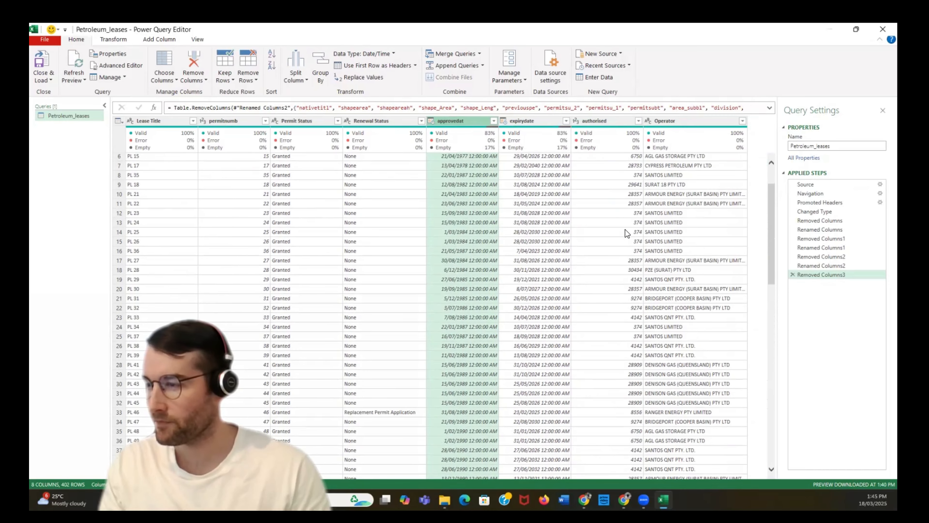
scroll(625, 230, "up", 2)
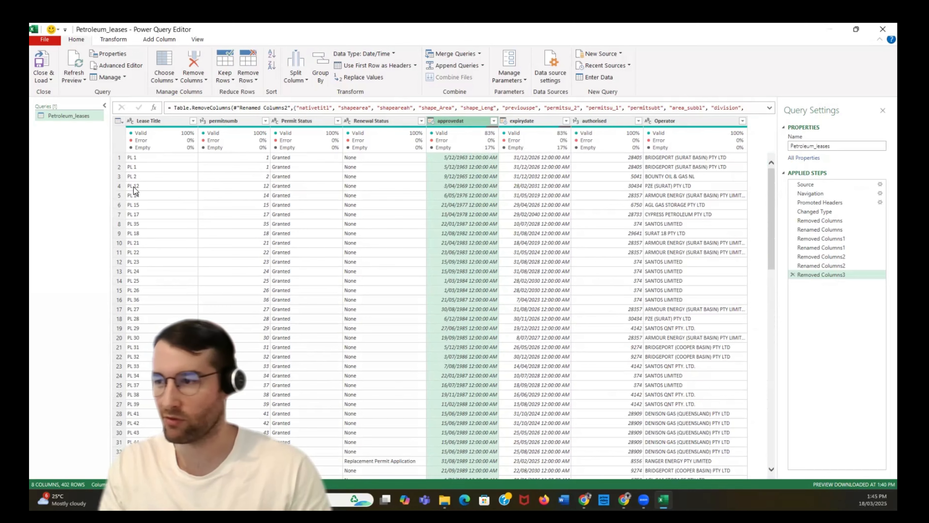
scroll(625, 248, "down", 18)
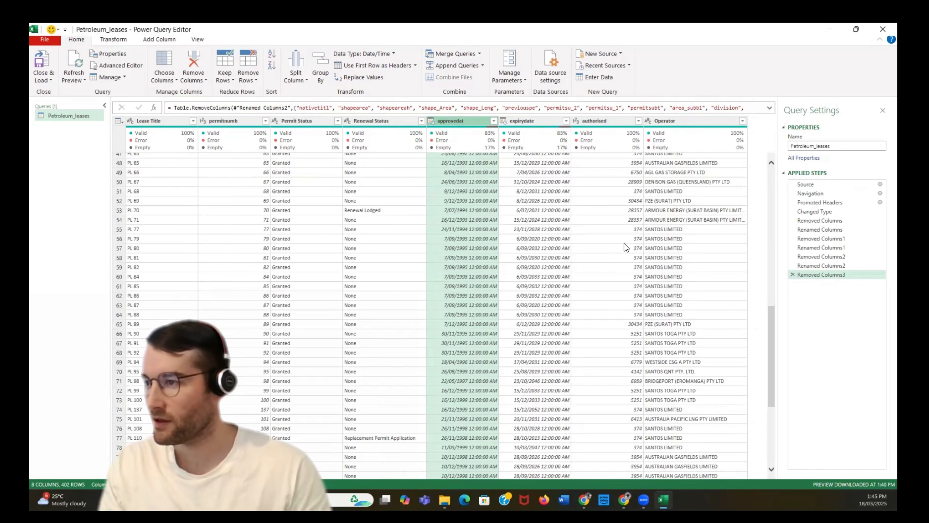
scroll(624, 244, "down", 5)
scroll(623, 243, "up", 20)
double_click(594, 121)
type("Block Size")
key("Return")
Move the Renewal Status and permitnumb columns to the end of the table and rename permitnumb to Permit Number.
left_click_drag(371, 121, 717, 121)
left_click_drag(223, 121, 725, 121)
double_click(707, 121)
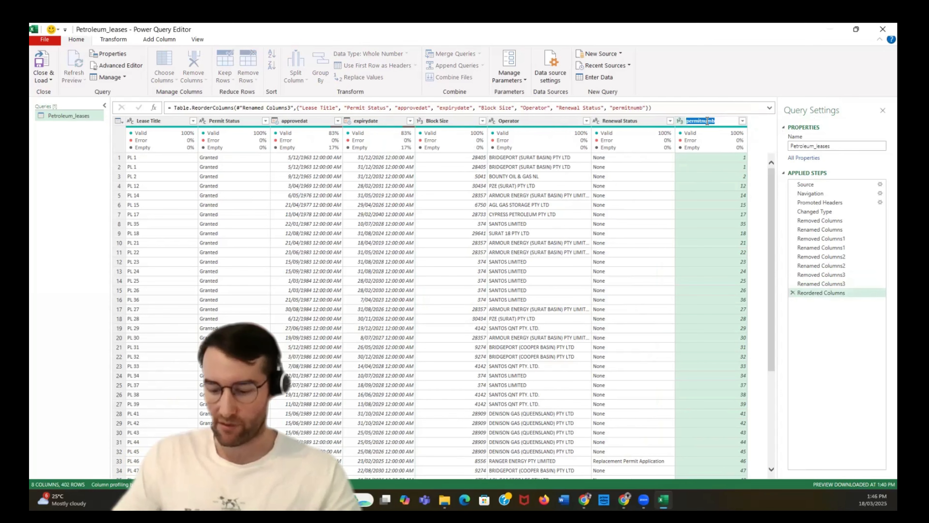
type("Permit Number")
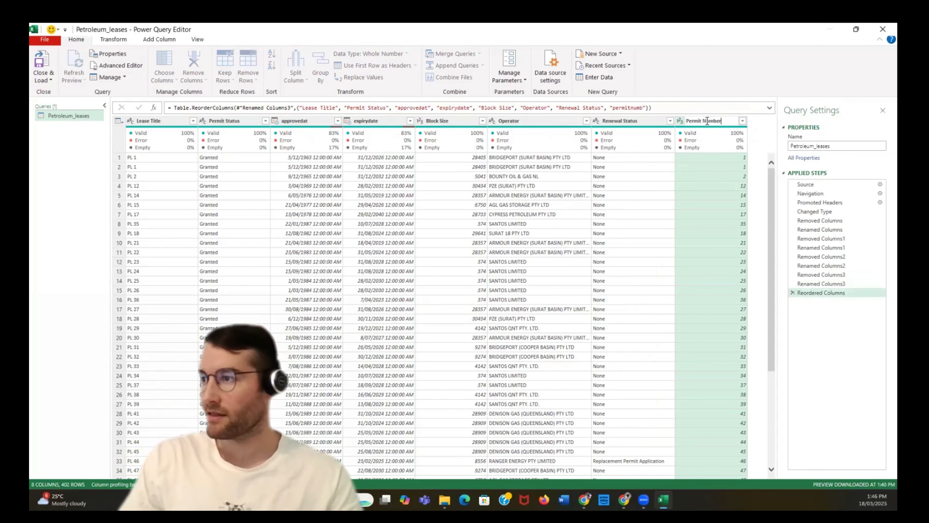
key("Return")
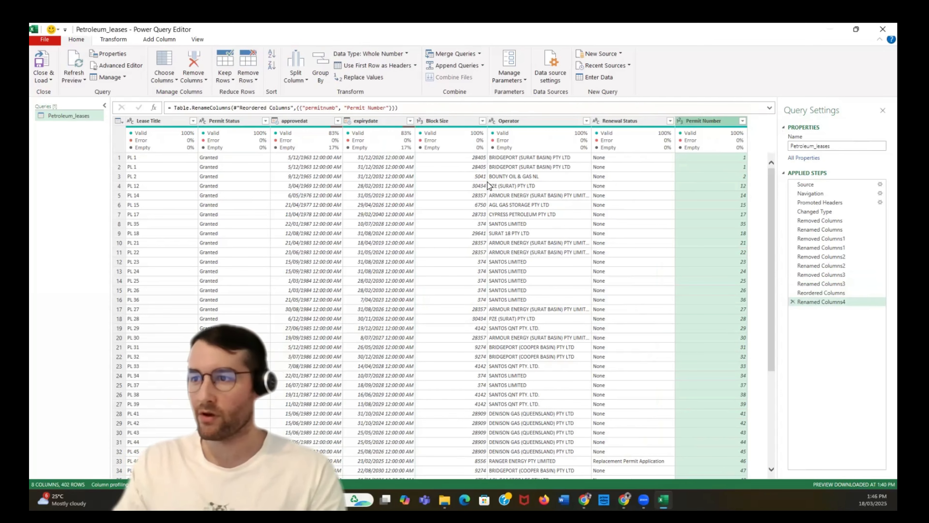
left_click(318, 121)
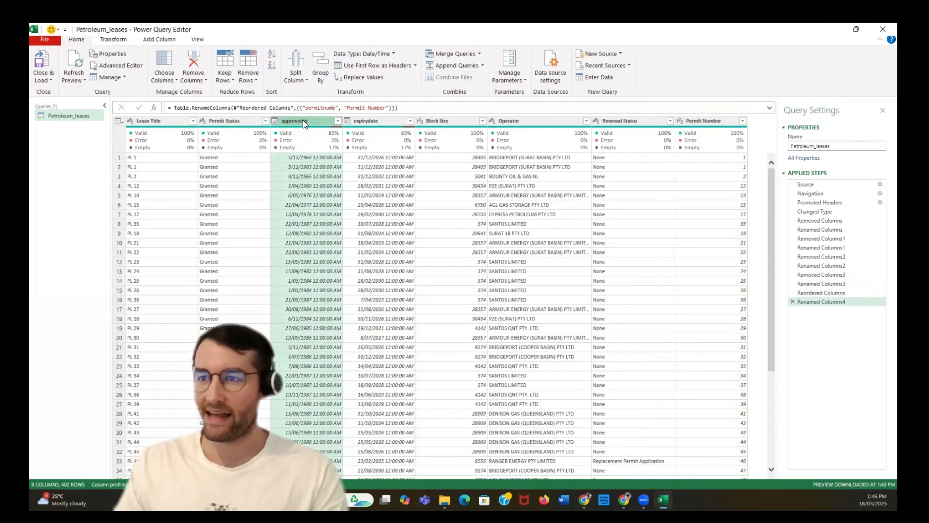
left_click(116, 41)
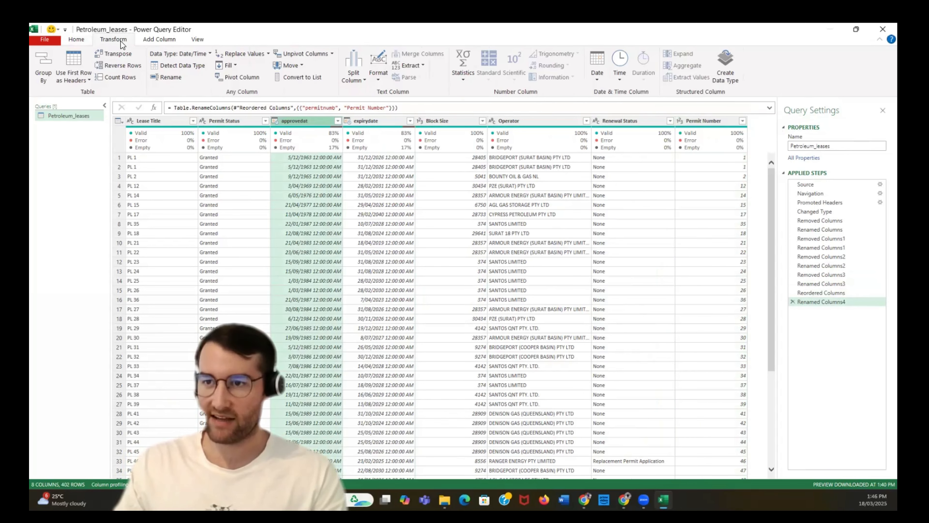
left_click(156, 41)
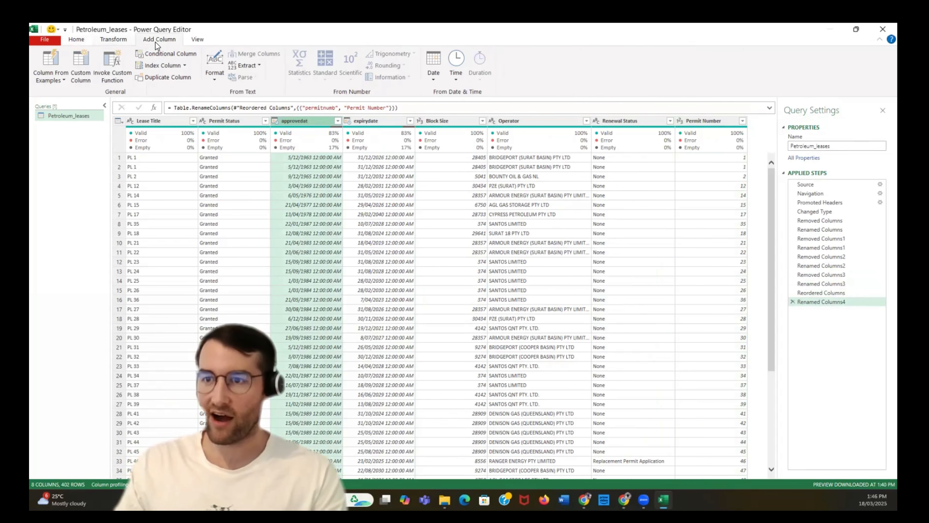
left_click(84, 69)
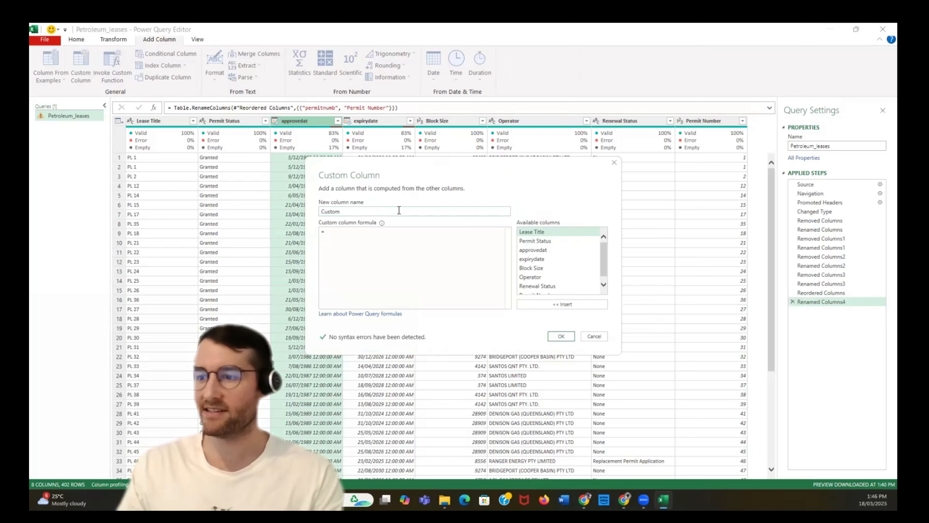
left_click(594, 337)
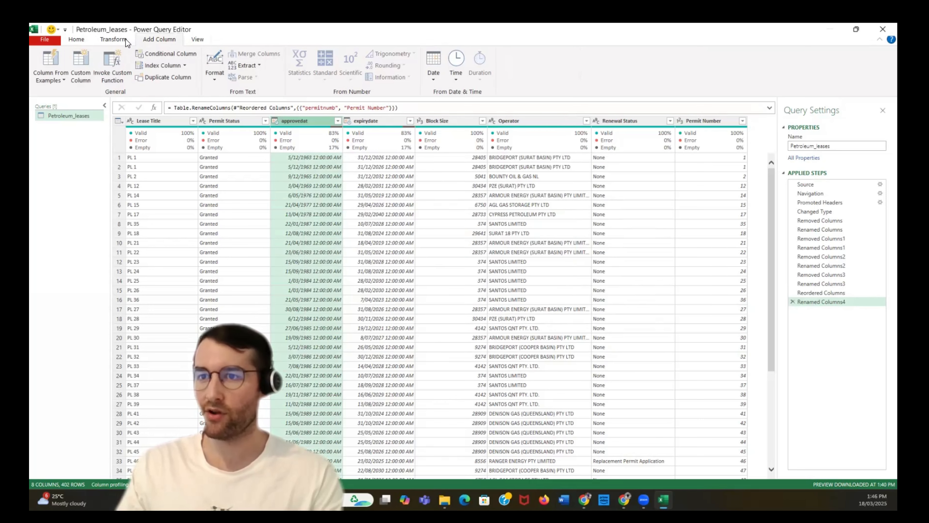
Open the Split Column options for the approvedat column.
left_click(114, 39)
left_click(363, 82)
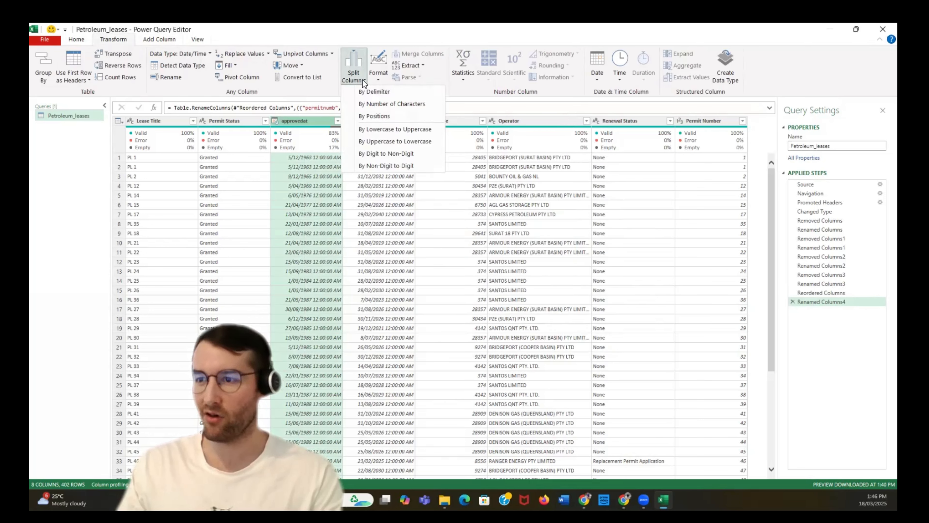
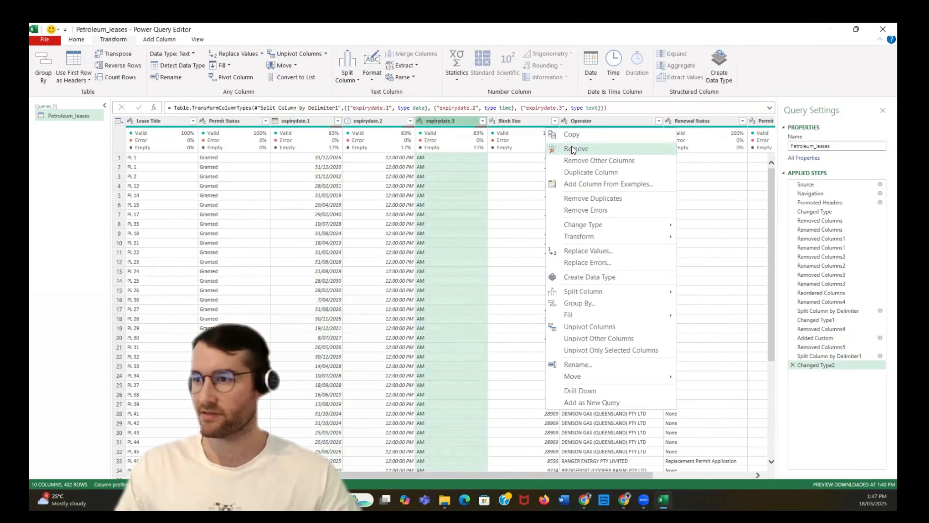
Remove the expirydate.3 and expirydate.2 columns from the query.
left_click(572, 148)
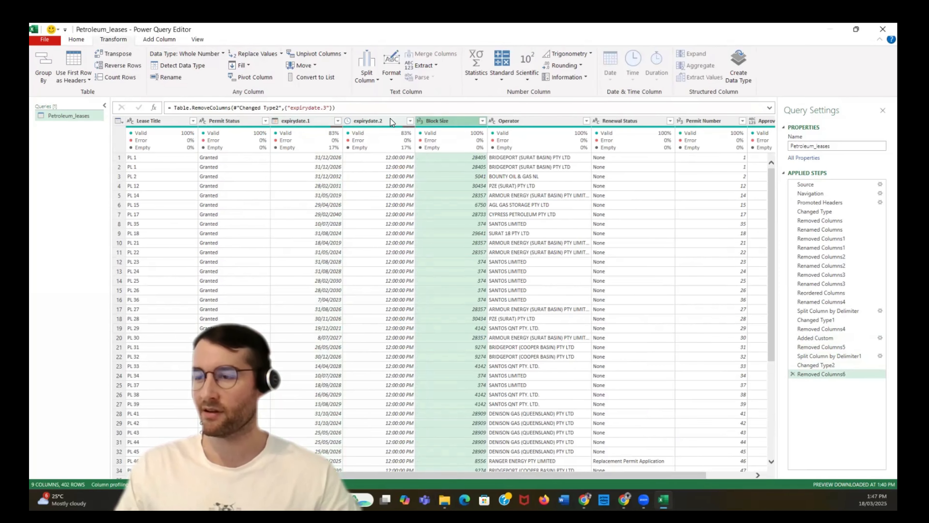
left_click(390, 118)
right_click(390, 118)
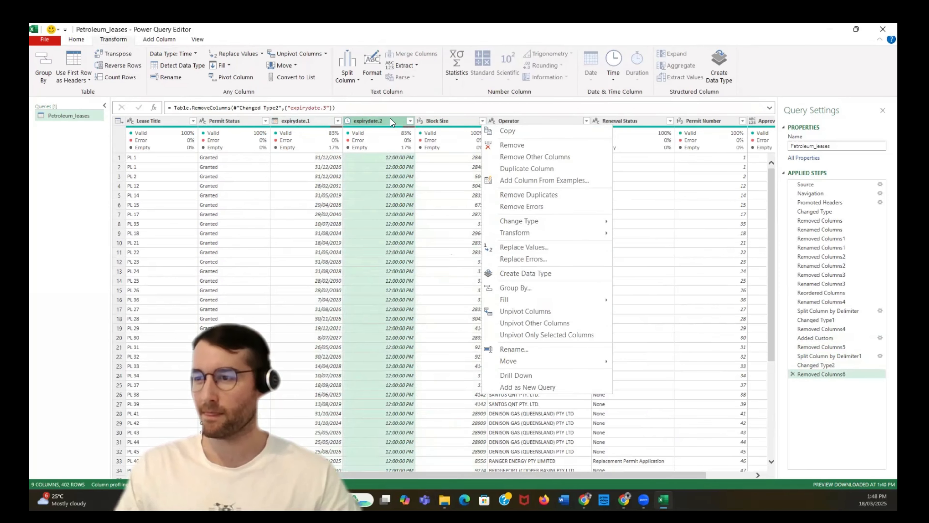
left_click(537, 146)
Start a new custom column and name it Expiry Year.
left_click(319, 124)
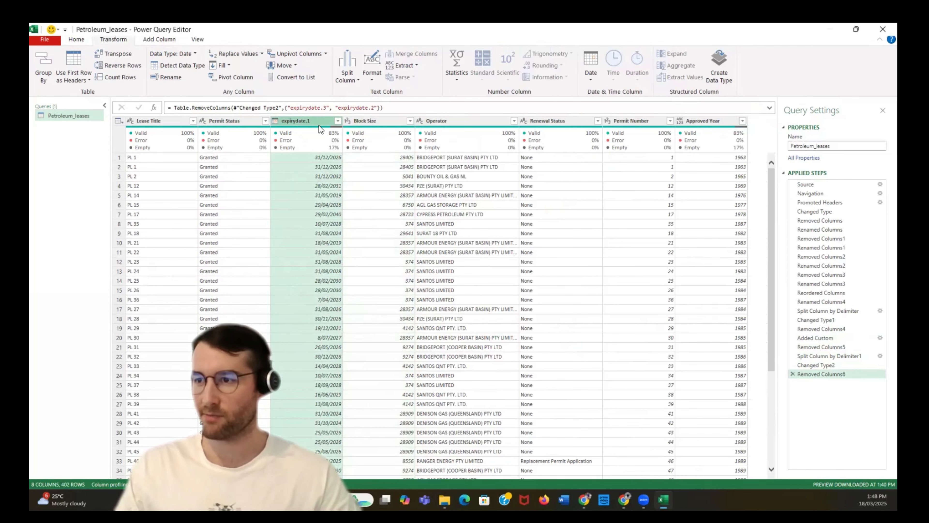
left_click(159, 40)
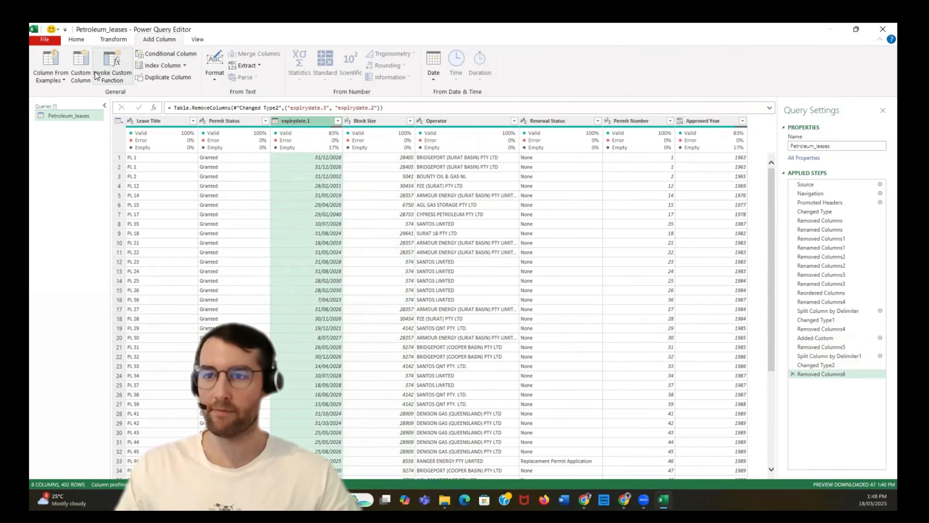
left_click(81, 69)
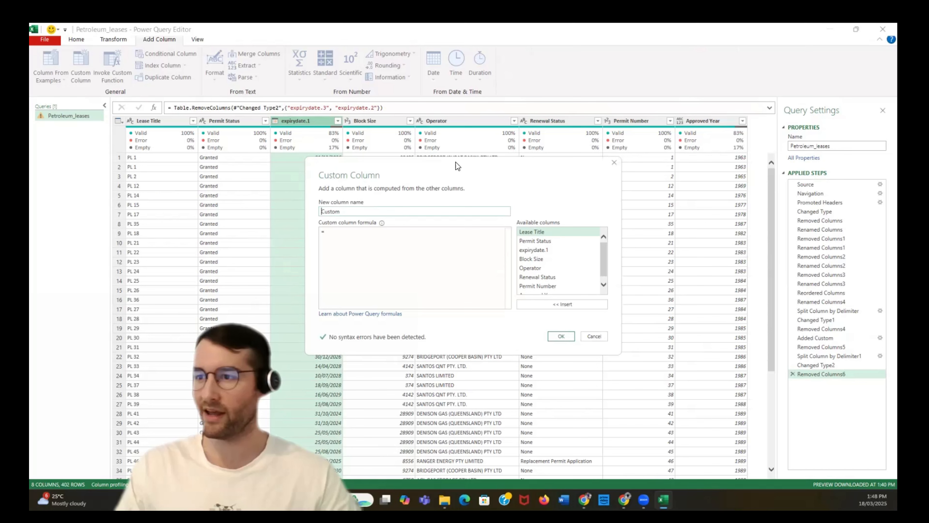
left_click_drag(456, 162, 549, 163)
left_click_drag(467, 212, 402, 211)
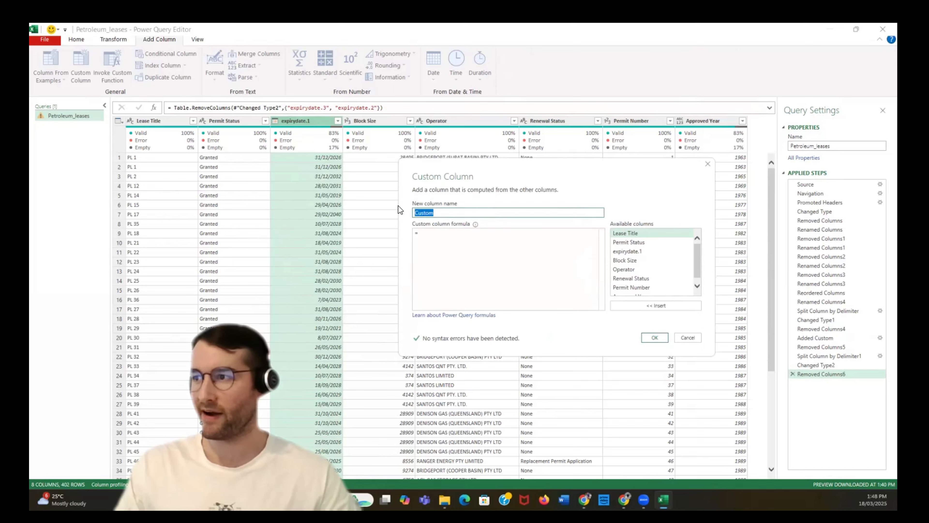
type("Expiry Year")
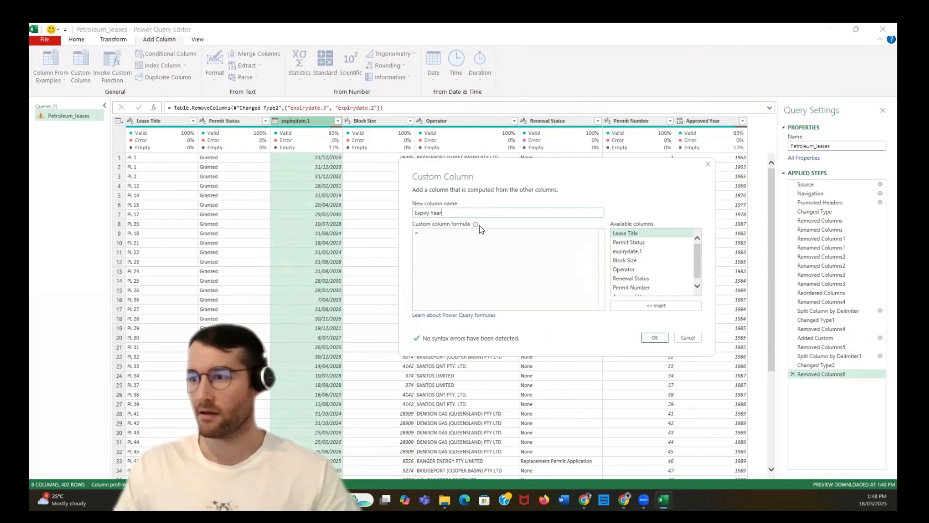
Give the Expiry Year column the formula Date.Year([expirydate.1]) and add it to the query.
left_click(473, 237)
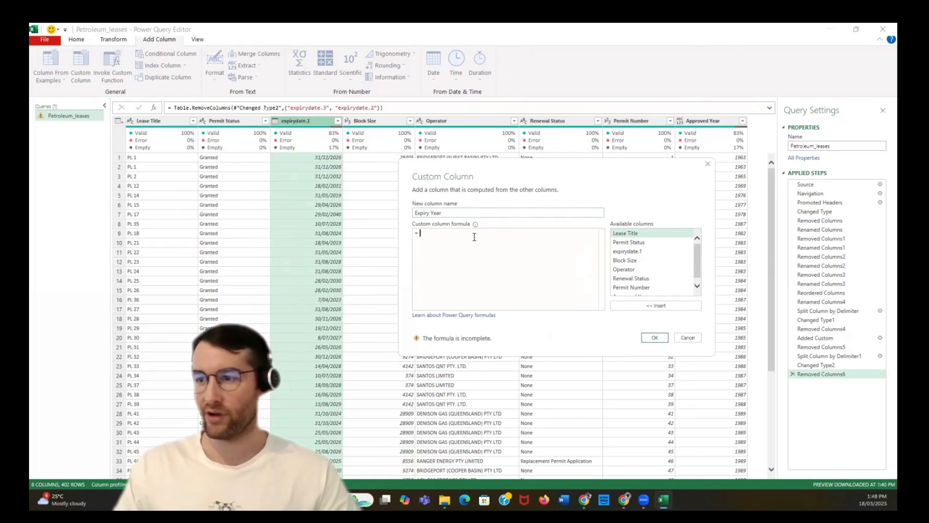
scroll(674, 263, "down", 1)
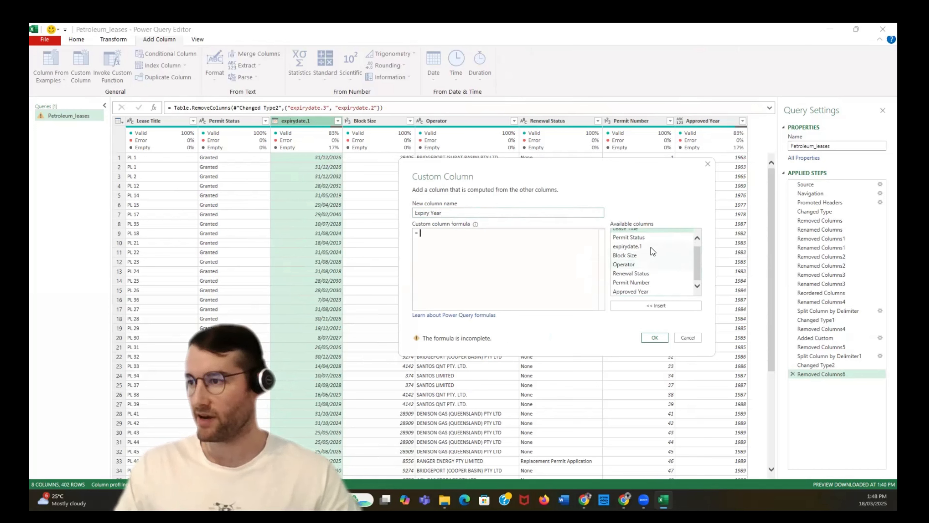
type("date.y")
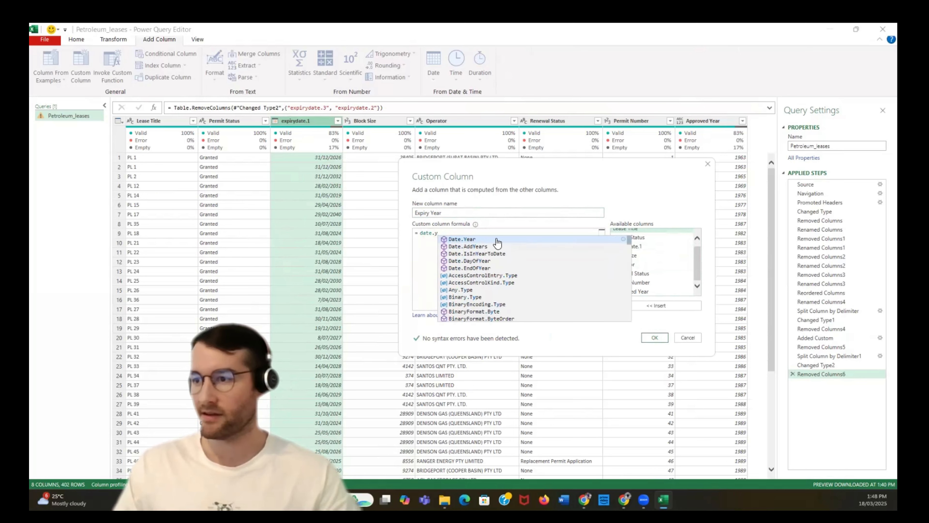
left_click(480, 239)
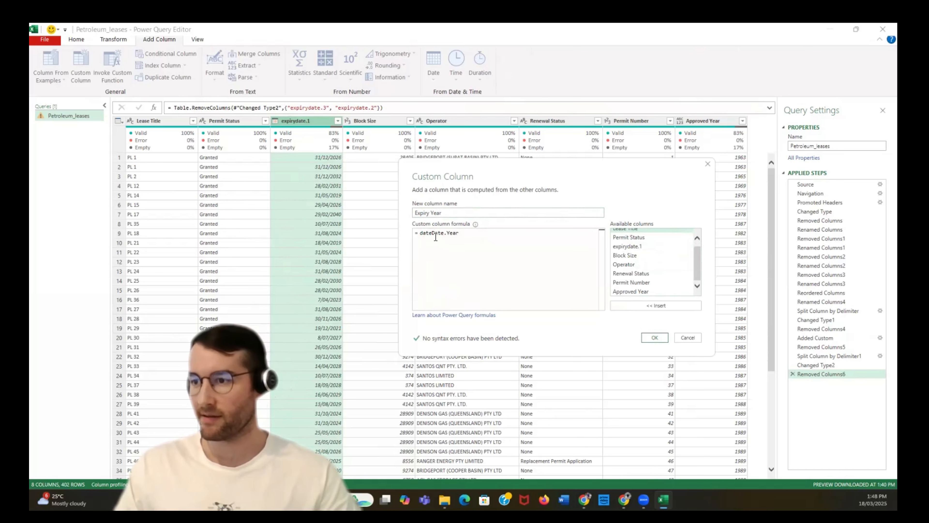
key("BackSpace")
key("BackSpace")
key("BackSpace")
key("BackSpace")
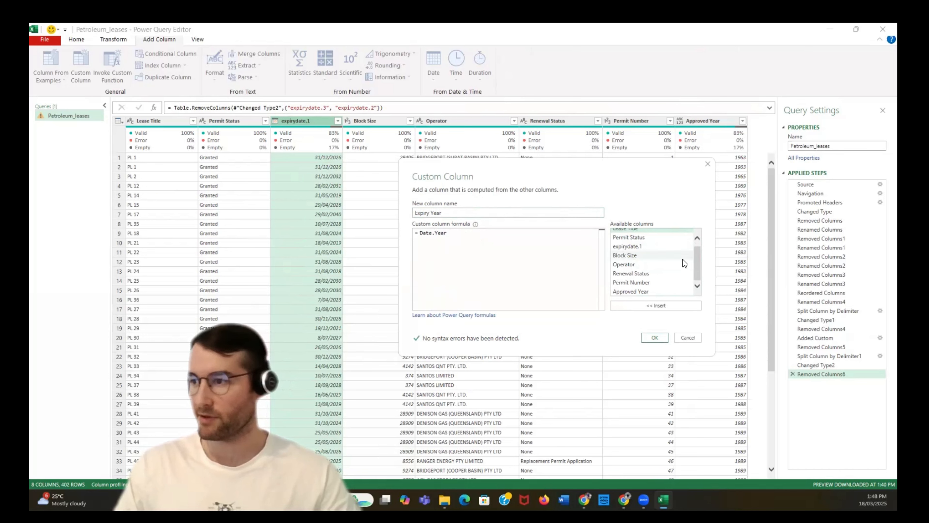
double_click(649, 247)
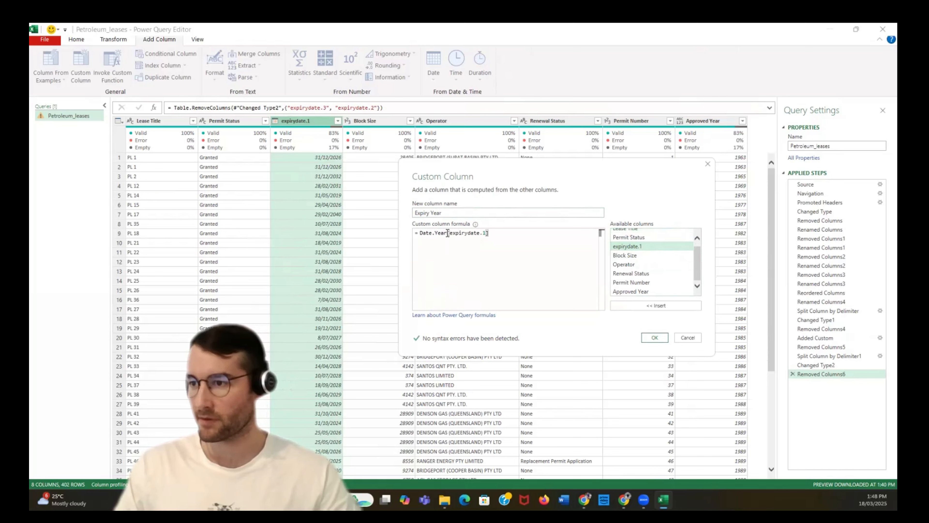
type("(")
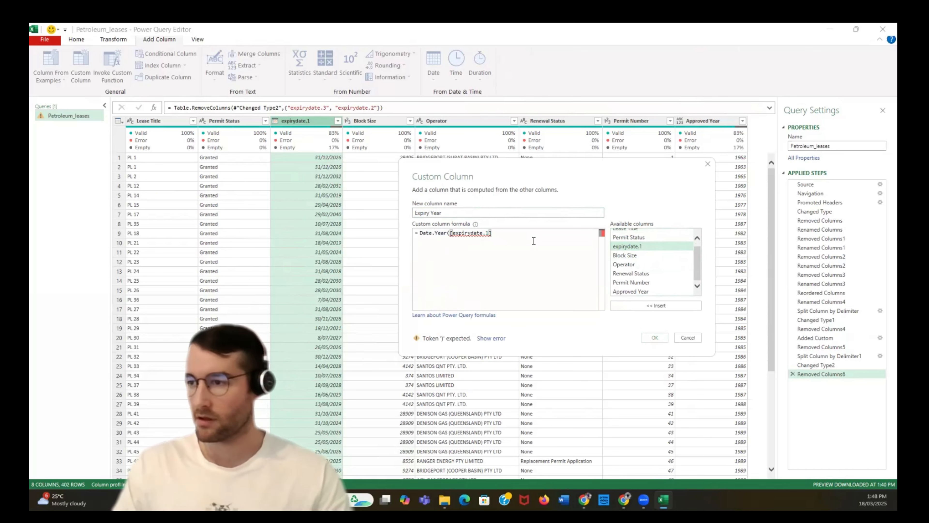
left_click(531, 230)
type(")")
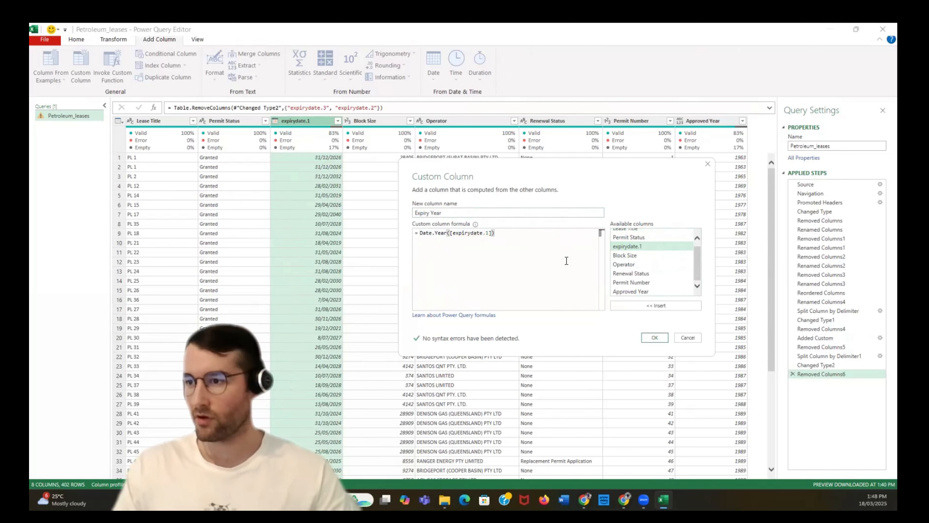
left_click(655, 337)
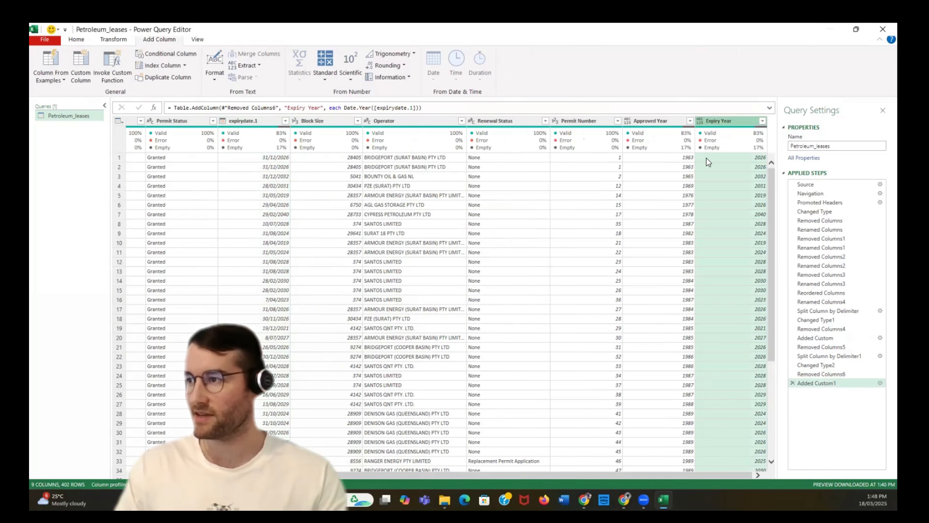
Remove the expirydate.1 column from the query.
left_click_drag(560, 475, 510, 476)
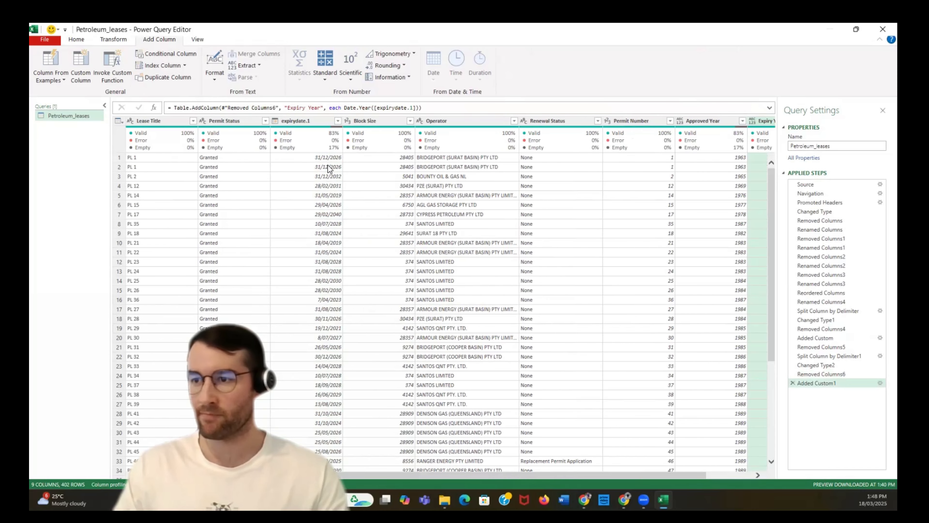
left_click(312, 124)
right_click(312, 123)
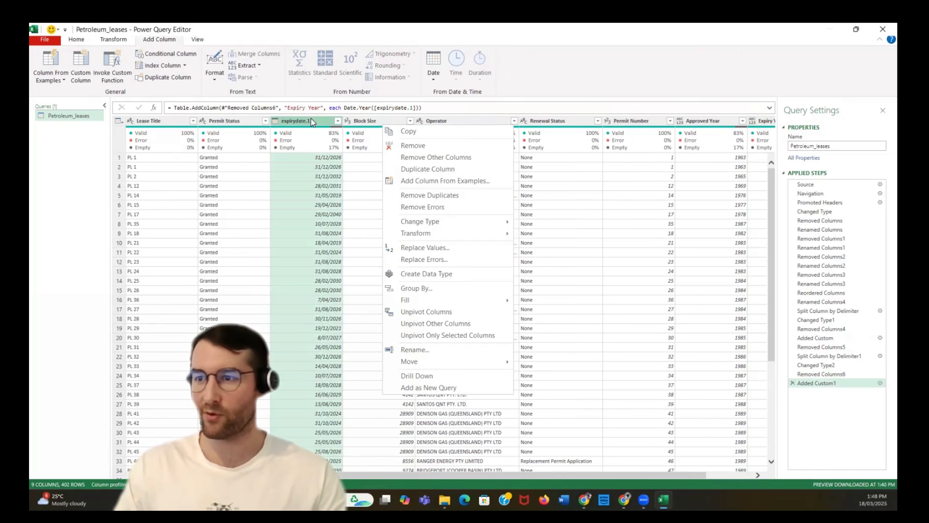
left_click(407, 144)
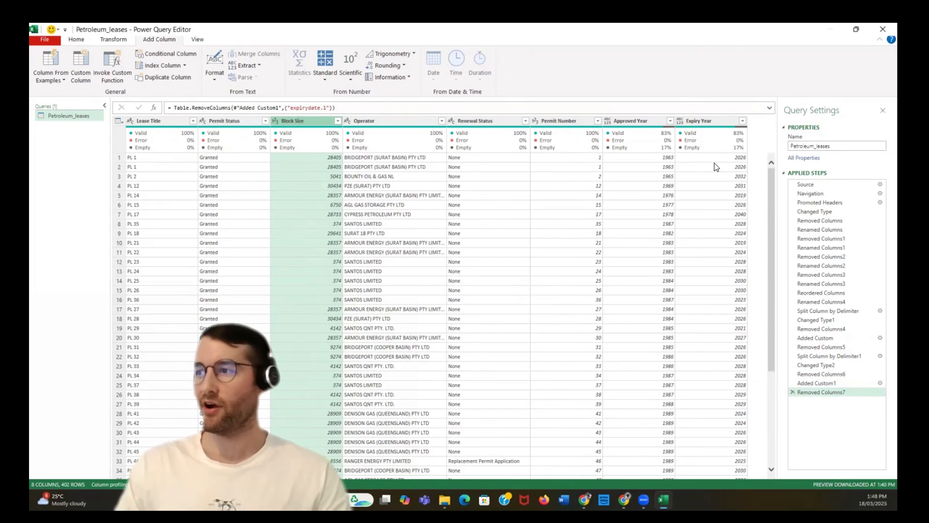
Start a new custom column and name it Length of Lease Hold.
mouse_move(681, 144)
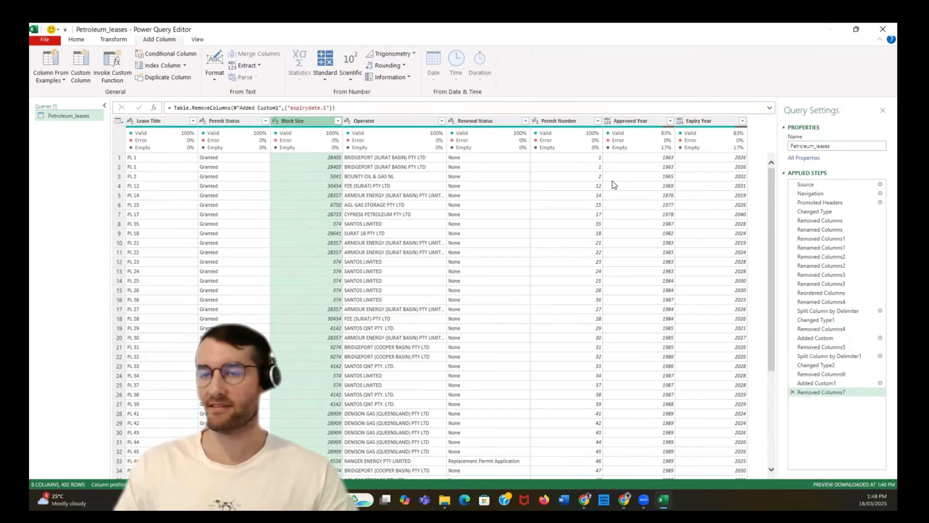
left_click(86, 67)
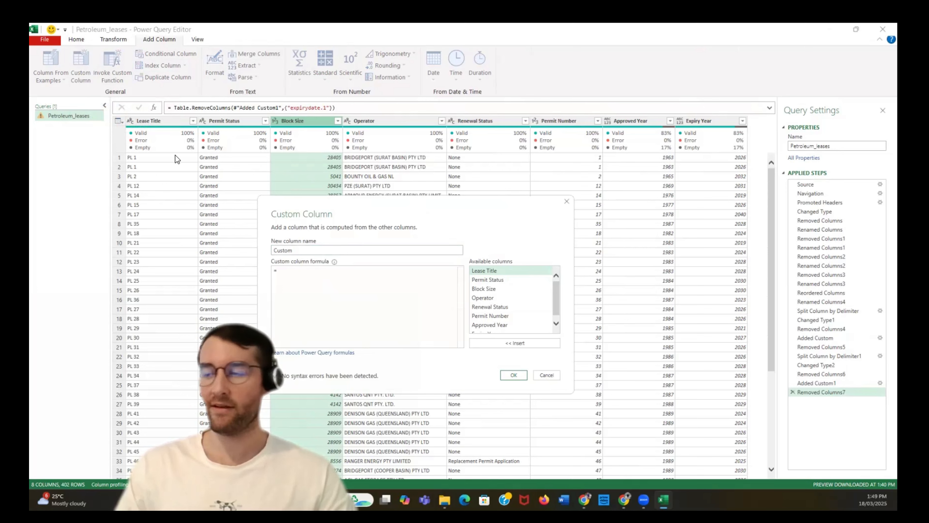
double_click(385, 251)
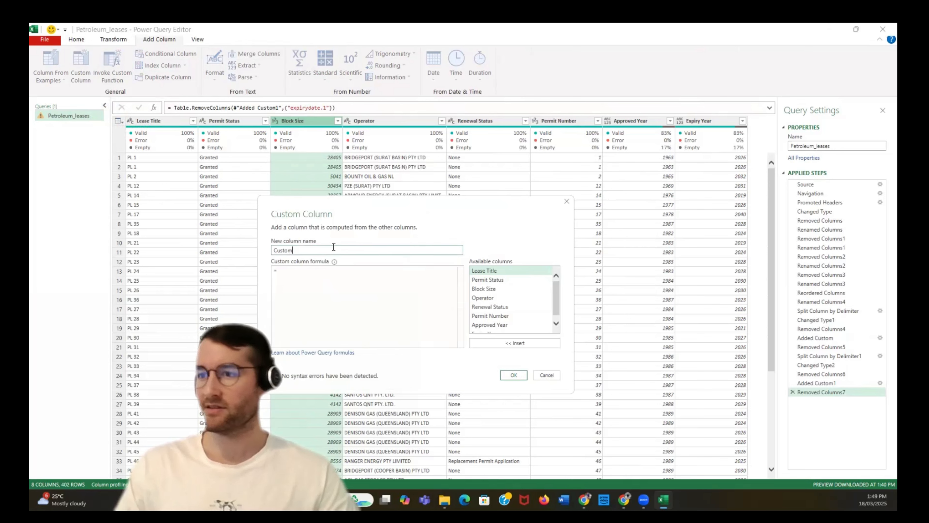
type("Length of")
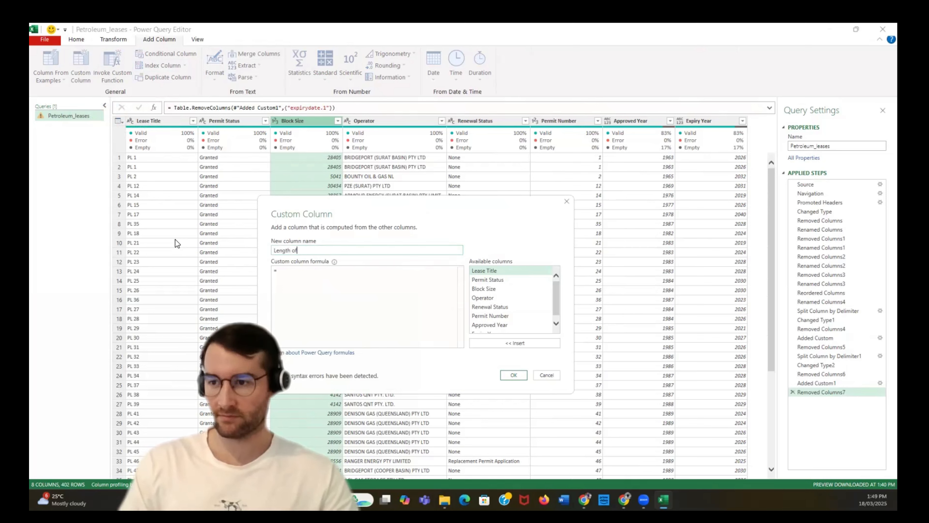
type(" Lease Hold")
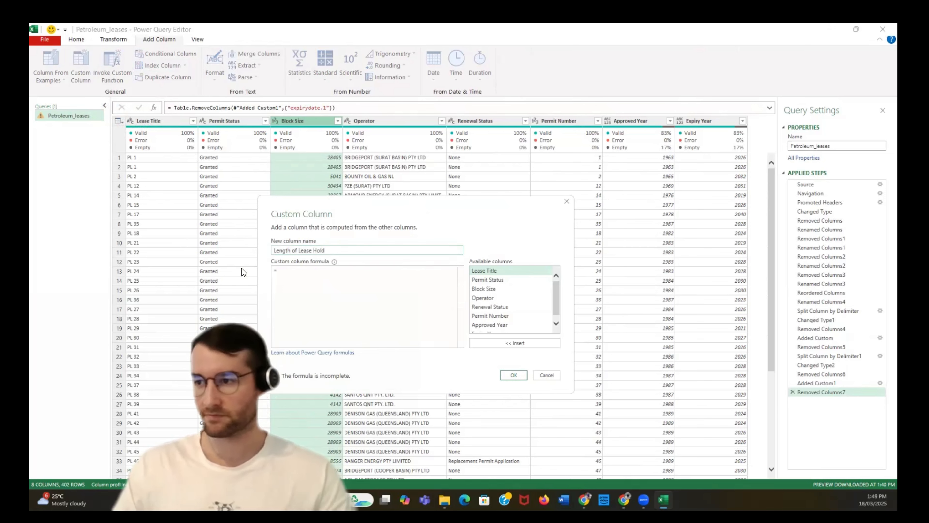
Give the Length of Lease Hold column the formula [Expiry Year]-[Approved Year] and add it to the query.
left_click(294, 272)
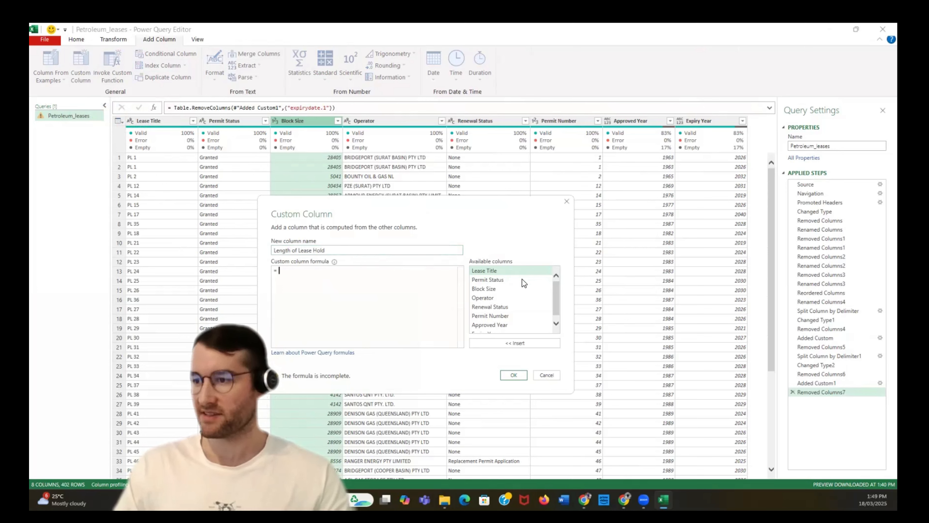
scroll(524, 288, "down", 1)
double_click(493, 329)
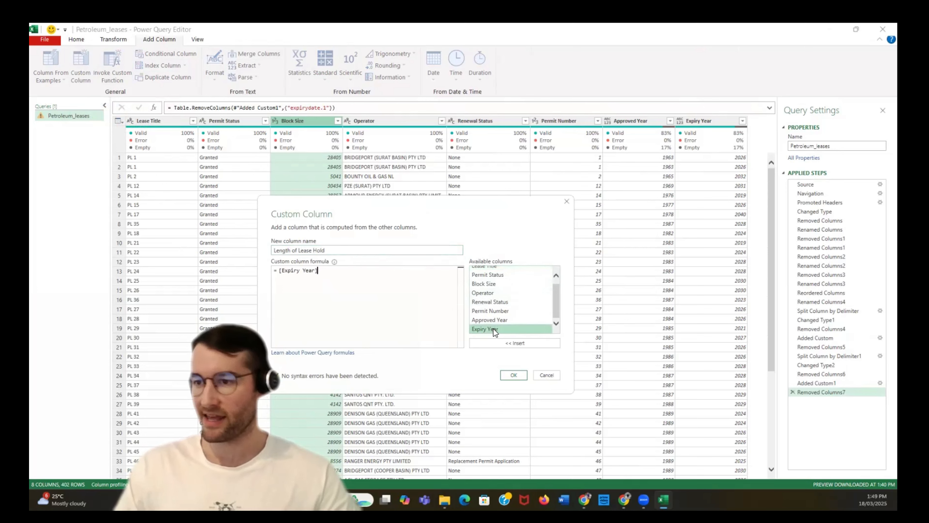
type("-")
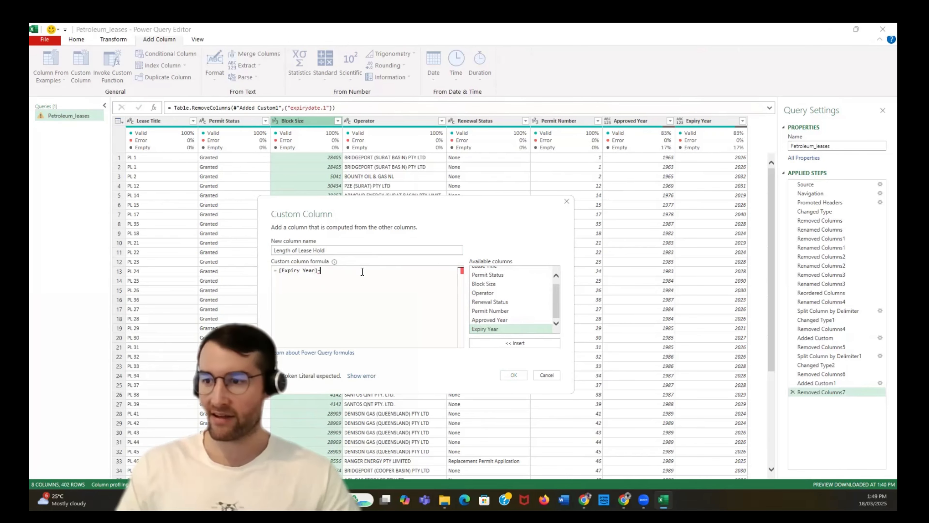
double_click(484, 319)
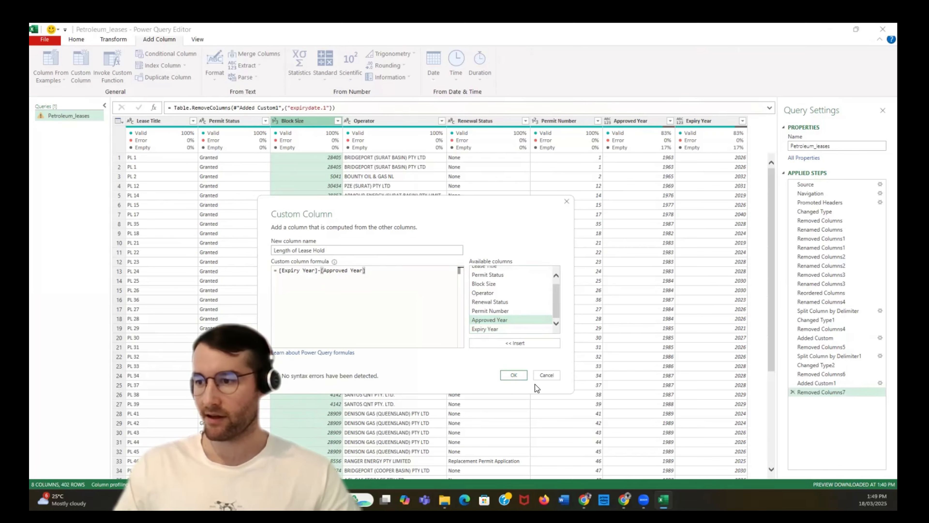
left_click(514, 375)
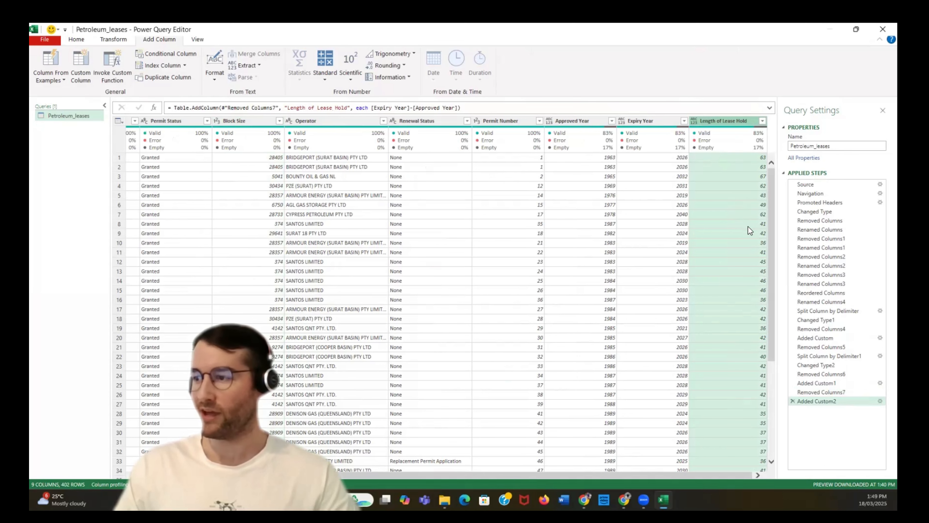
Filter out the rows with an empty Approved Year from the query.
scroll(746, 230, "down", 20)
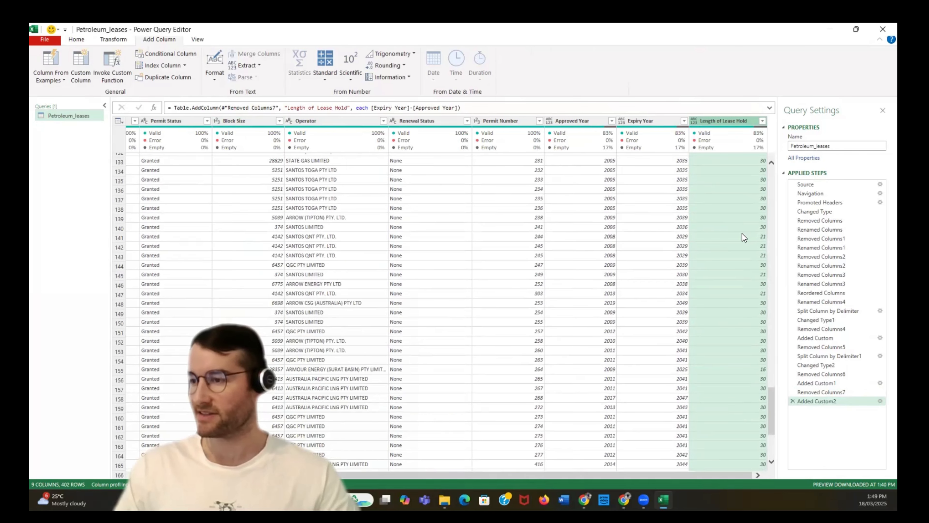
scroll(740, 233, "up", 20)
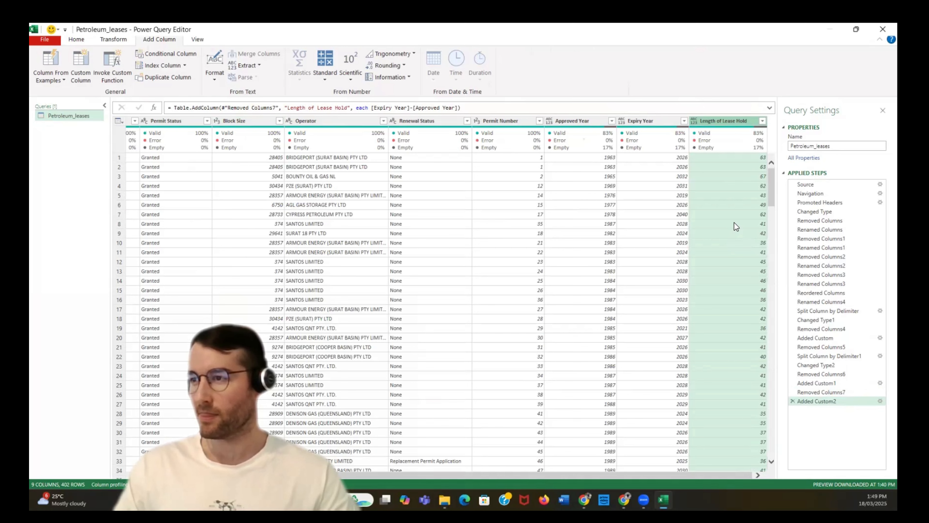
mouse_move(604, 152)
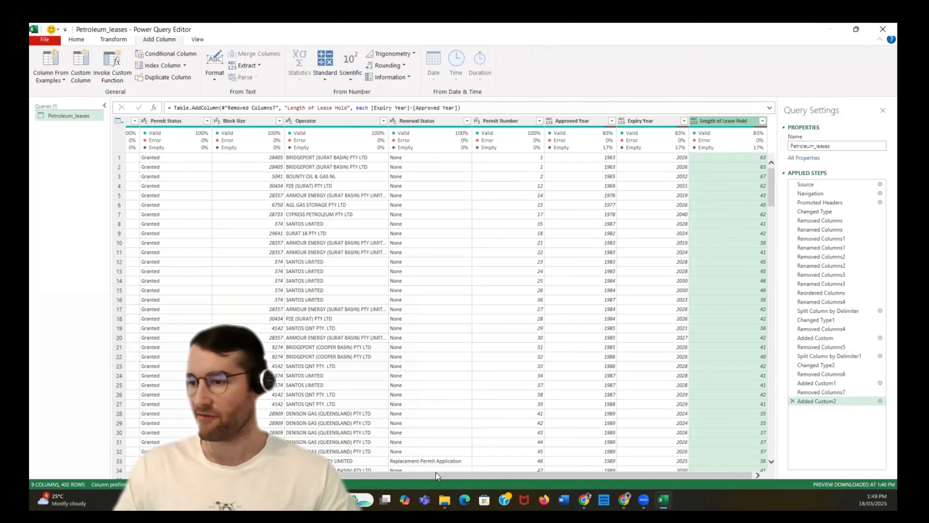
left_click_drag(436, 473, 627, 483)
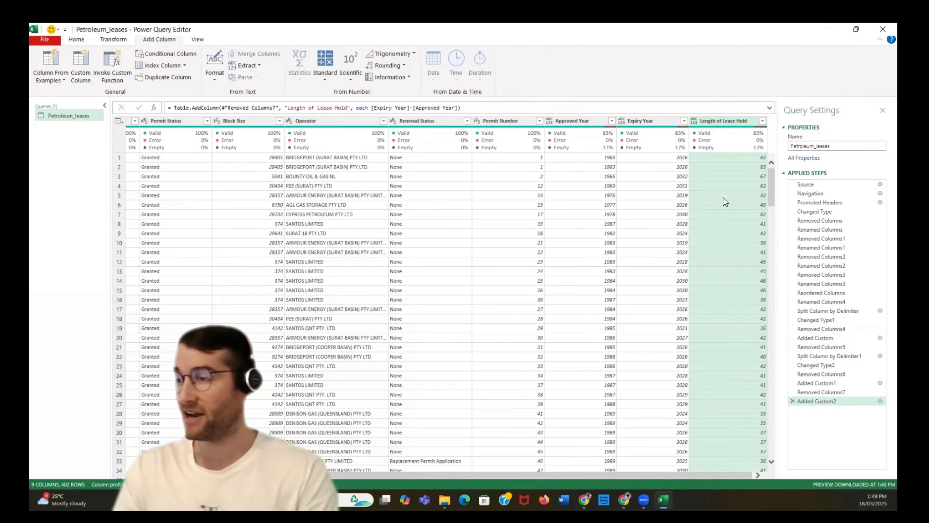
left_click(612, 121)
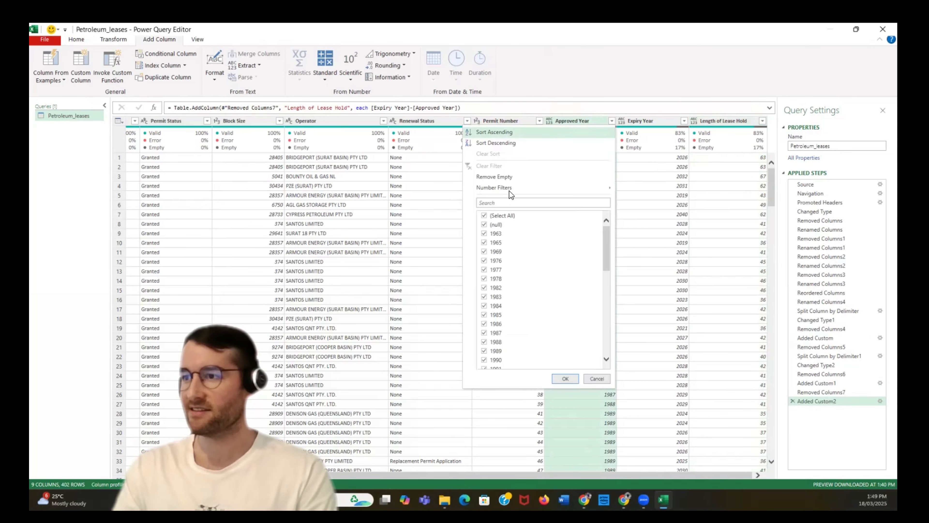
left_click(514, 178)
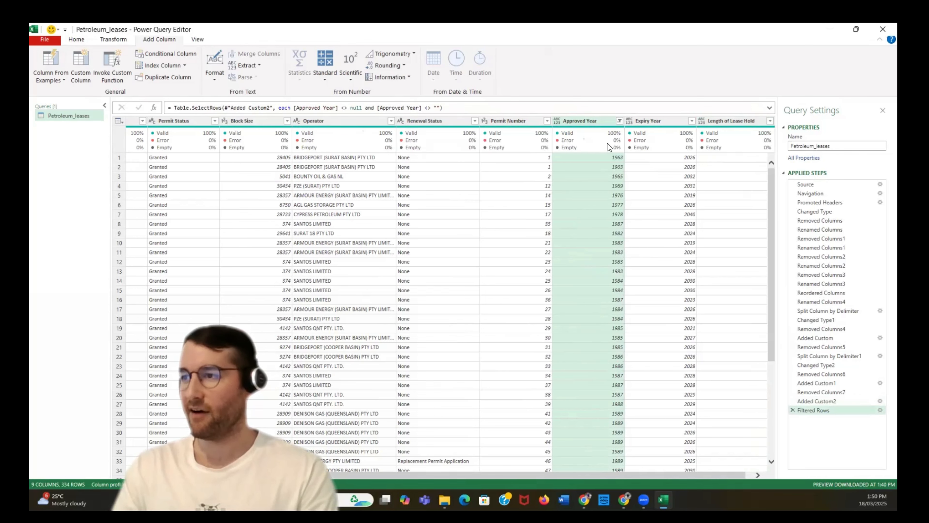
mouse_move(687, 153)
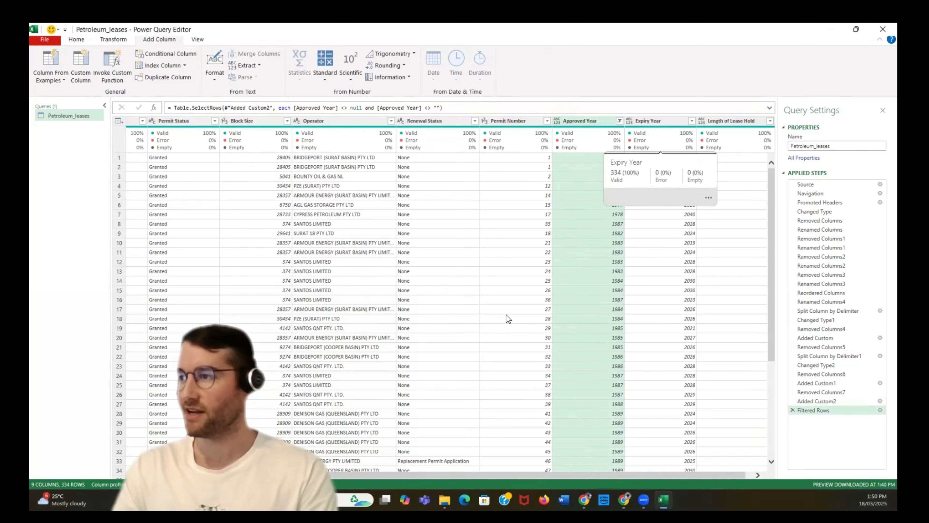
left_click_drag(456, 475, 490, 473)
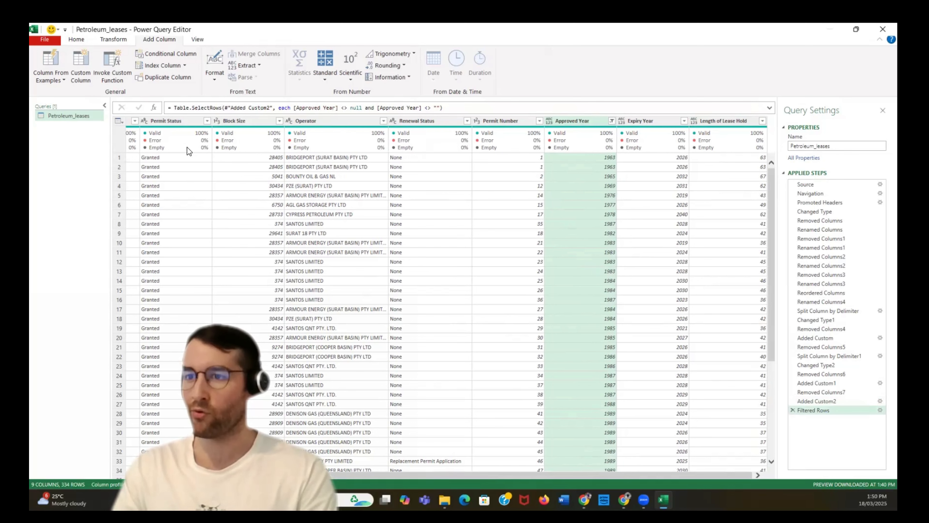
left_click_drag(462, 476, 390, 471)
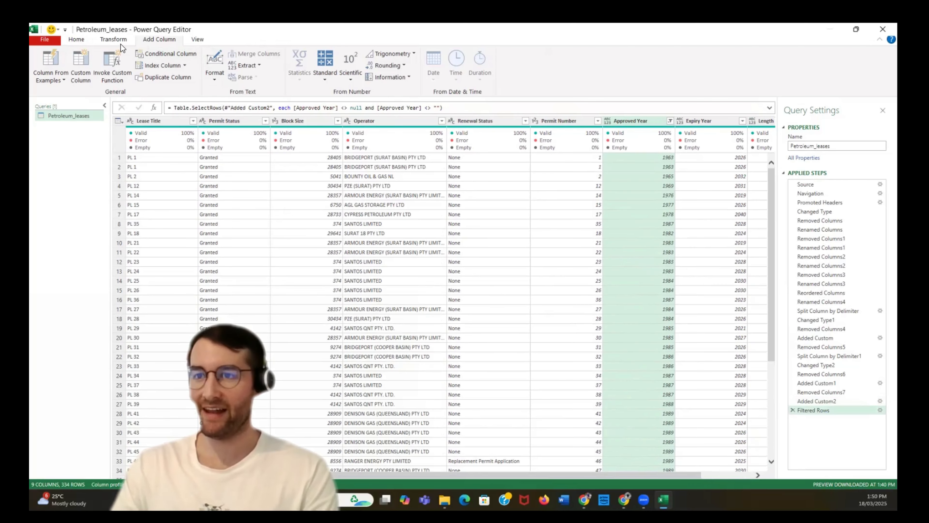
Show the column profile and column distribution in the data preview.
left_click(114, 40)
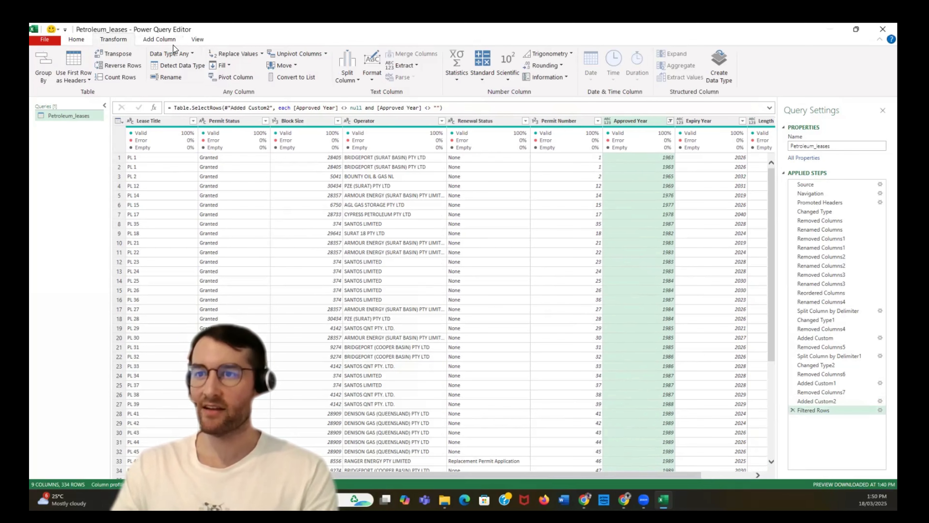
left_click(197, 40)
left_click(175, 66)
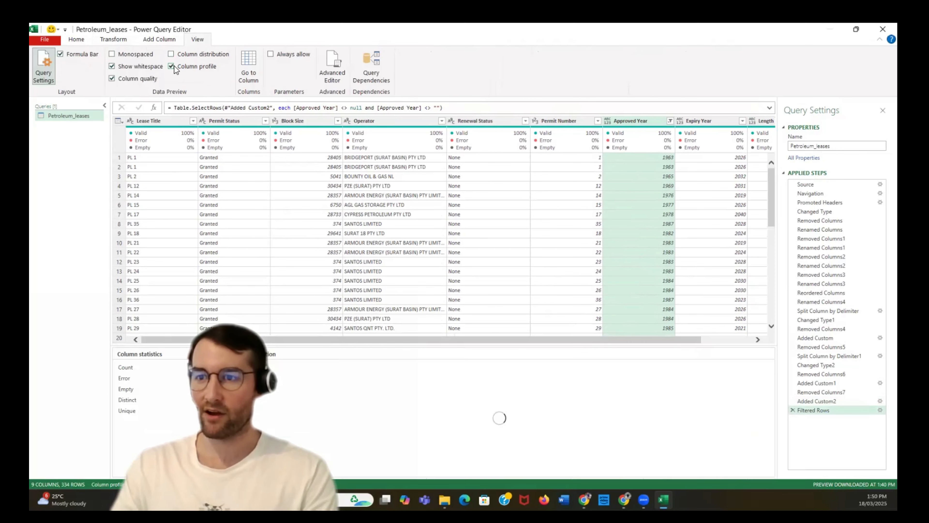
left_click(173, 54)
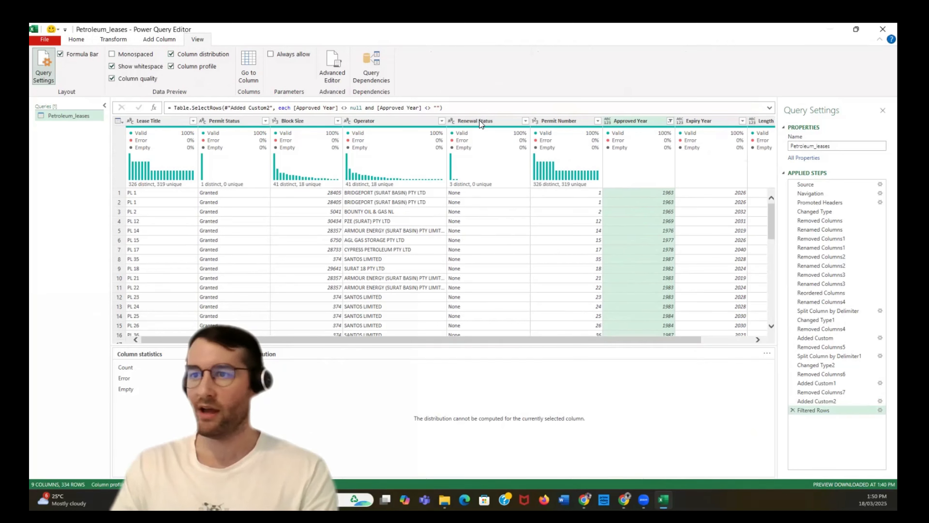
Try the Monospaced and Show whitespace options, restore them, and hide the column profile and column distribution.
left_click(113, 54)
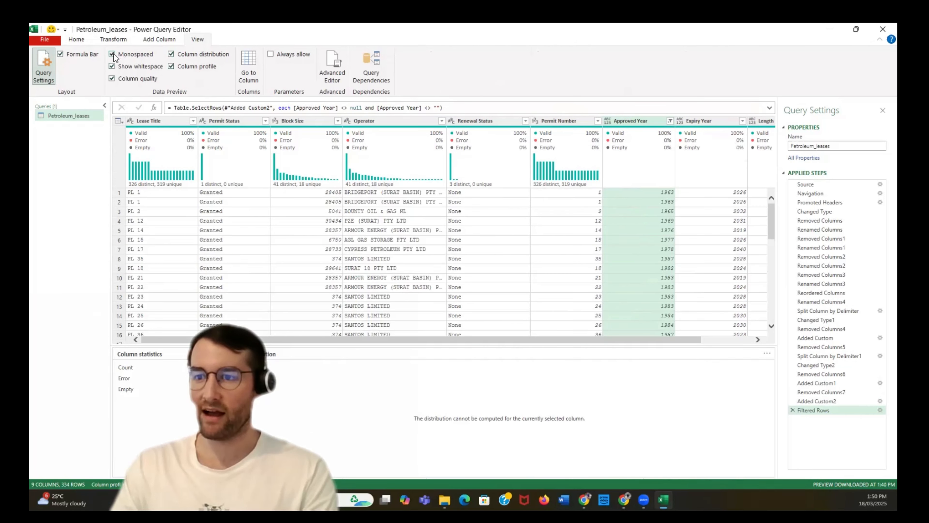
left_click(112, 54)
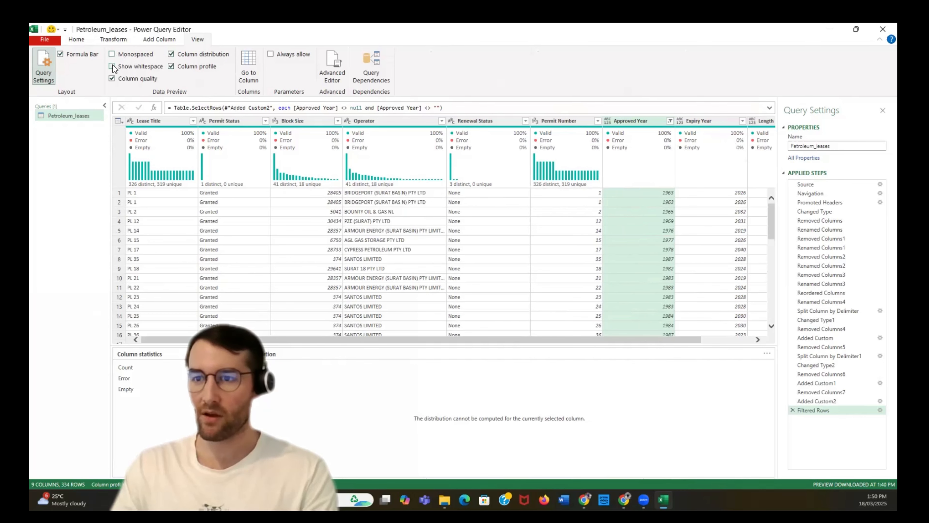
left_click(112, 66)
left_click(171, 66)
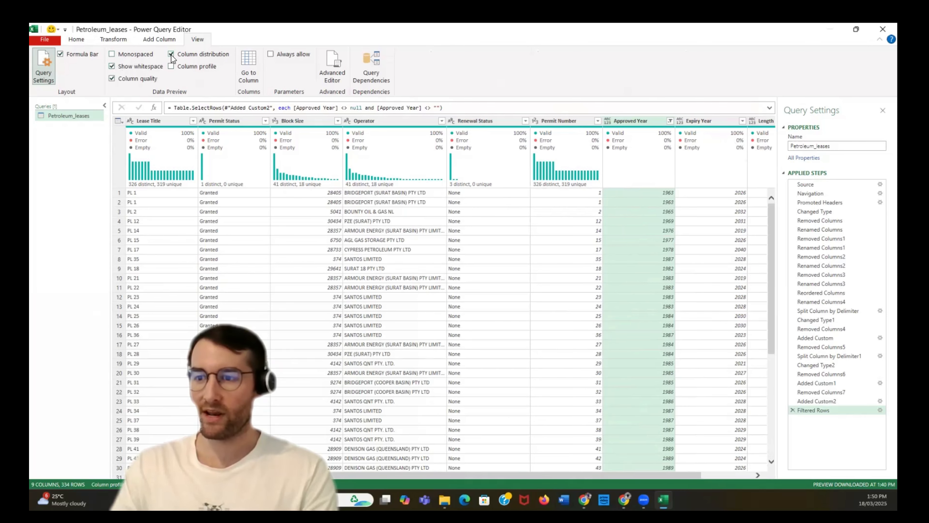
left_click(171, 54)
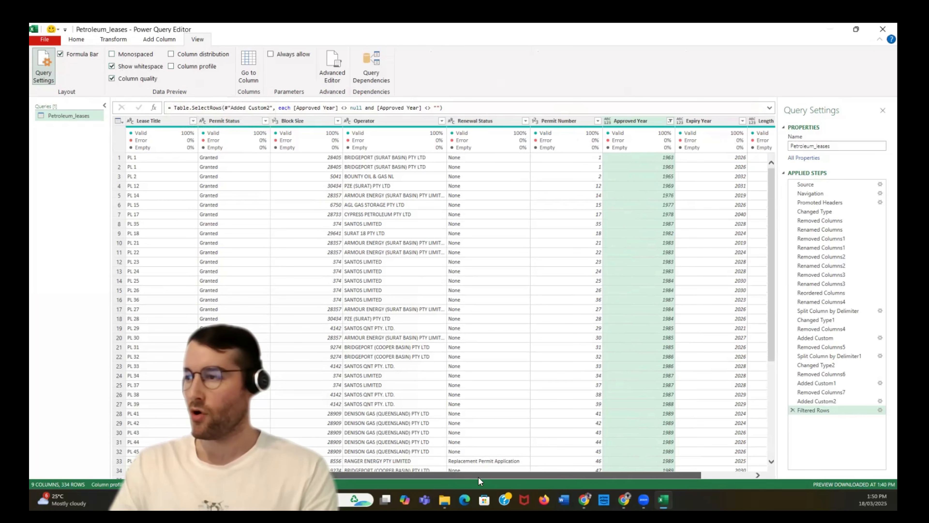
Close the query editor, load the cleaned query into a worksheet table, and dismiss the Queries & Connections pane.
mouse_move(478, 477)
left_mouse_down()
mouse_move(523, 485)
mouse_move(472, 480)
left_mouse_up()
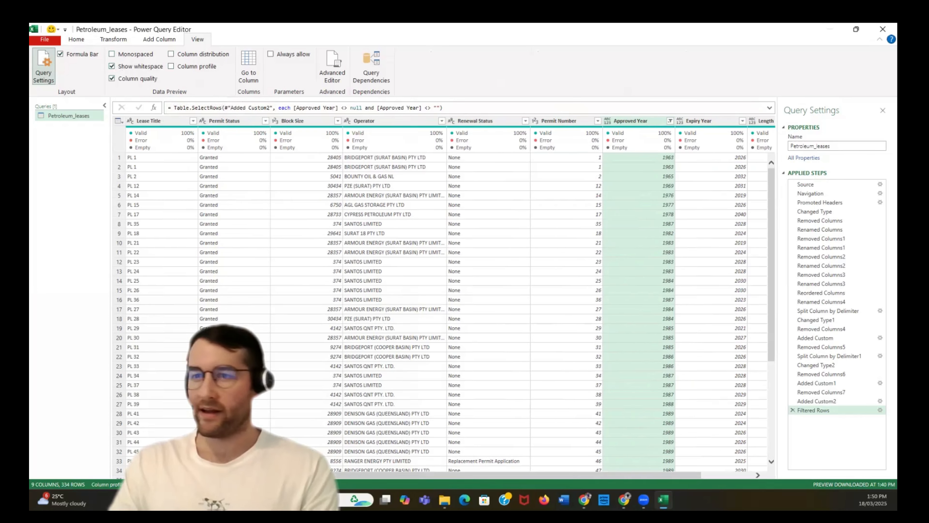
left_click(70, 43)
left_click(48, 82)
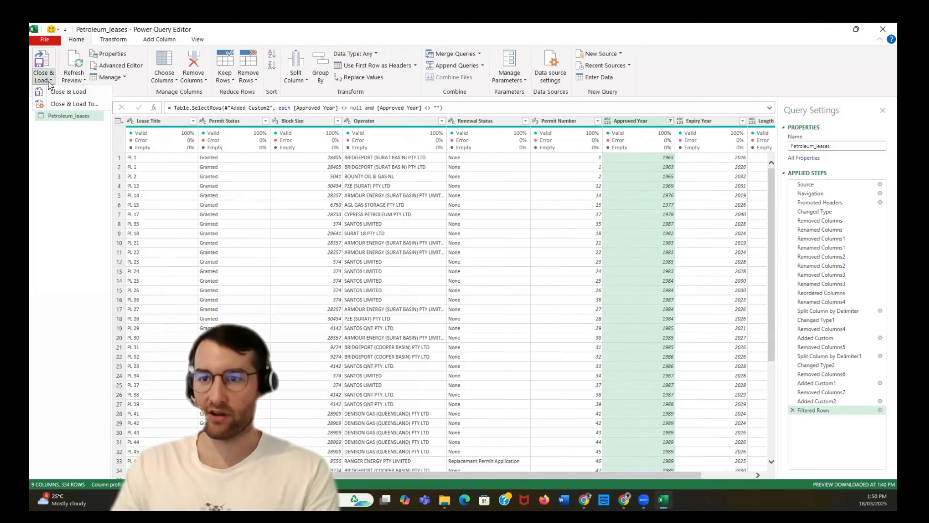
left_click(60, 90)
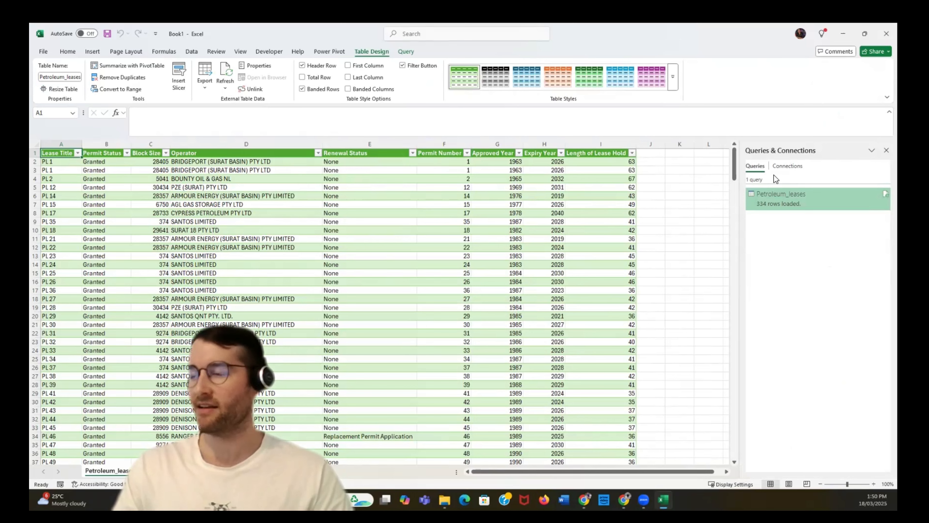
left_click(887, 150)
left_click(742, 177)
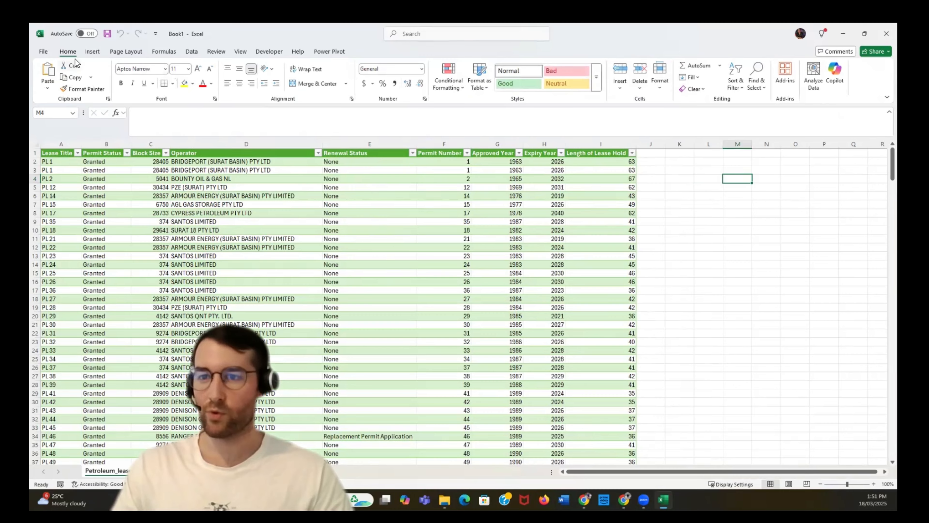
Save the workbook as "QLD Petroleum Leases (Power Query)" in the Aus Mining Market Dashboard folder under Documents.
left_click(45, 51)
left_click(71, 190)
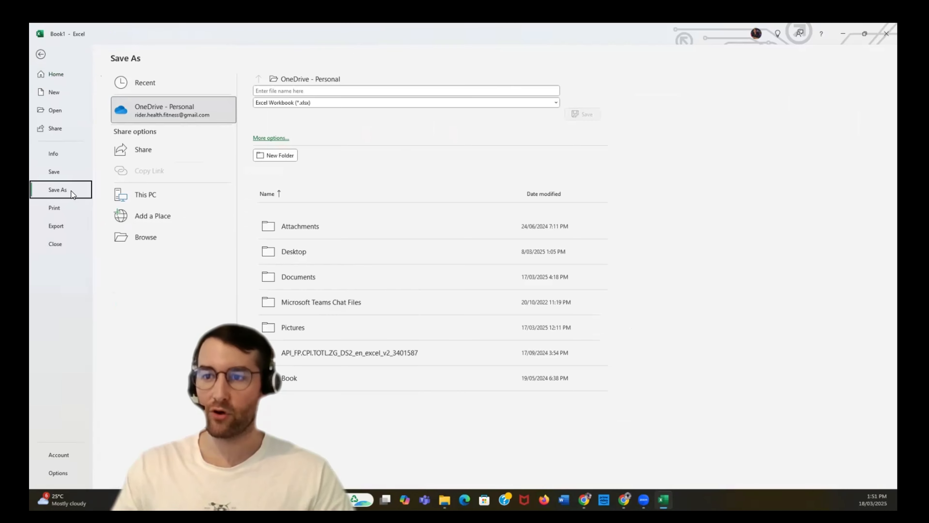
left_click(174, 237)
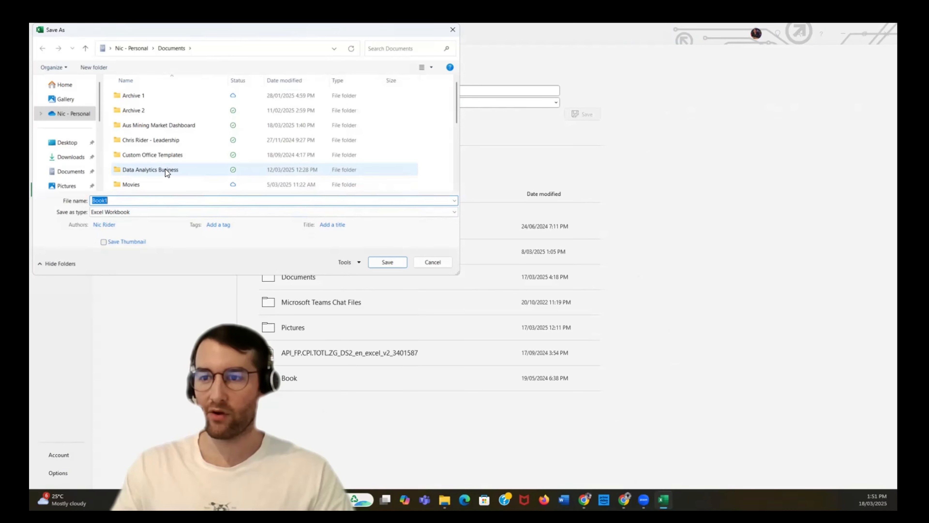
double_click(162, 125)
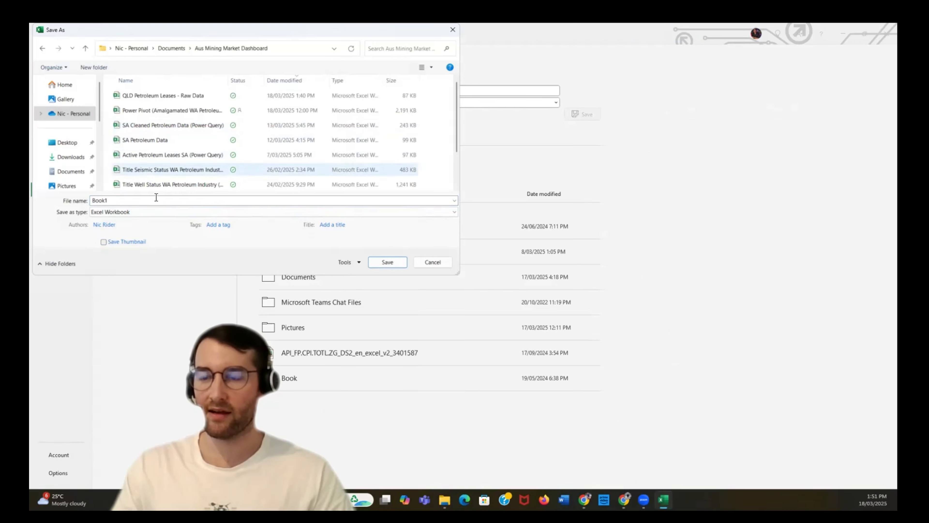
double_click(132, 199)
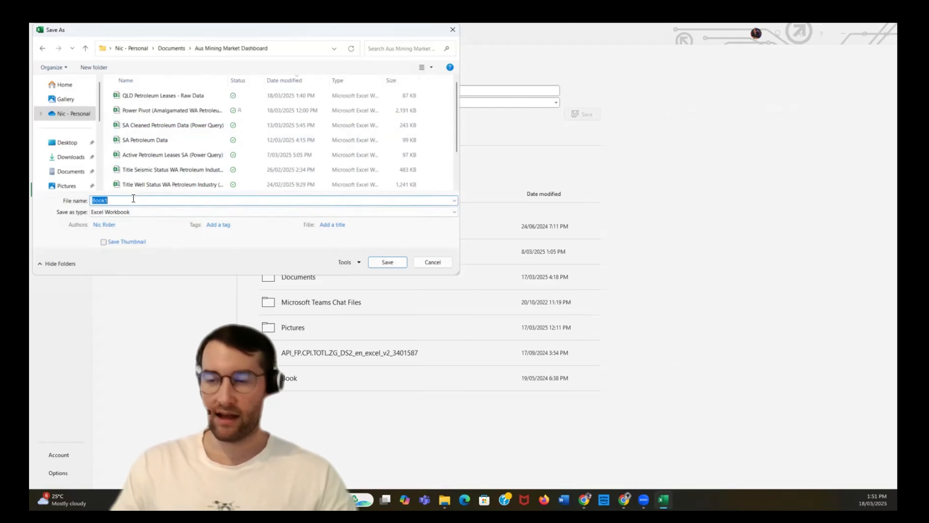
type("QLD Pe")
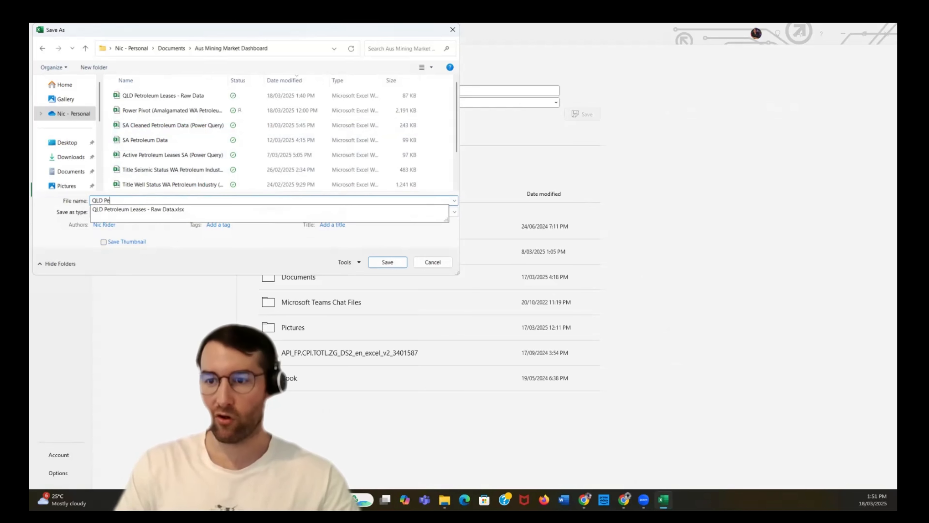
type("troleum Leas")
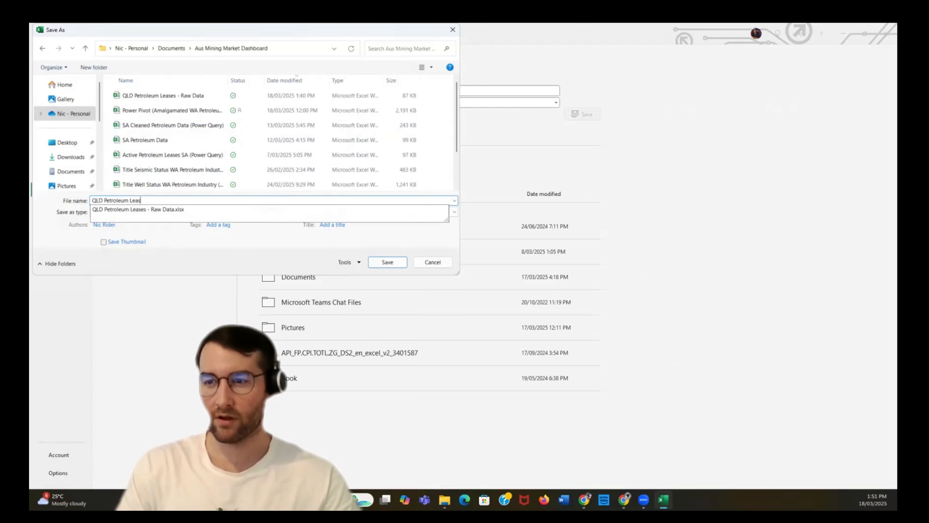
type("(Power Quer")
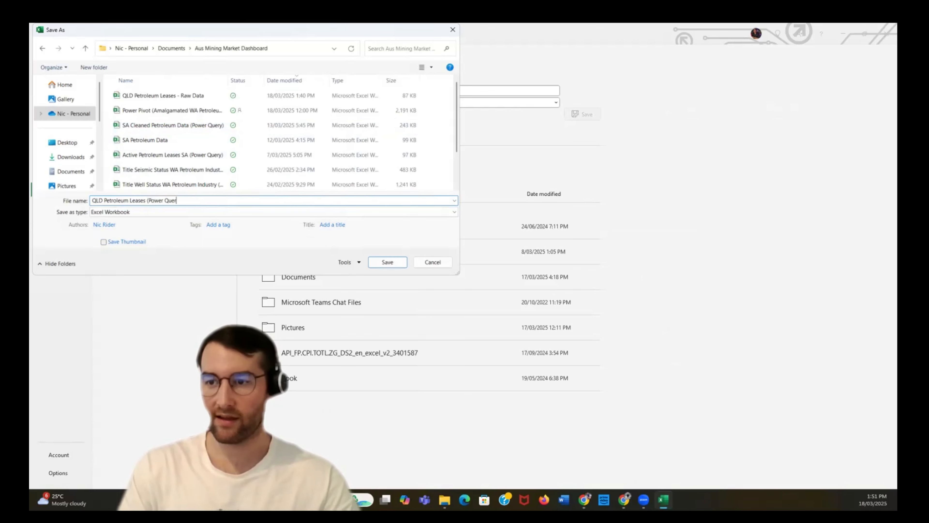
type("y)")
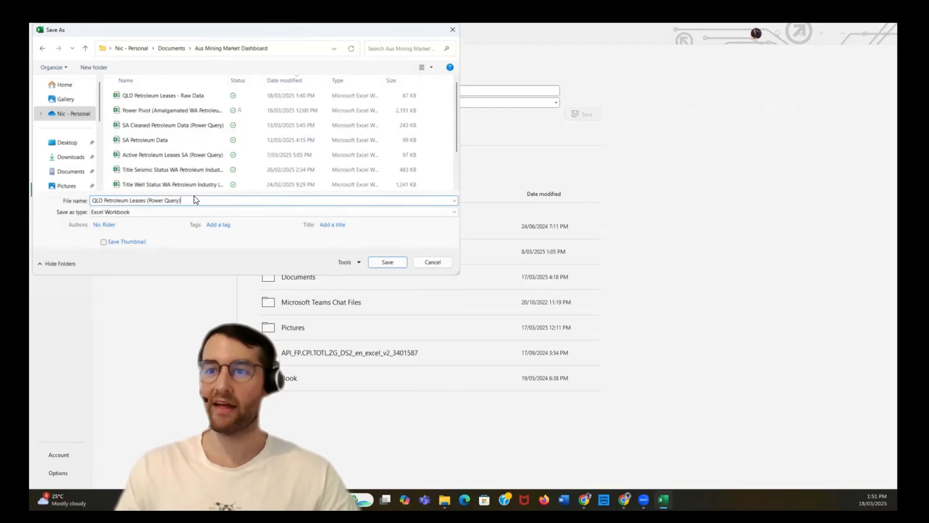
left_click(383, 260)
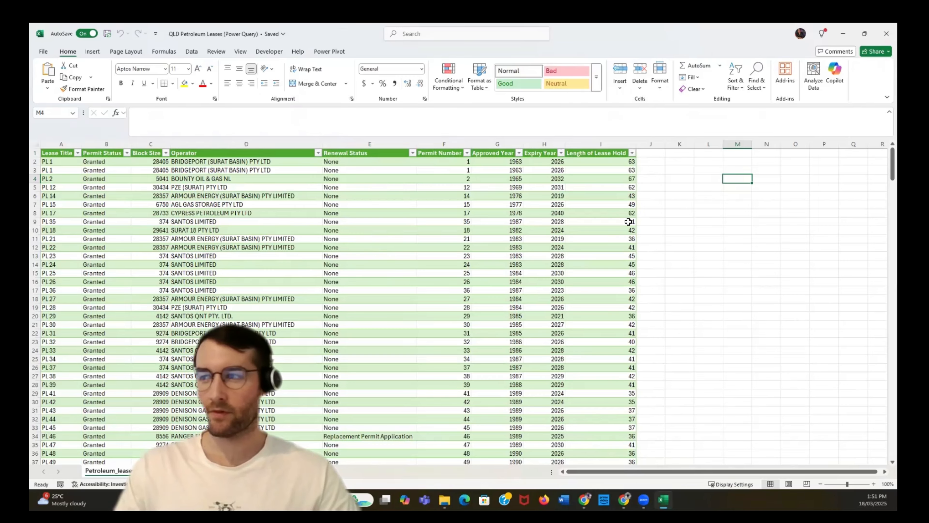
Insert a PivotTable on a new worksheet, using the whole Petroleum_leases table as its source.
left_click(707, 203)
left_click(703, 178)
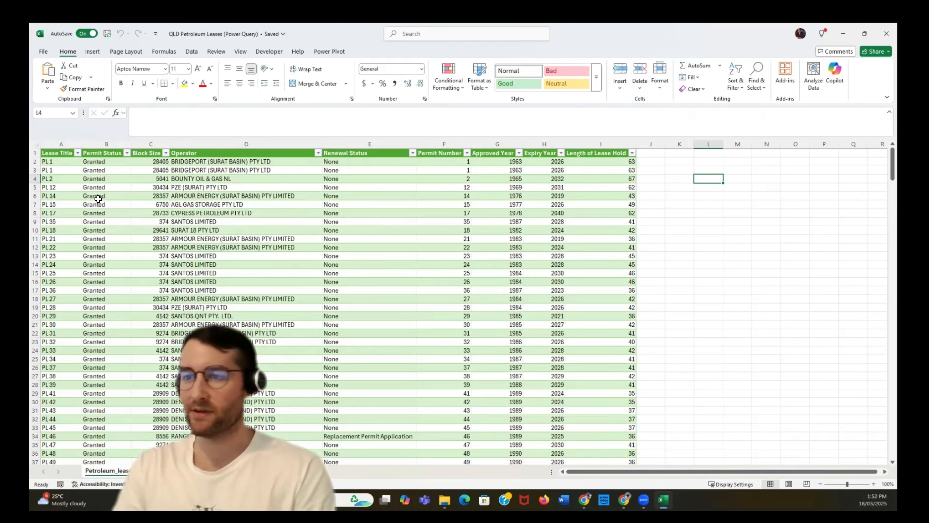
left_click(92, 52)
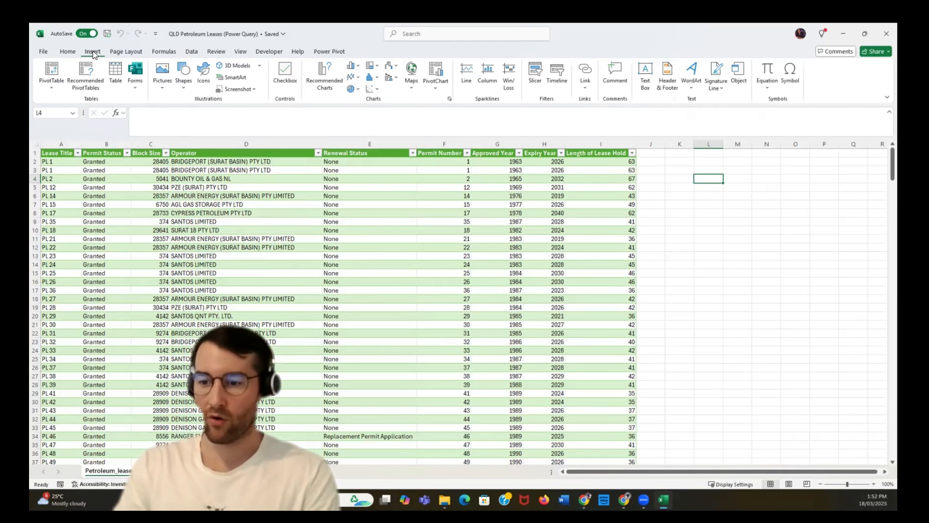
left_click(48, 79)
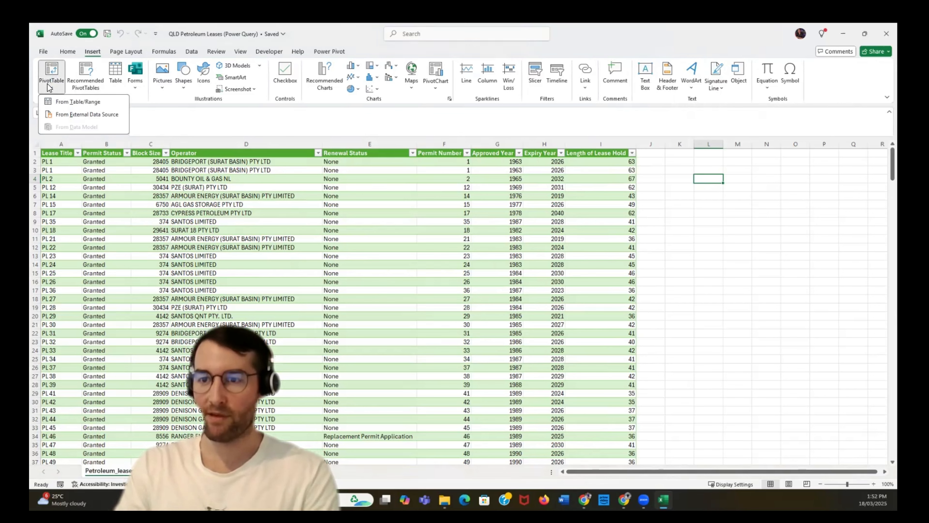
left_click(70, 102)
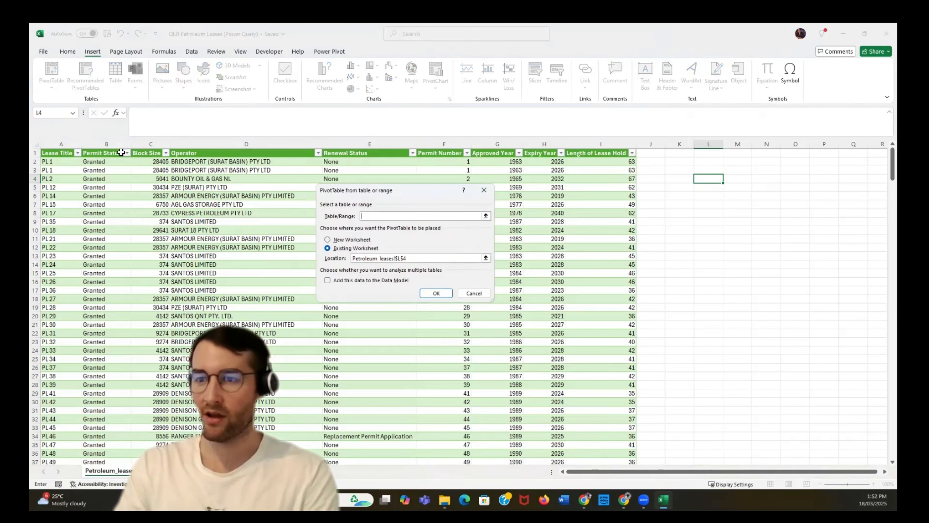
left_click(67, 156)
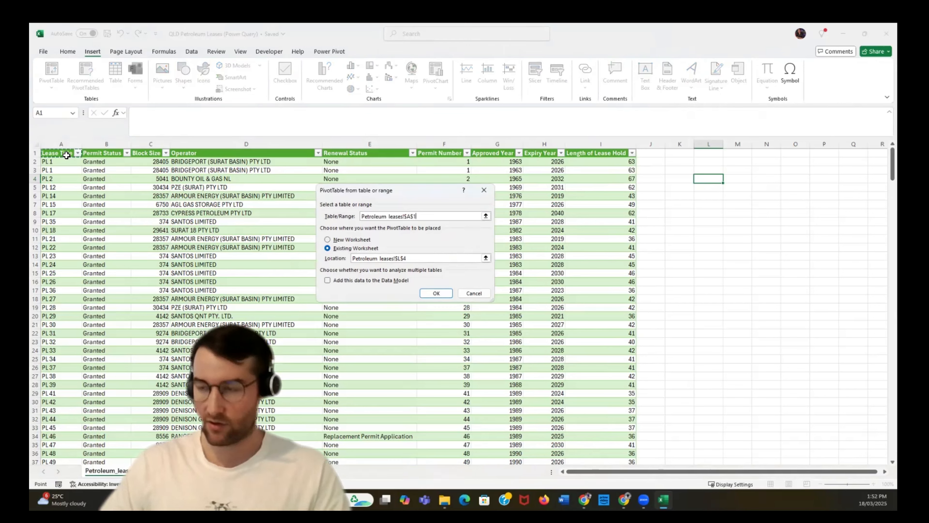
key("ctrl+shift+Down")
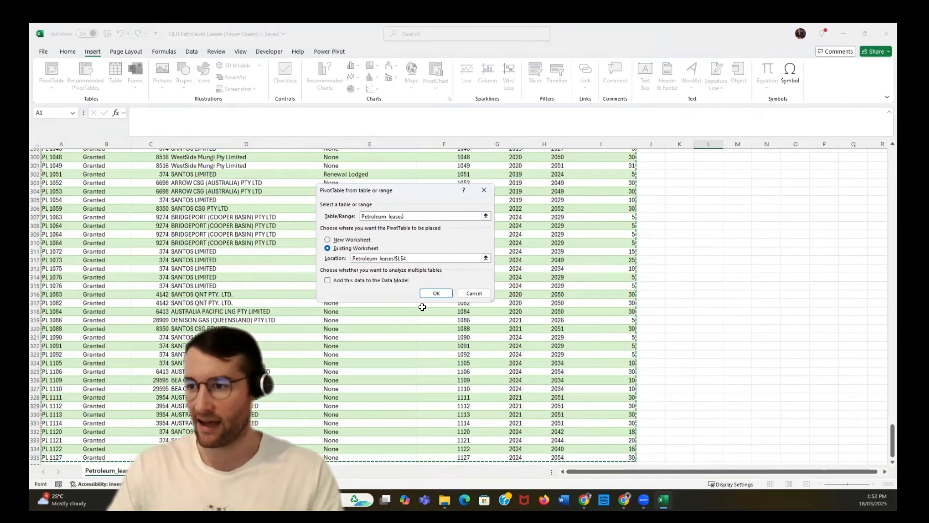
left_click(328, 240)
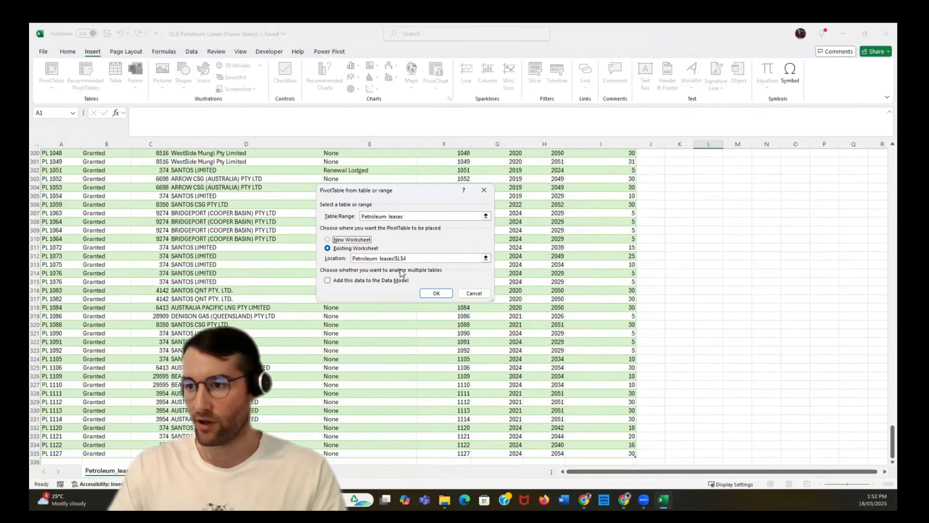
left_click(437, 293)
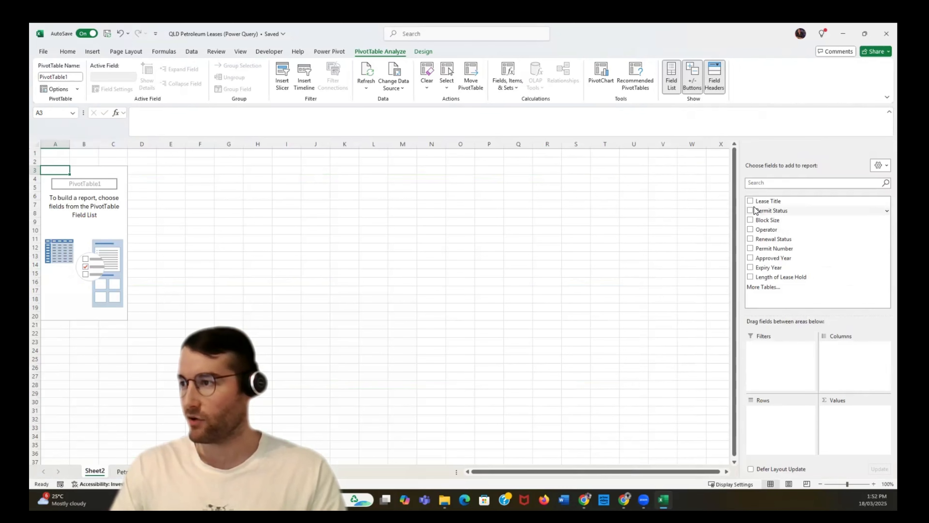
Try Lease Title and Operator in turn as the PivotTable's row field, removing each one again.
left_click(751, 202)
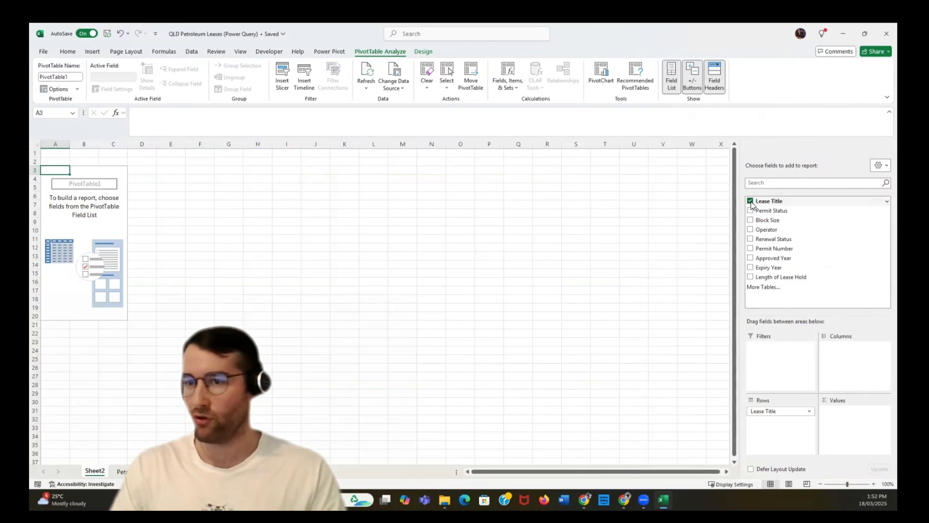
left_click(750, 201)
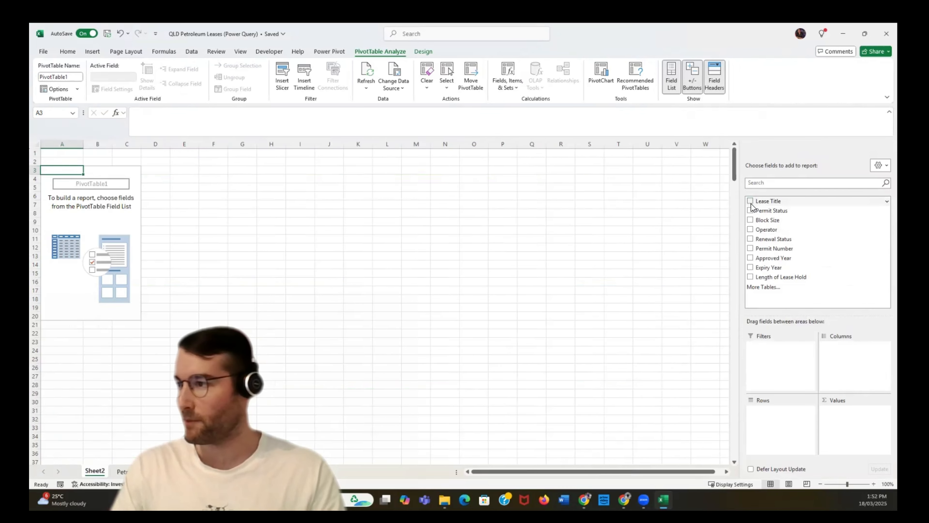
left_click(751, 230)
scroll(387, 250, "down", 6)
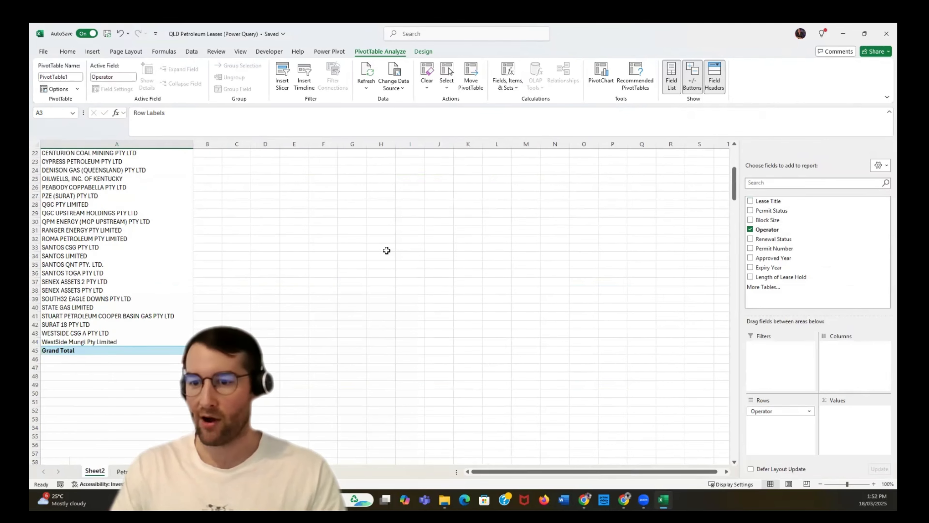
scroll(387, 250, "up", 6)
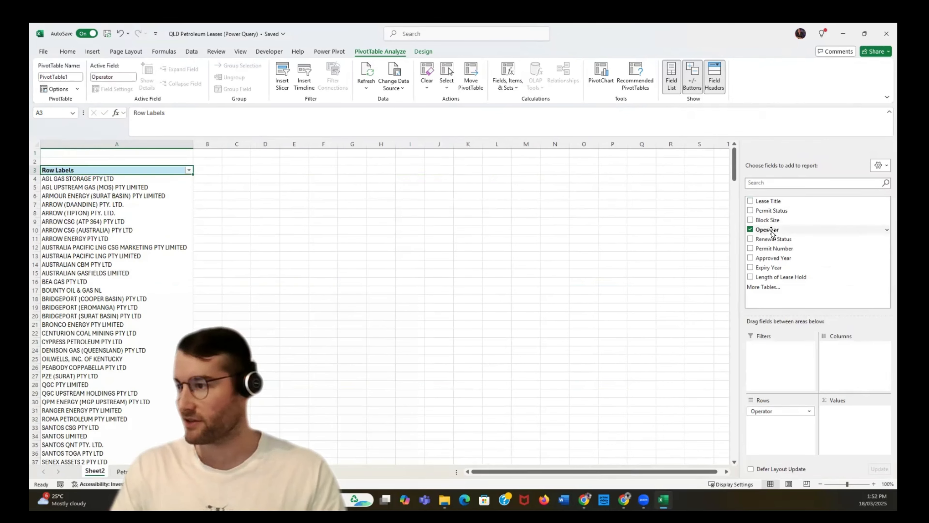
left_click(751, 229)
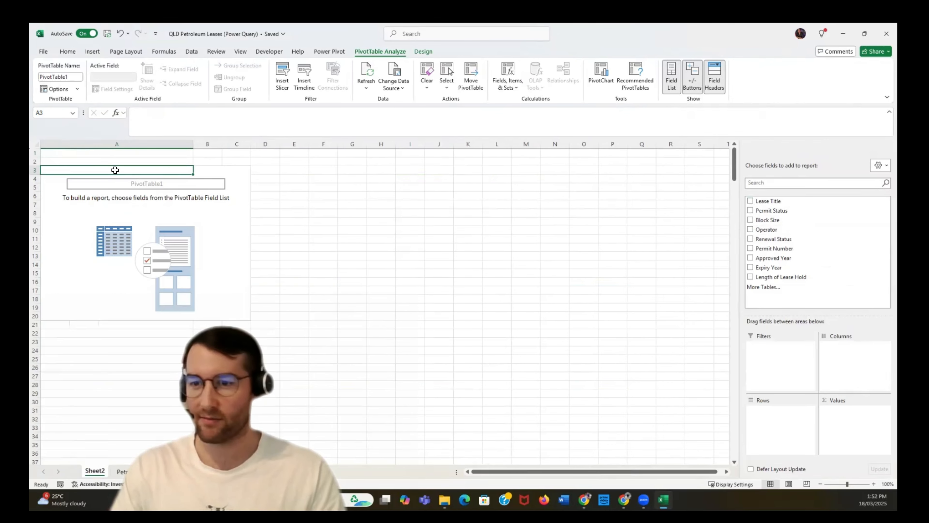
Copy the empty PivotTable (A3:C20) and paste a duplicate below it at A35.
left_click_drag(92, 170, 244, 313)
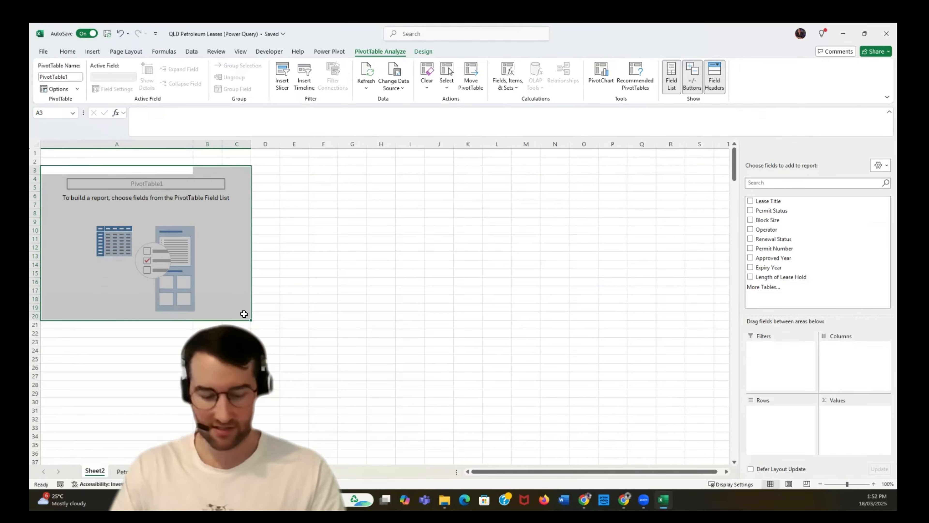
key("ctrl+x")
scroll(83, 263, "down", 8)
left_click(87, 238)
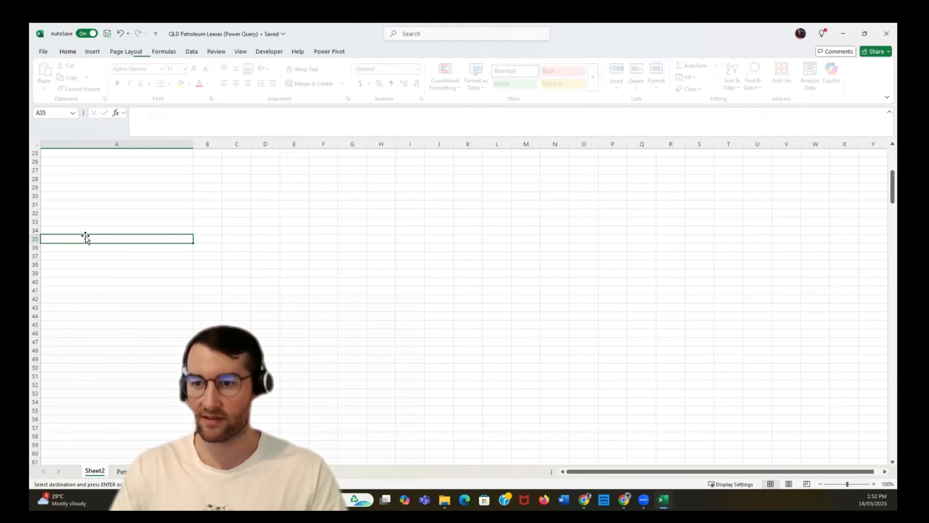
key("ctrl+v")
Paste two more copies of the empty PivotTable at A62 and A90, and leave copy mode.
scroll(99, 253, "down", 7)
scroll(62, 295, "up", 2)
left_click(63, 315)
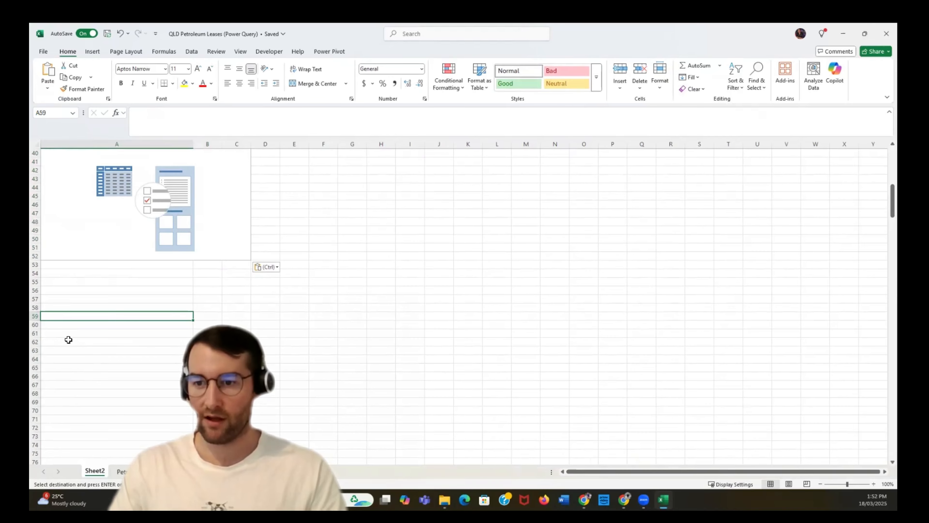
left_click(65, 343)
key("ctrl+v")
scroll(64, 362, "down", 8)
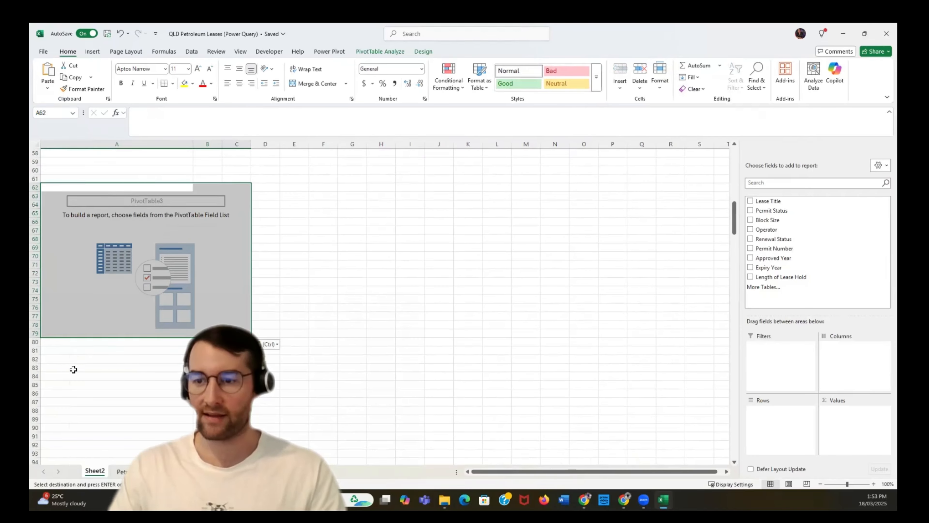
left_click(59, 375)
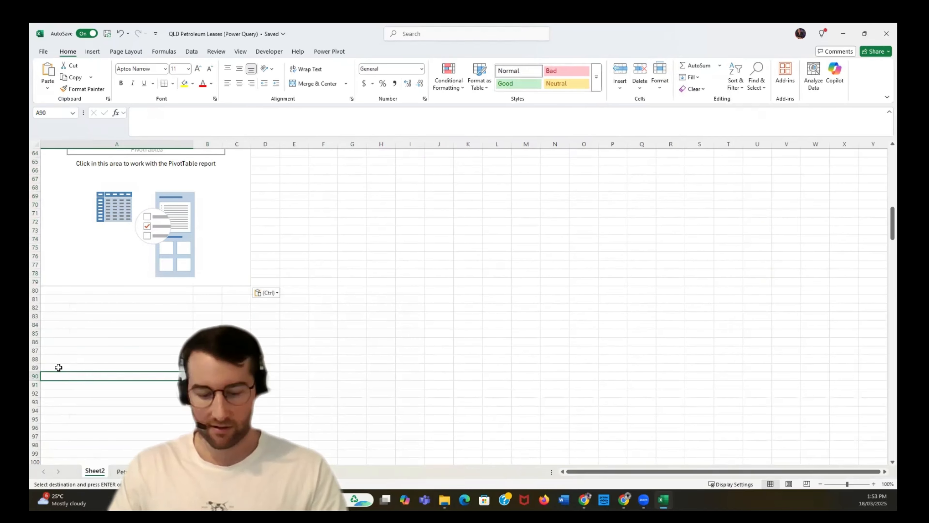
key("ctrl+v")
left_click(353, 316)
scroll(251, 245, "up", 20)
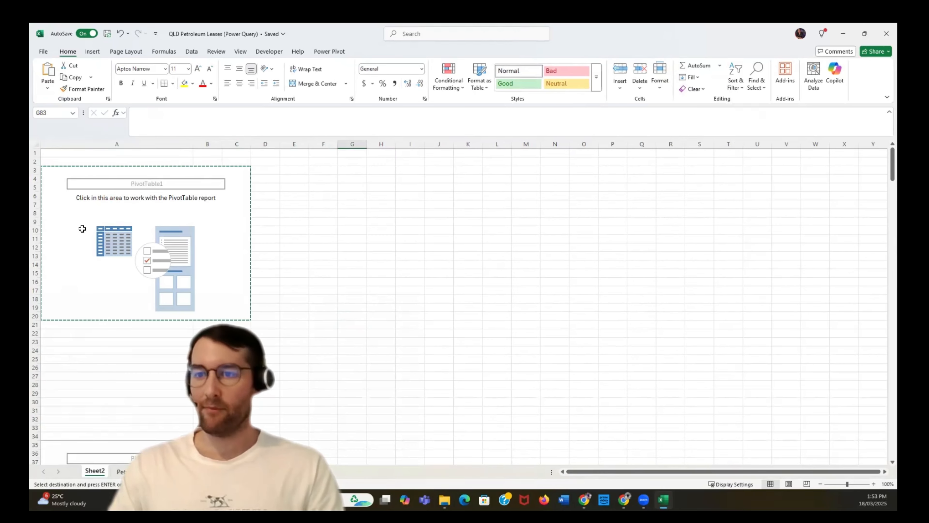
left_click(286, 292)
double_click(293, 291)
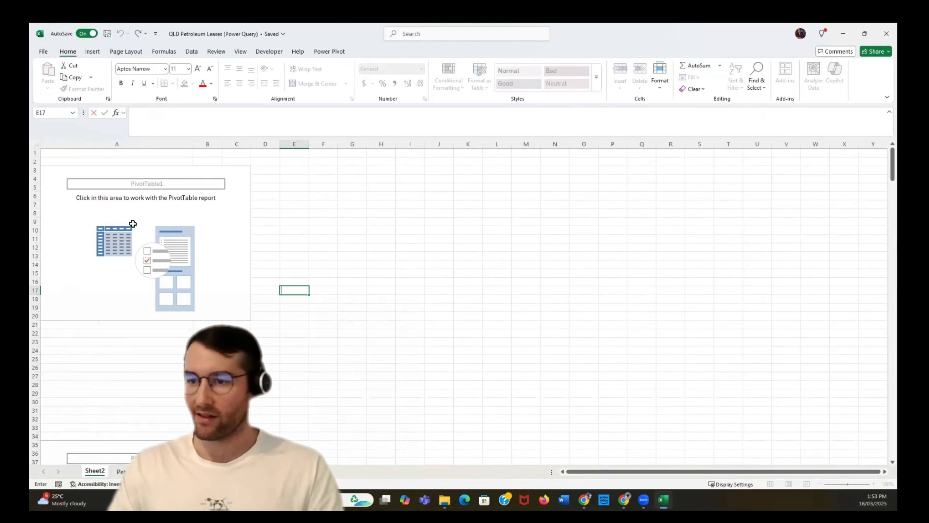
left_click(74, 170)
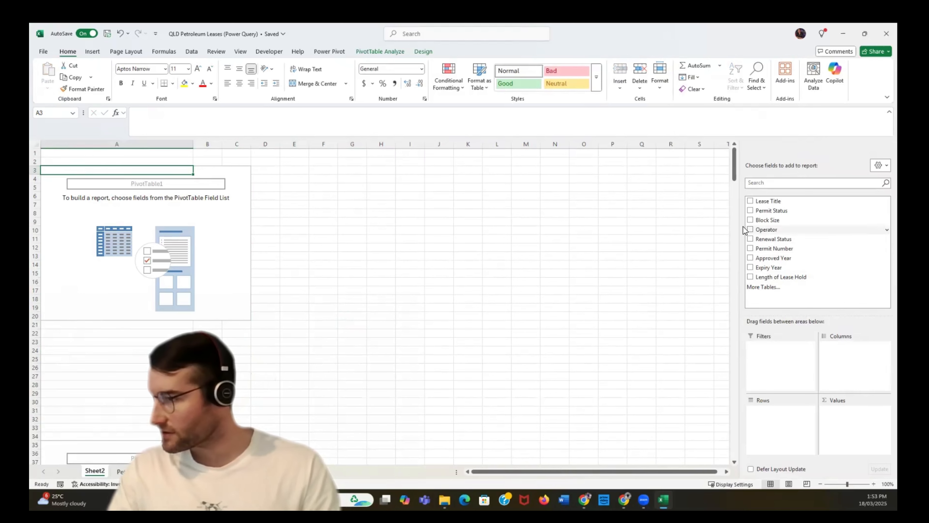
left_click(751, 239)
left_click(462, 285)
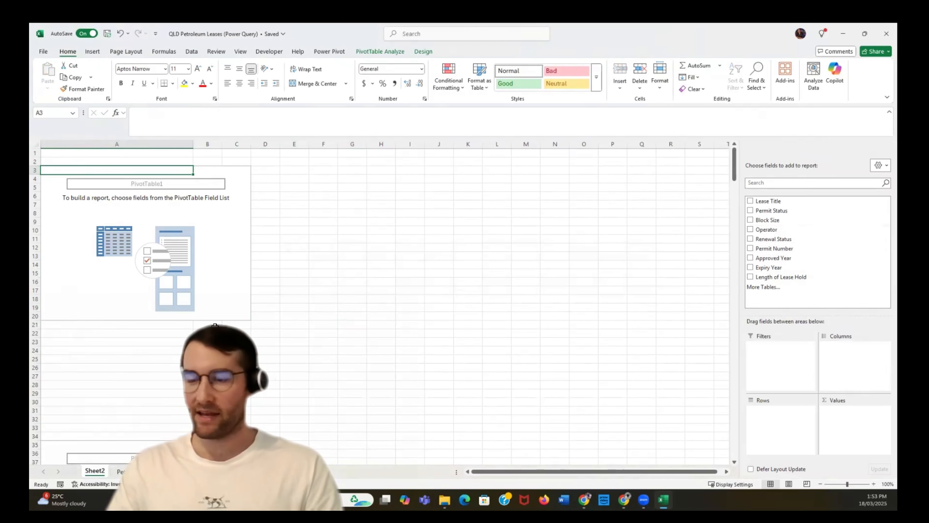
Insert entire rows at rows 21 to 34, between the first two PivotTables.
left_click(154, 367)
left_click_drag(124, 327, 119, 438)
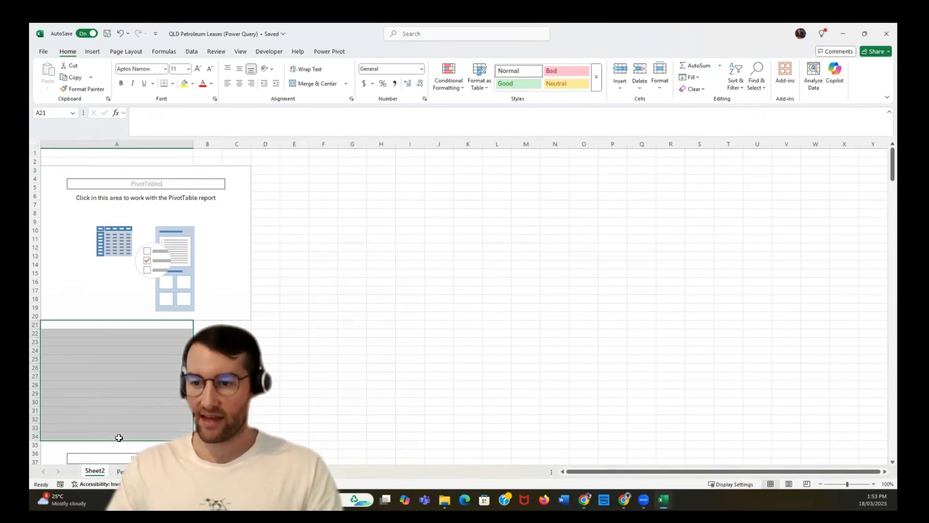
right_click(105, 383)
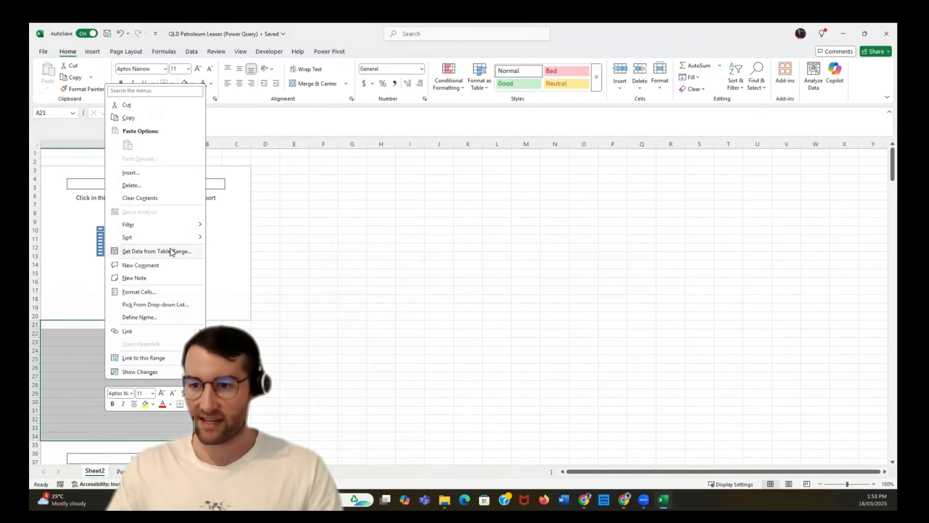
left_click(139, 171)
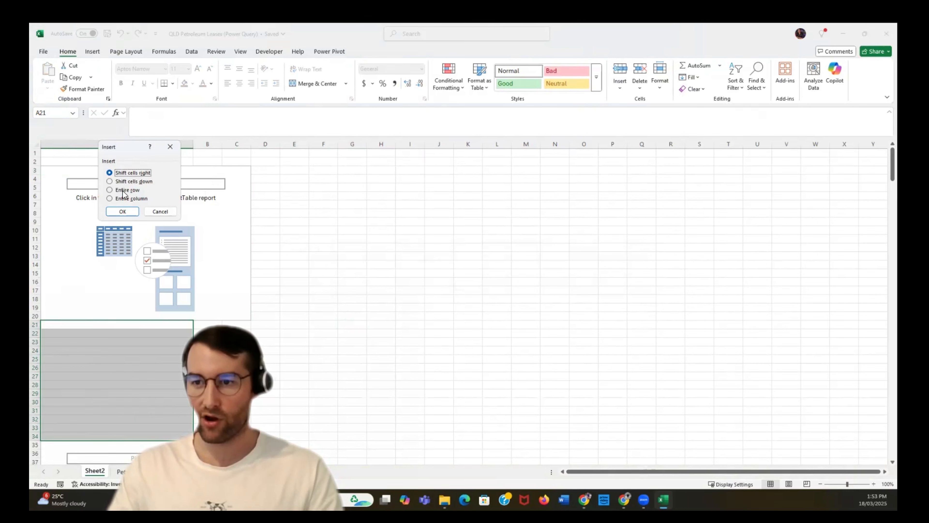
left_click(122, 190)
left_click(121, 210)
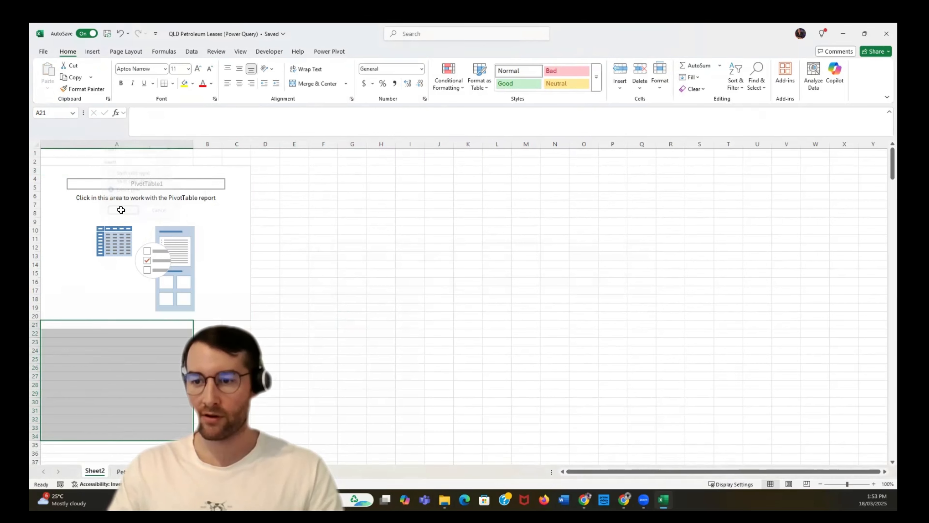
Insert entire rows at rows 22 to 45 to widen the gap between the first two PivotTables.
scroll(281, 288, "down", 5)
scroll(280, 288, "up", 1)
left_click(281, 285)
left_click_drag(116, 233, 96, 430)
right_click(91, 293)
left_click(112, 285)
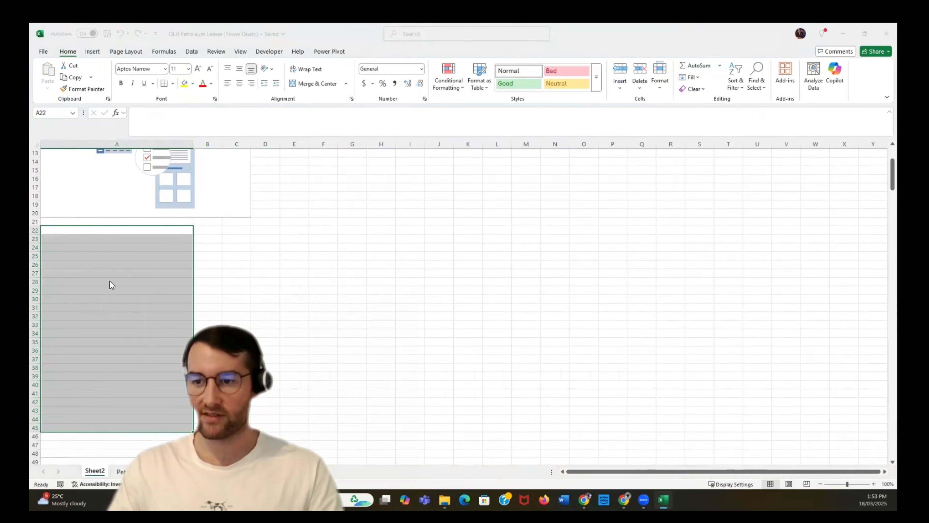
left_click(98, 299)
left_click(98, 317)
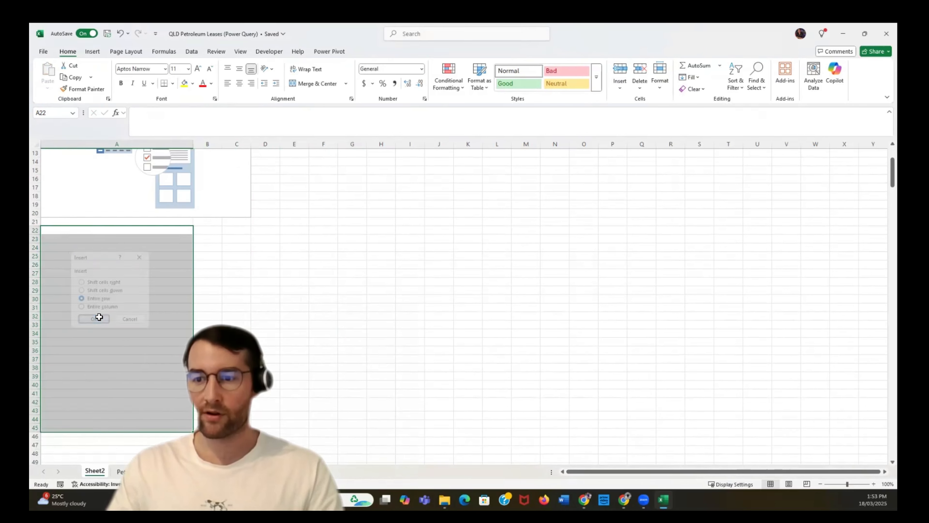
scroll(249, 280, "down", 4)
left_click(249, 280)
scroll(265, 279, "up", 8)
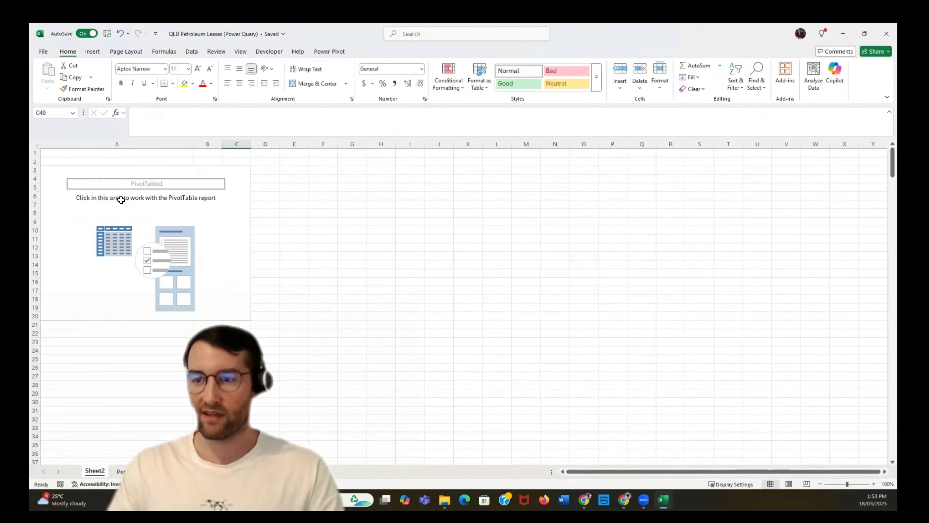
Build the first PivotTable with Operator as the row field and Count of Operator as the value.
left_click(78, 170)
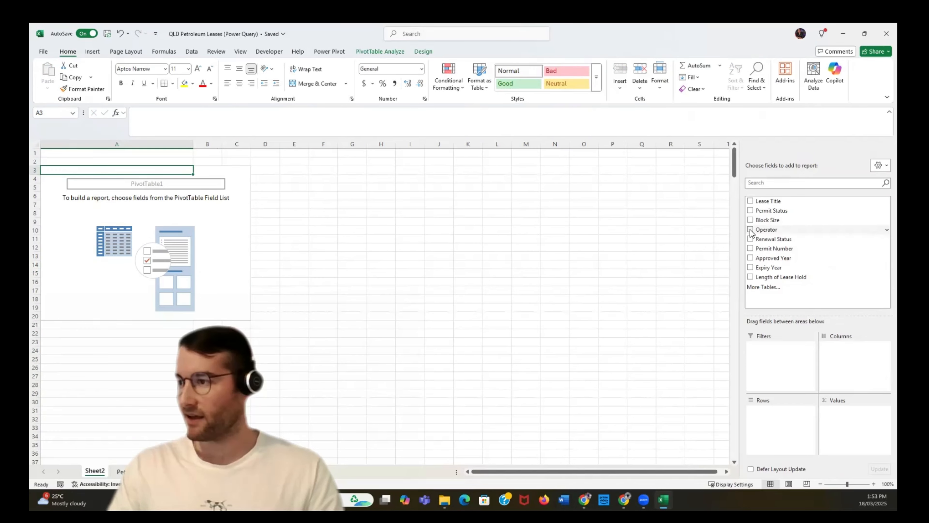
left_click(750, 230)
left_click_drag(766, 229, 854, 427)
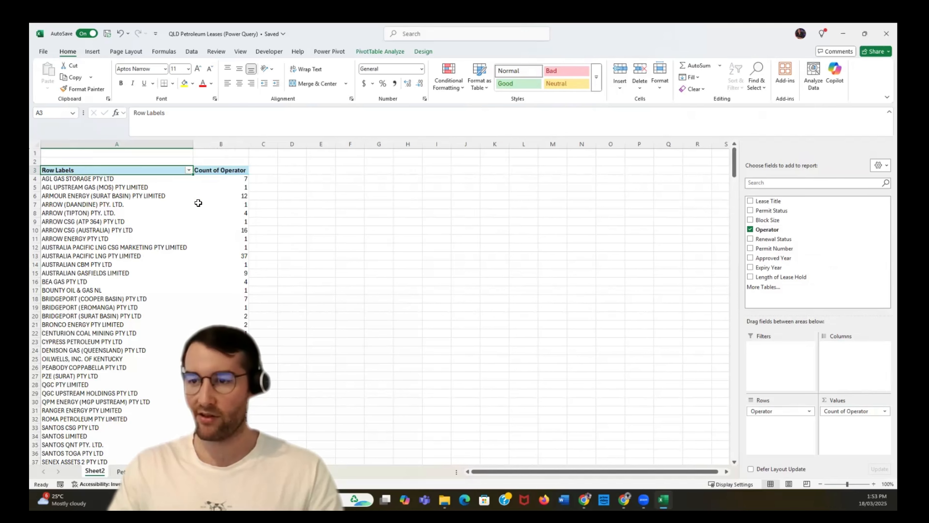
Sort the PivotTable's operators in descending order by Count of Operator.
left_click(190, 170)
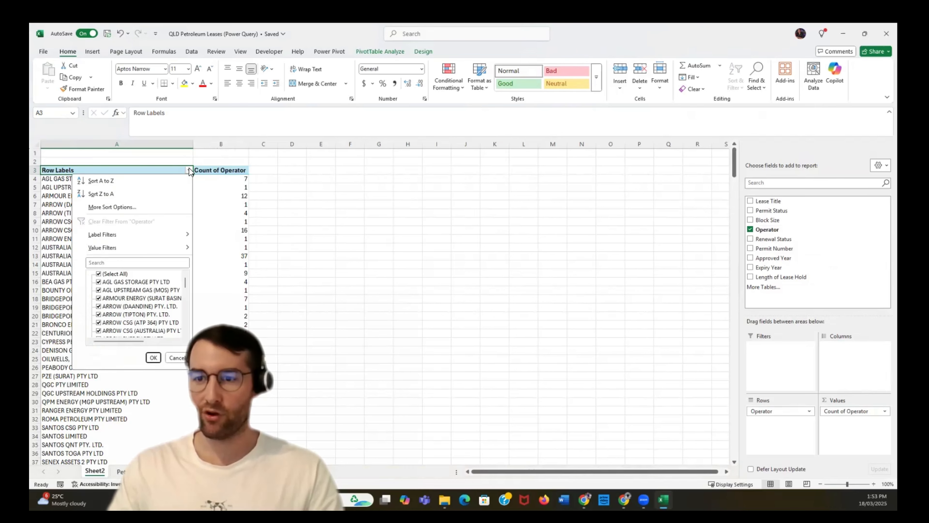
mouse_move(156, 249)
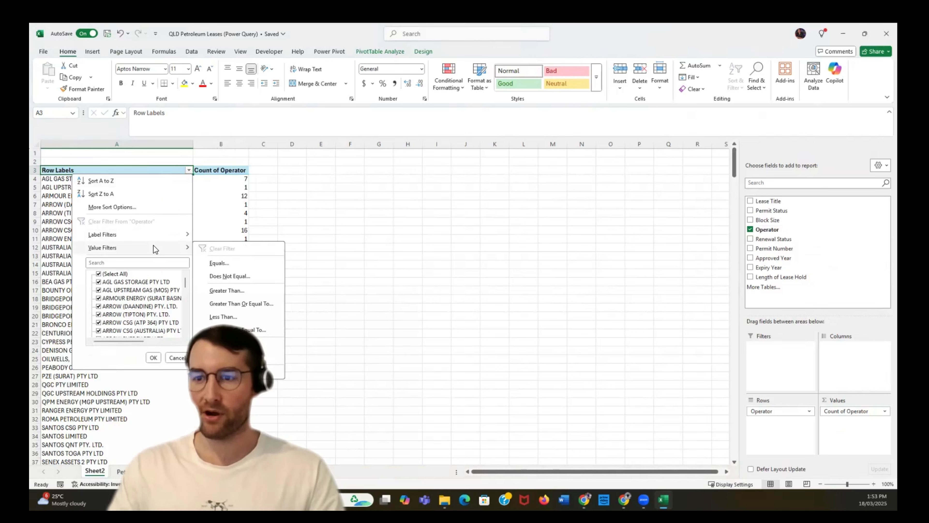
left_click(137, 208)
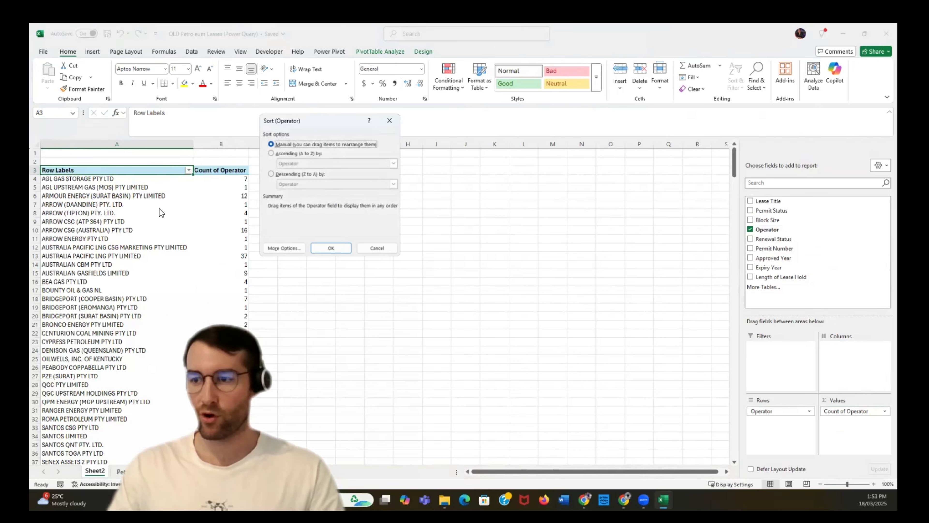
left_click(271, 174)
left_click(309, 184)
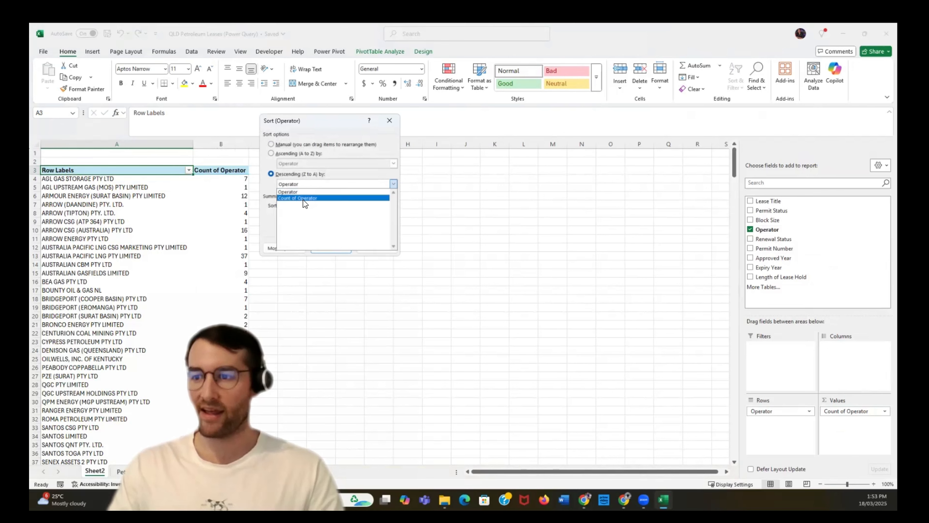
left_click(302, 200)
left_click(333, 248)
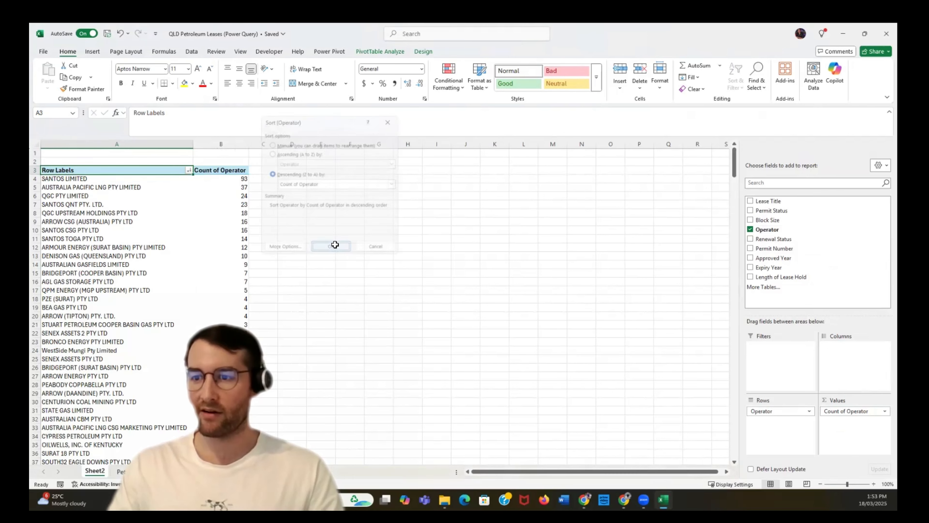
left_click(95, 181)
scroll(209, 214, "down", 6)
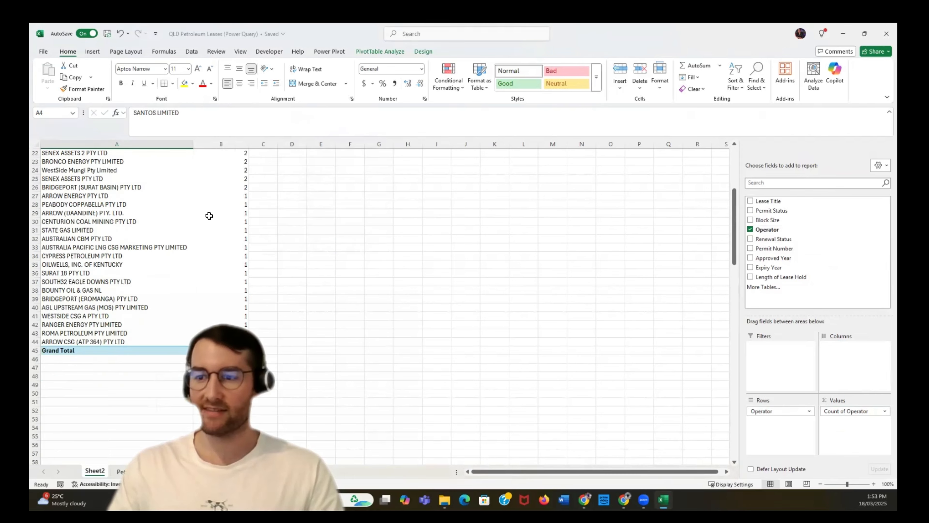
scroll(209, 214, "up", 6)
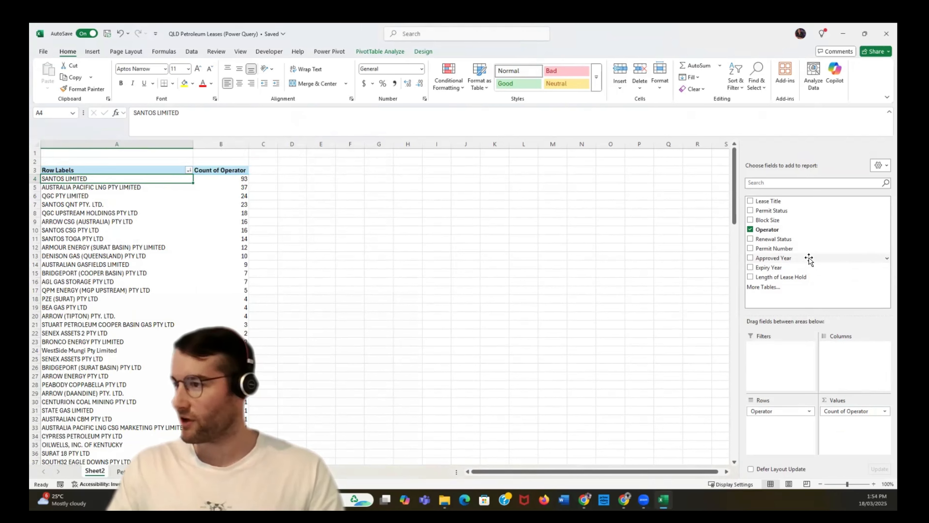
Add Length of Lease Hold and Lease Title as row fields under Operator, placing Lease Title above Length of Lease Hold.
left_click_drag(782, 277, 787, 424)
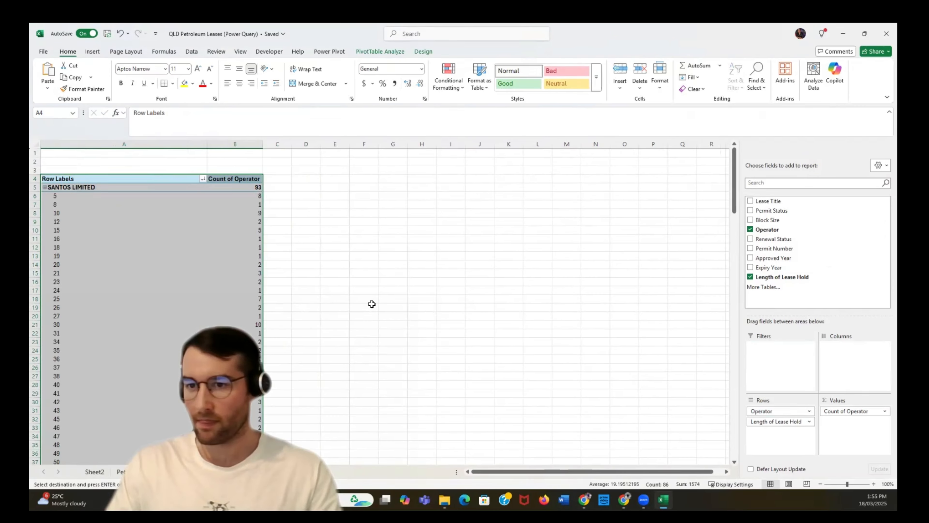
scroll(379, 290, "up", 9)
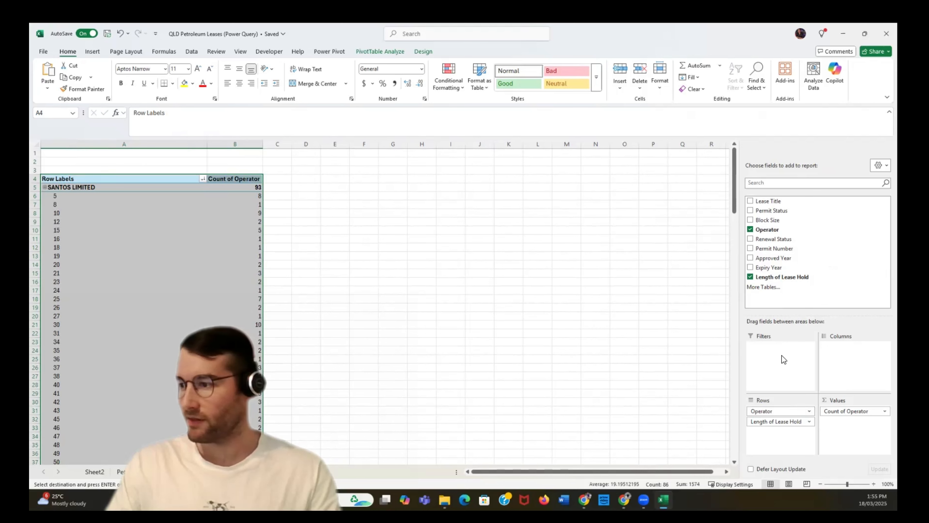
left_click_drag(772, 201, 784, 416)
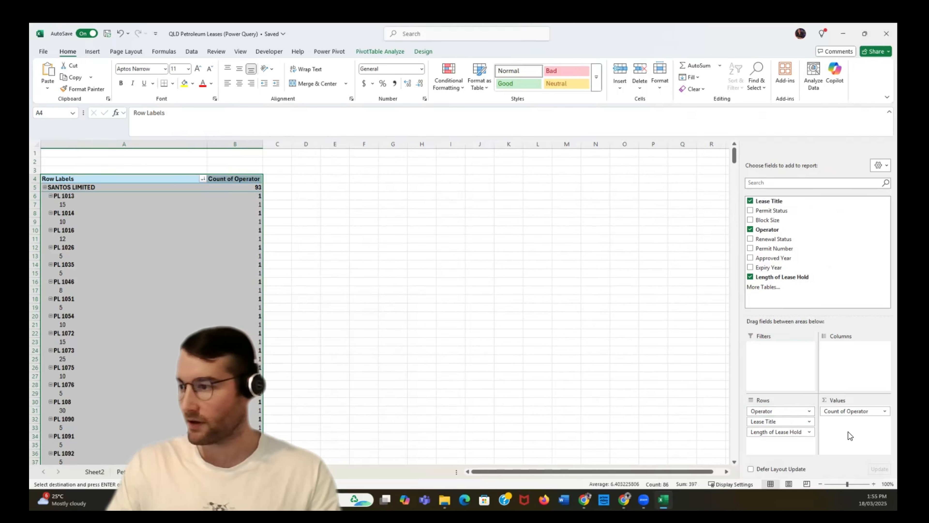
Set the Operator row field to no subtotals and turn off its compact-form labels and subtotals at the top of each group.
left_click(805, 411)
left_click(802, 402)
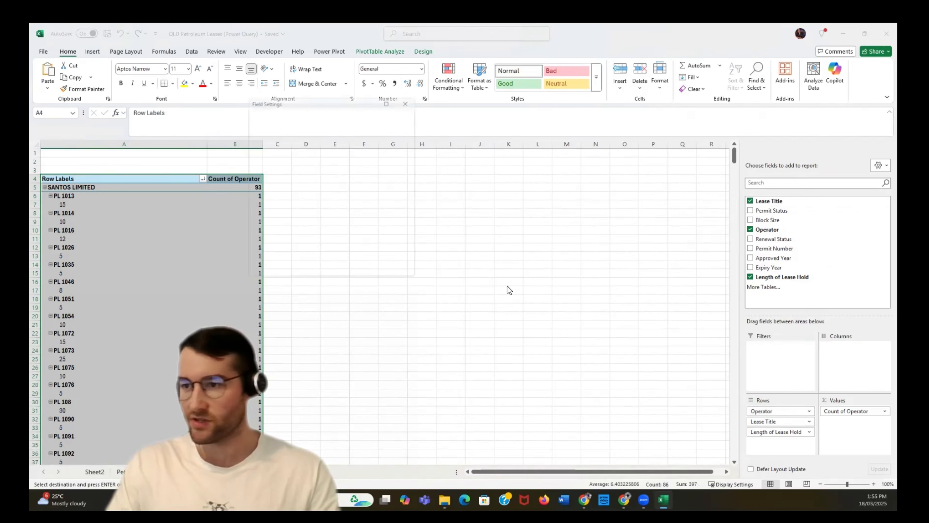
left_click(262, 165)
left_click(317, 135)
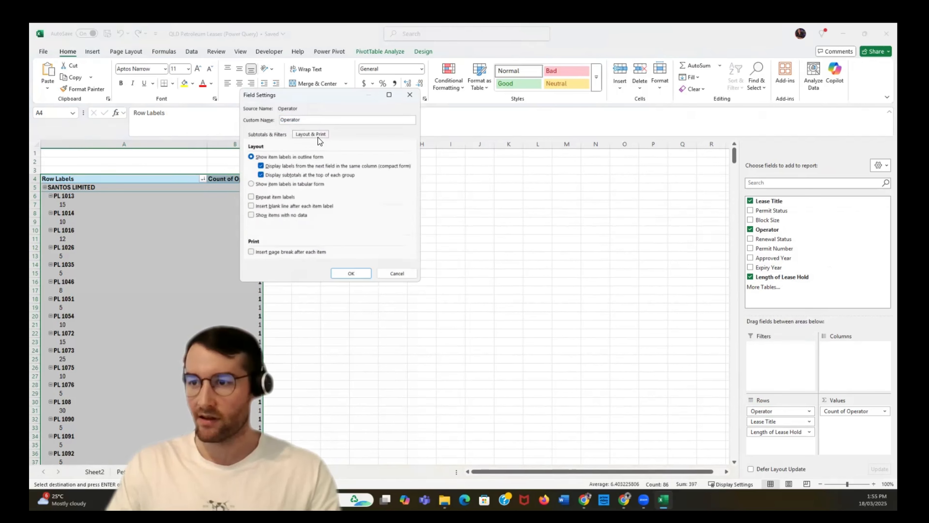
left_click(261, 165)
left_click(261, 175)
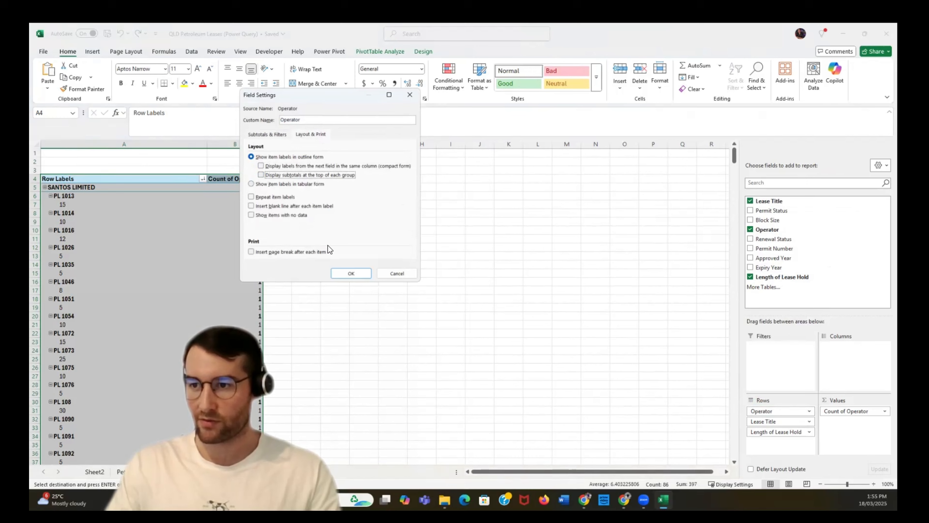
left_click(351, 273)
Set the Lease Title row field to no subtotals, without compact-form labels or subtotals at the top of each group.
left_click(805, 421)
left_click(780, 411)
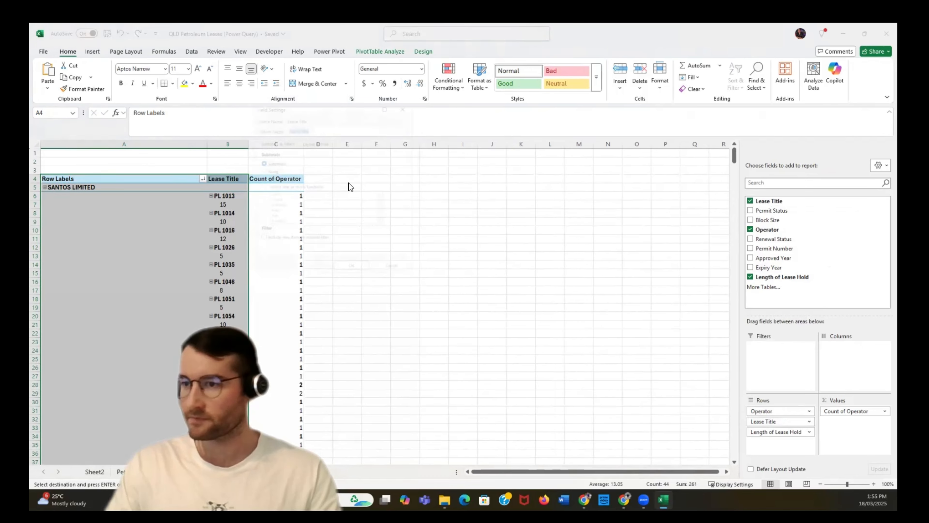
left_click(261, 166)
left_click(304, 134)
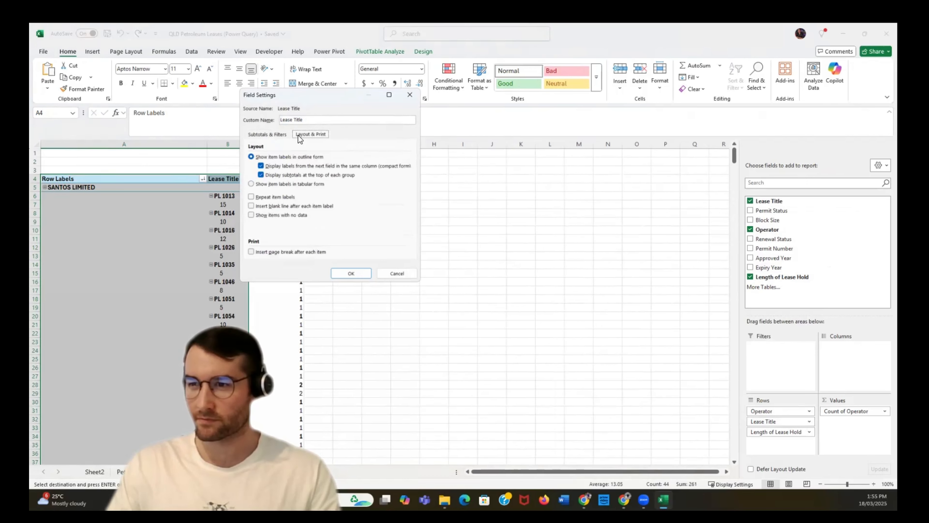
left_click(261, 165)
left_click(261, 175)
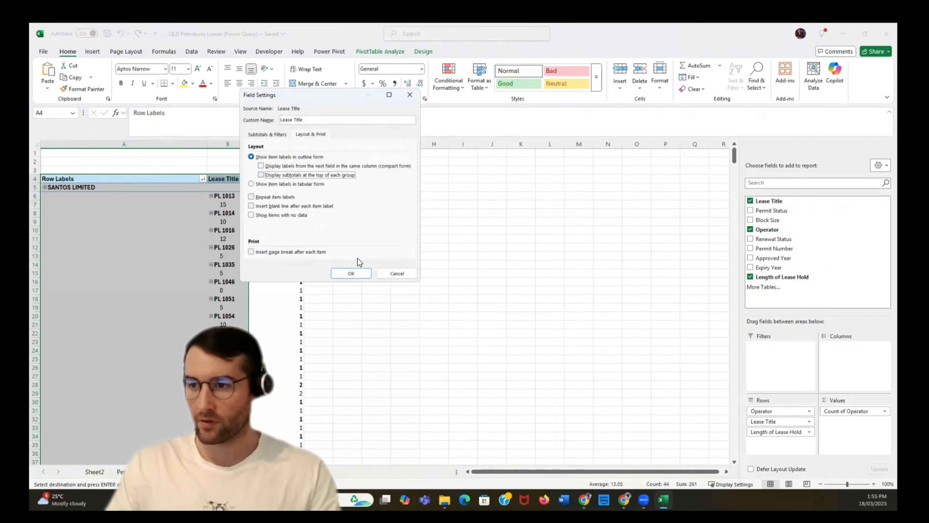
left_click(352, 273)
Remove subtotals from the Length of Lease Hold row field and turn off its compact-form labels.
left_click(781, 431)
left_click(780, 421)
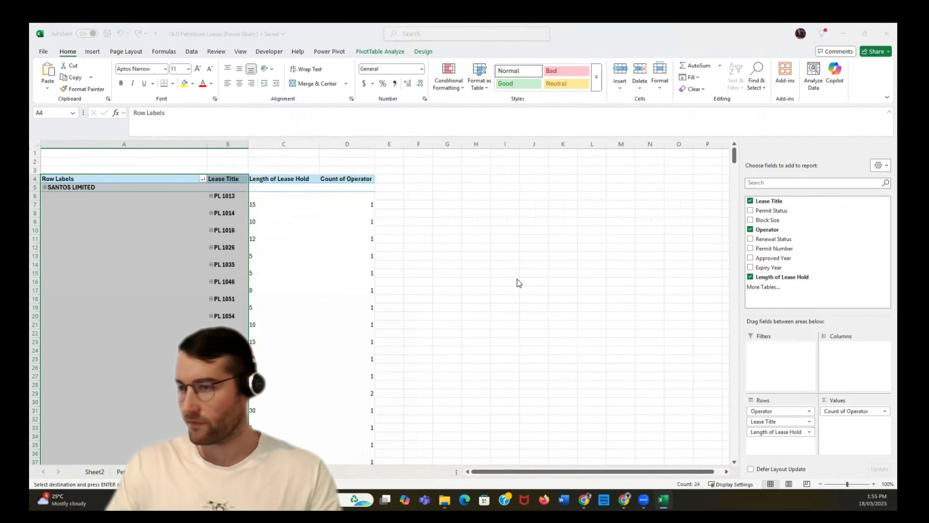
left_click(252, 165)
left_click(307, 135)
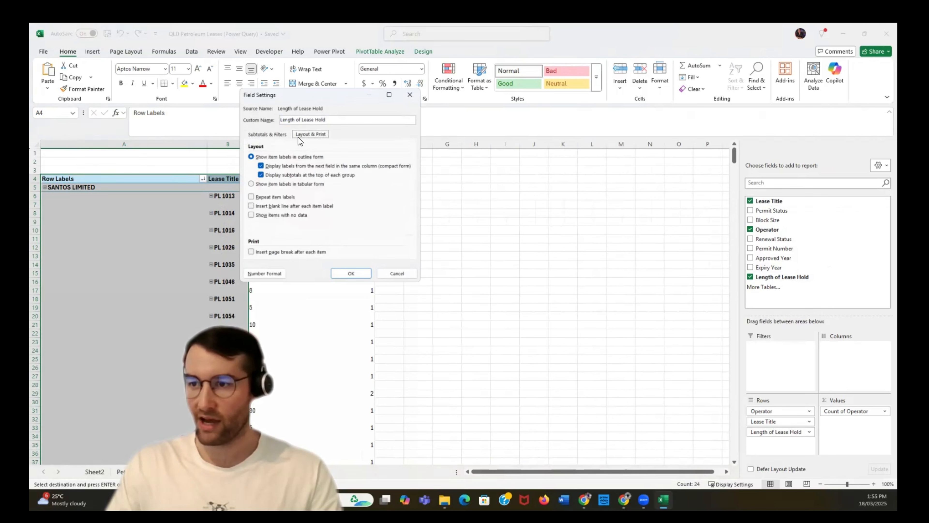
left_click(261, 166)
left_click(359, 274)
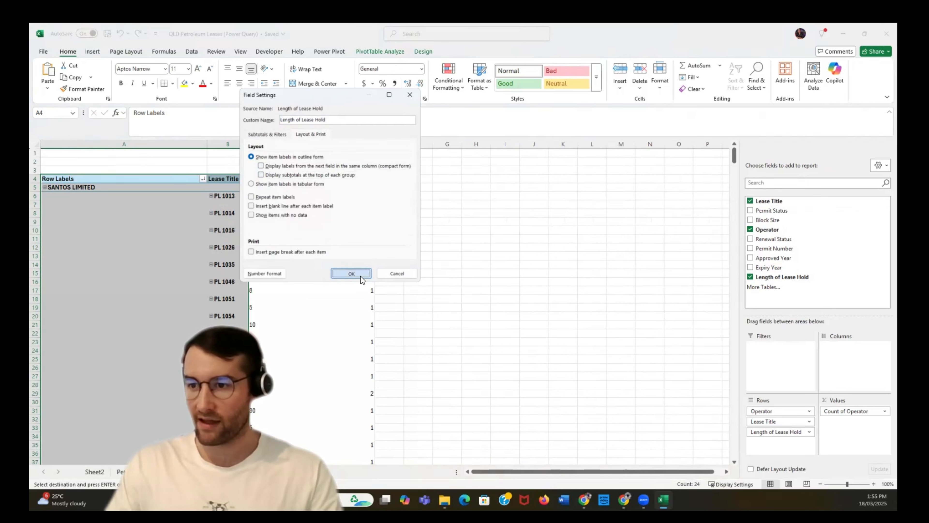
scroll(365, 220, "down", 1)
scroll(367, 87, "down", 1)
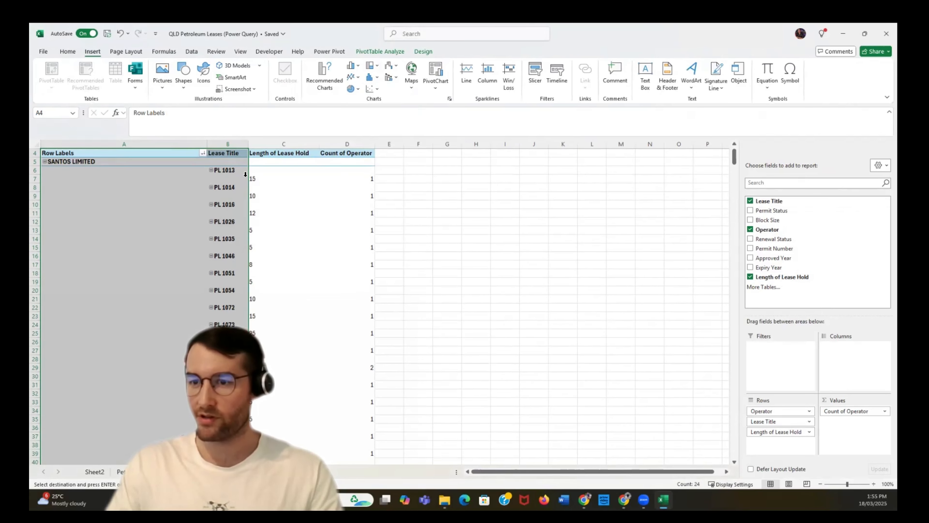
Change the PivotTable's report layout to tabular form and look through its operators and leases.
left_click(413, 52)
left_click(102, 79)
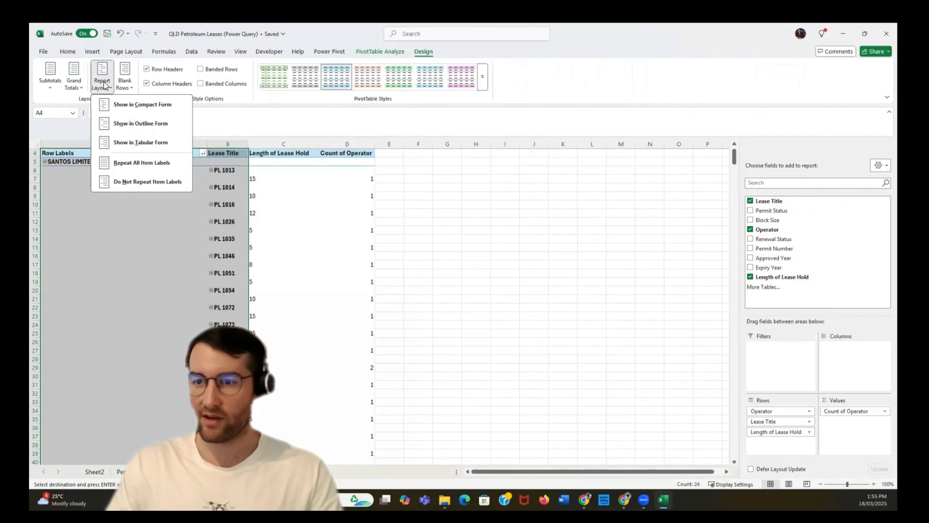
left_click(136, 144)
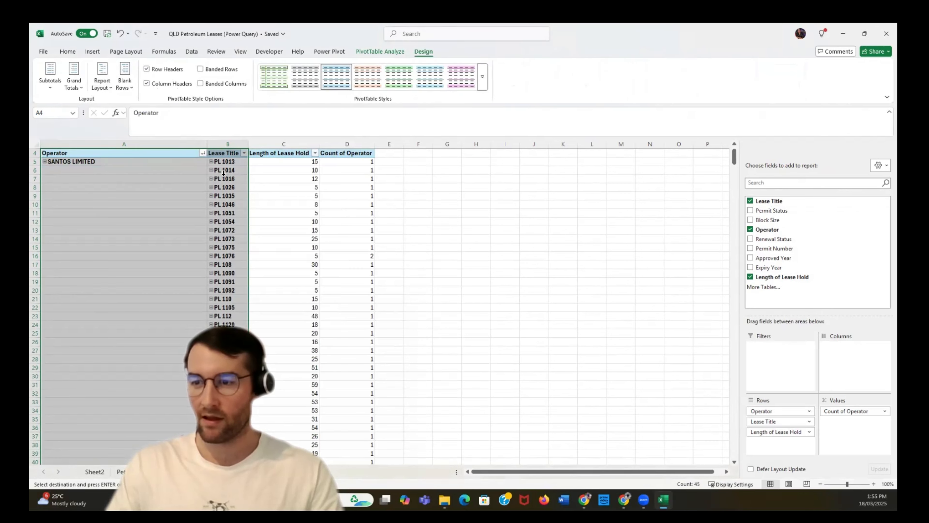
left_click_drag(305, 182, 468, 196)
scroll(433, 218, "down", 16)
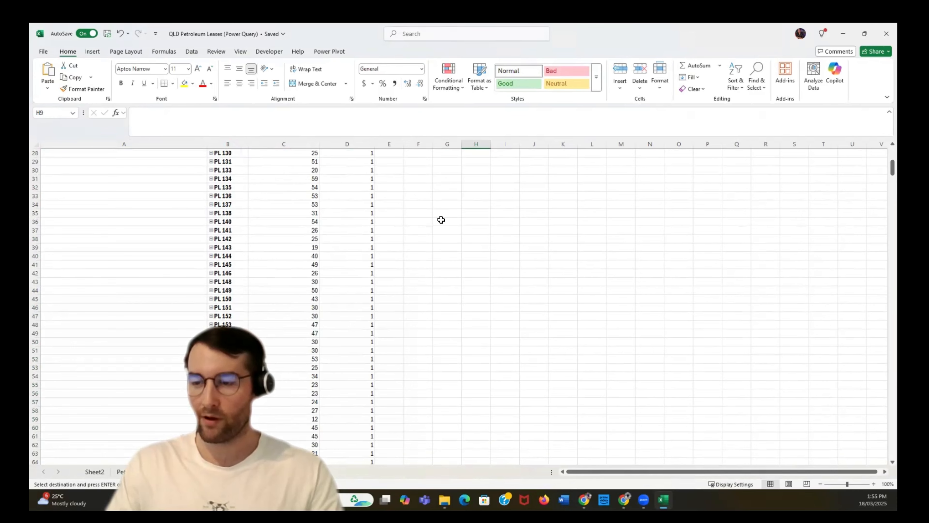
scroll(442, 220, "down", 12)
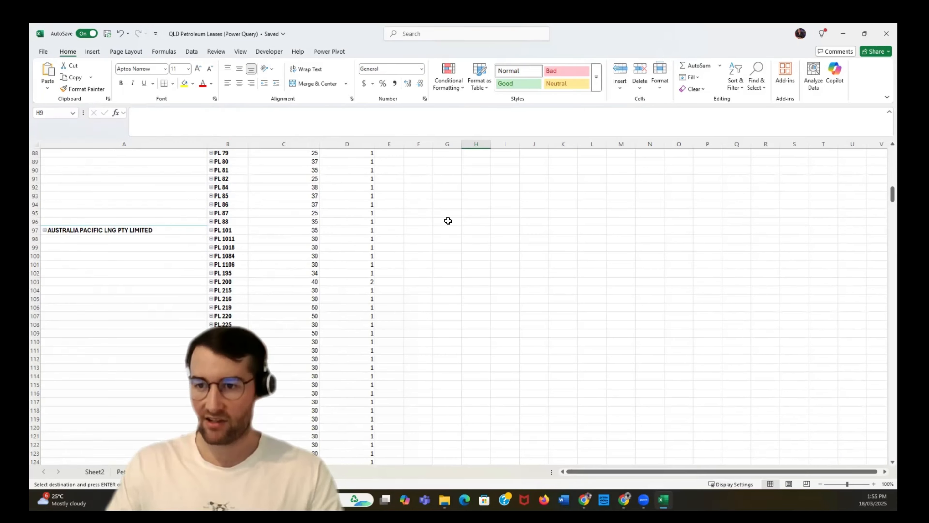
scroll(454, 225, "up", 6)
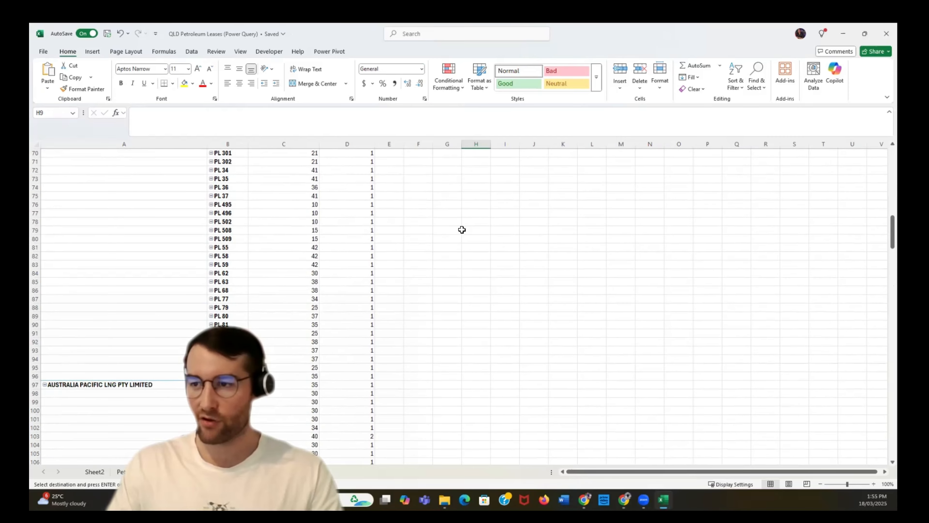
scroll(462, 227, "up", 20)
Try Operator as the PivotTable's report filter and move it back to the first row field.
left_click(105, 187)
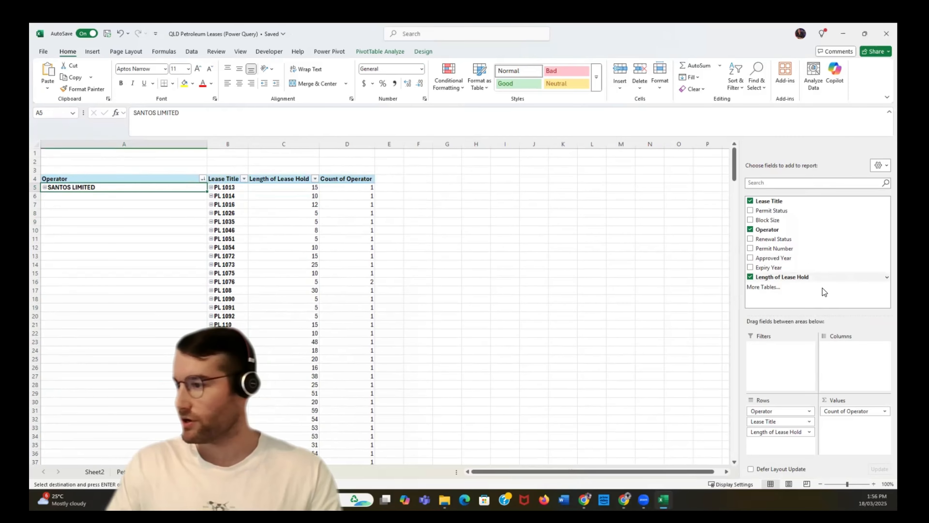
left_click_drag(783, 229, 783, 368)
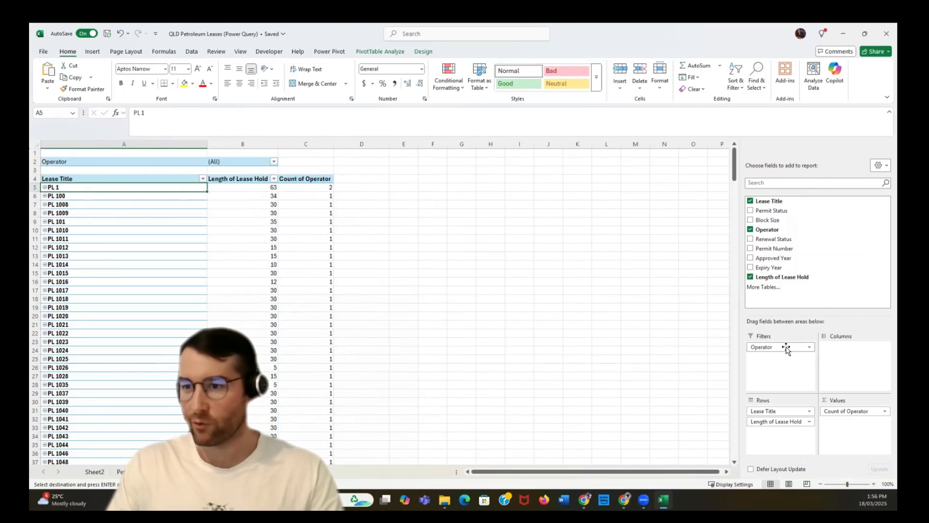
left_click_drag(786, 347, 783, 407)
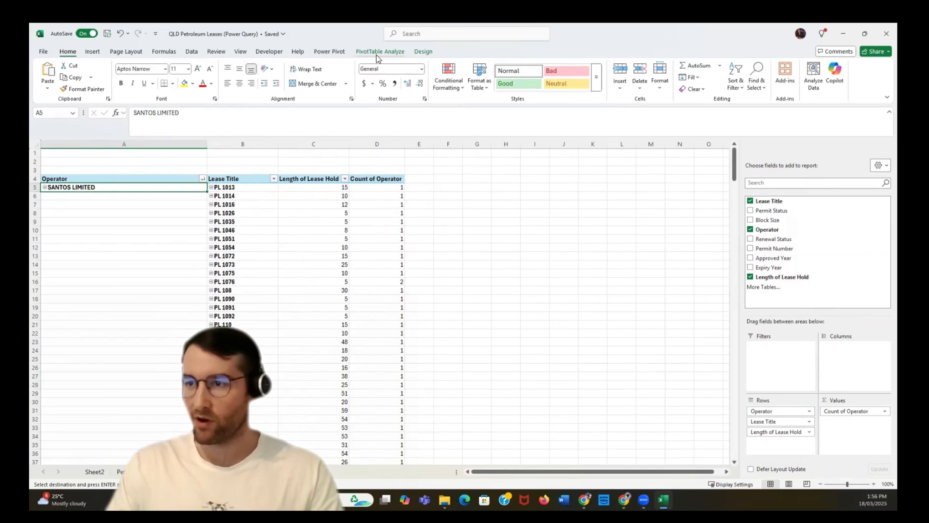
Insert a slicer for the Operator field of the PivotTable.
left_click(425, 52)
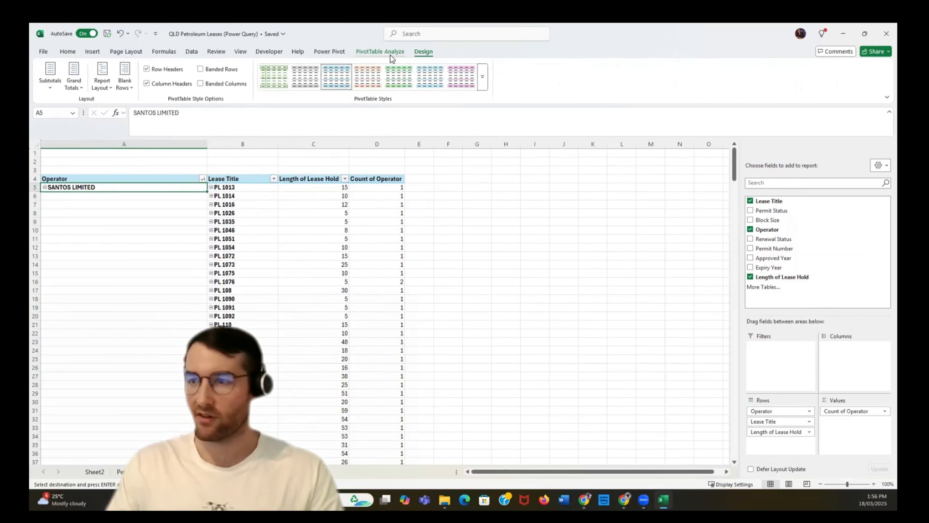
left_click(391, 55)
left_click(281, 75)
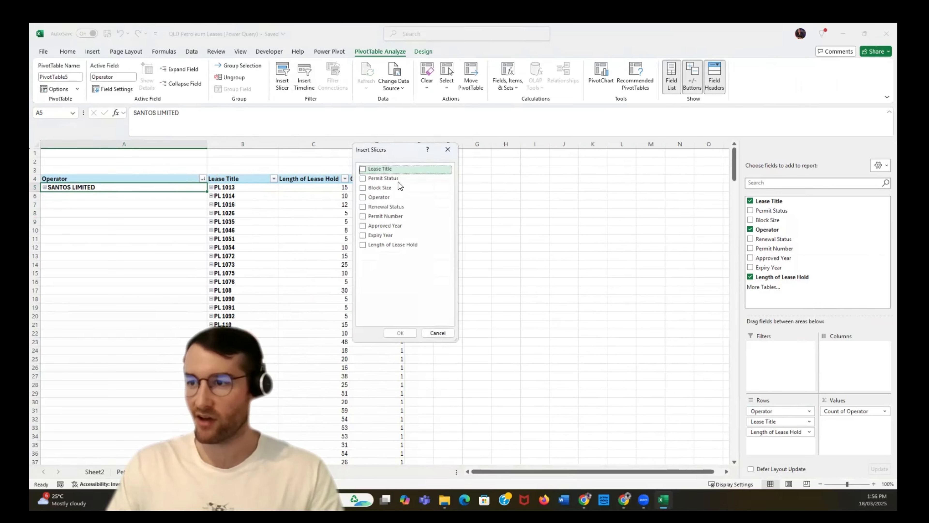
left_click(372, 200)
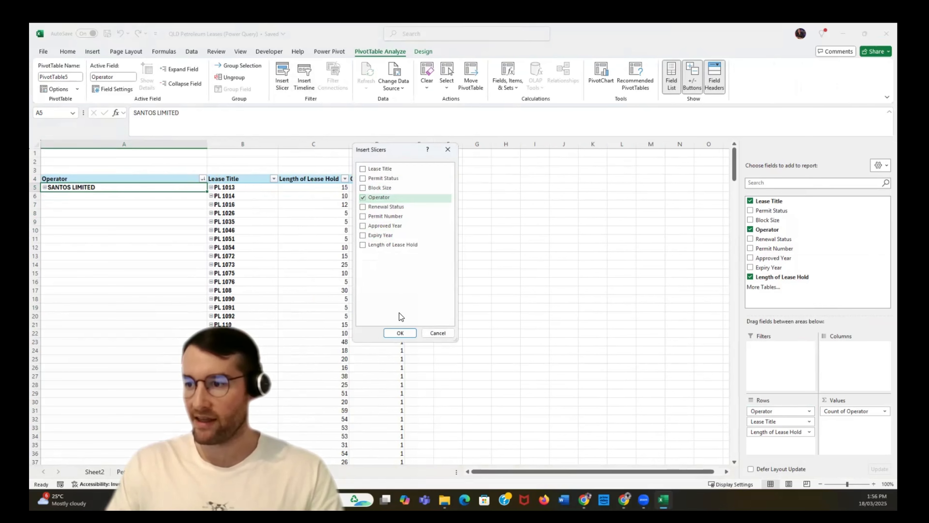
left_click(400, 333)
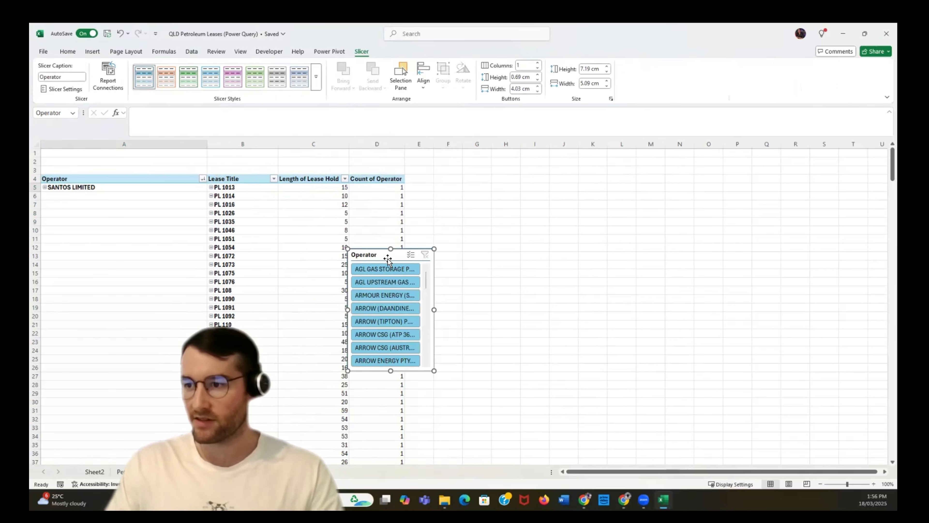
Place the Operator slicer beside the PivotTable, give it two columns and widen it to about 10.7 cm.
left_click_drag(388, 258, 484, 187)
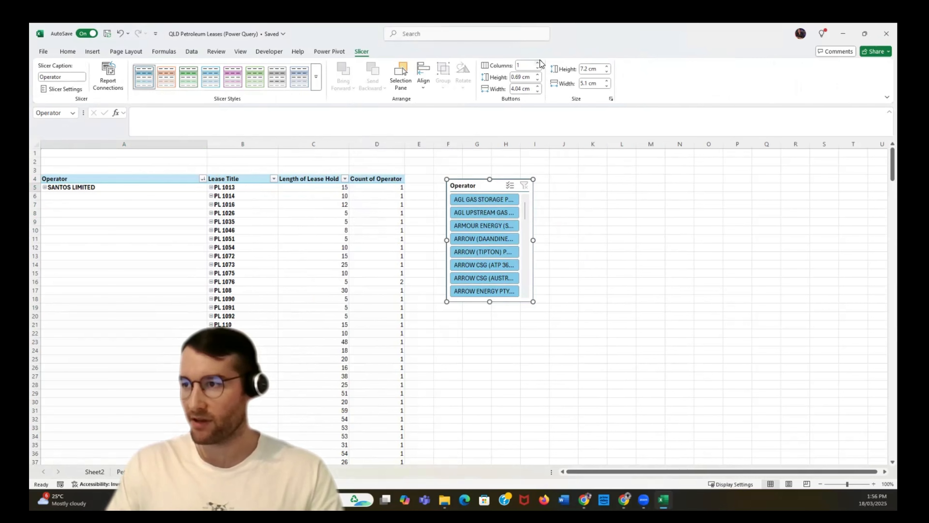
left_click(539, 63)
left_click_drag(533, 240, 629, 240)
left_click(475, 167)
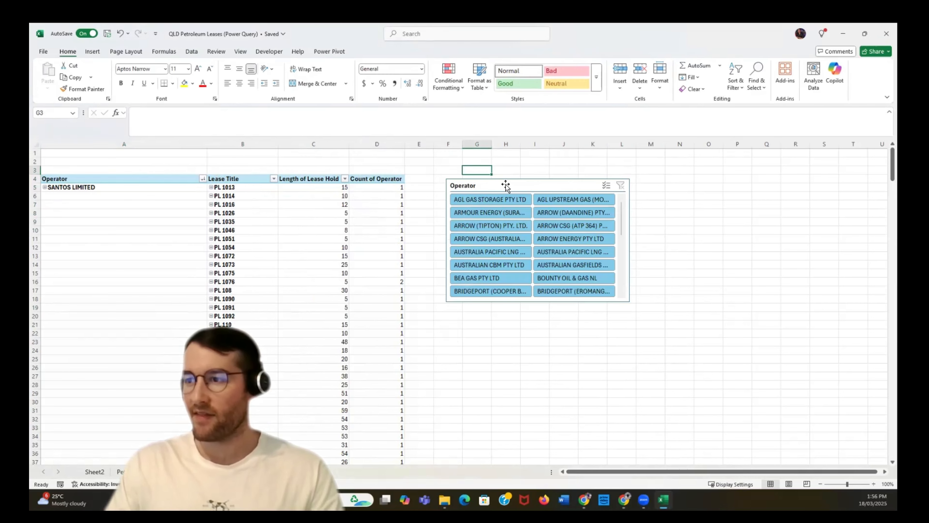
left_click_drag(504, 183, 492, 177)
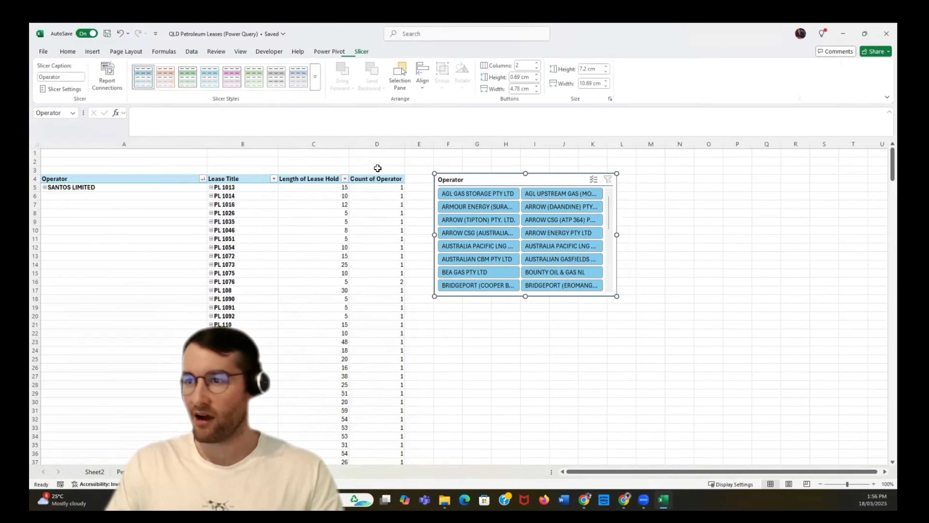
Try a Permit Status slicer on the PivotTable and delete it.
left_click(316, 196)
left_click(379, 51)
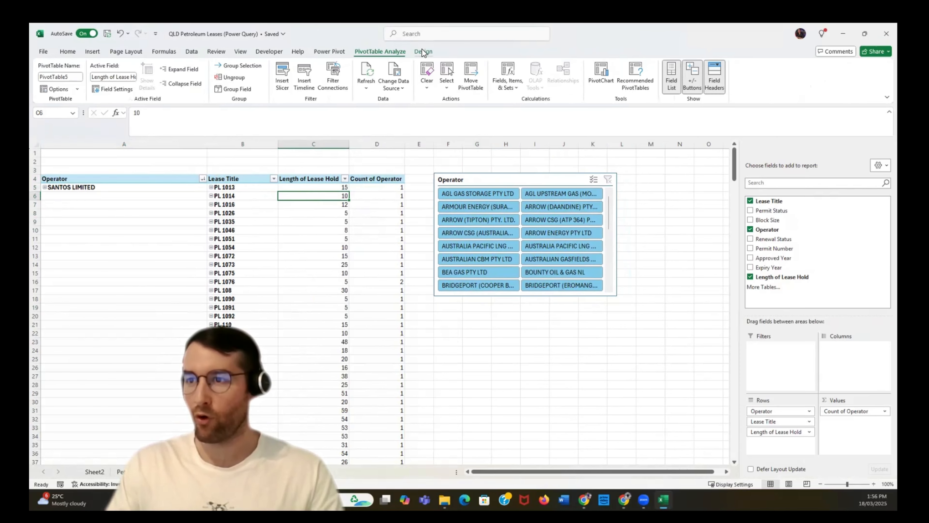
left_click(288, 83)
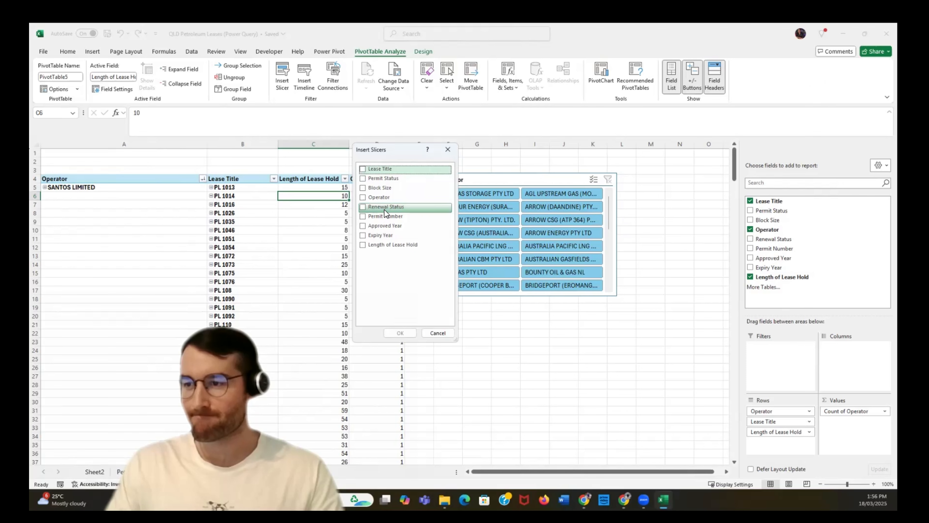
left_click(388, 178)
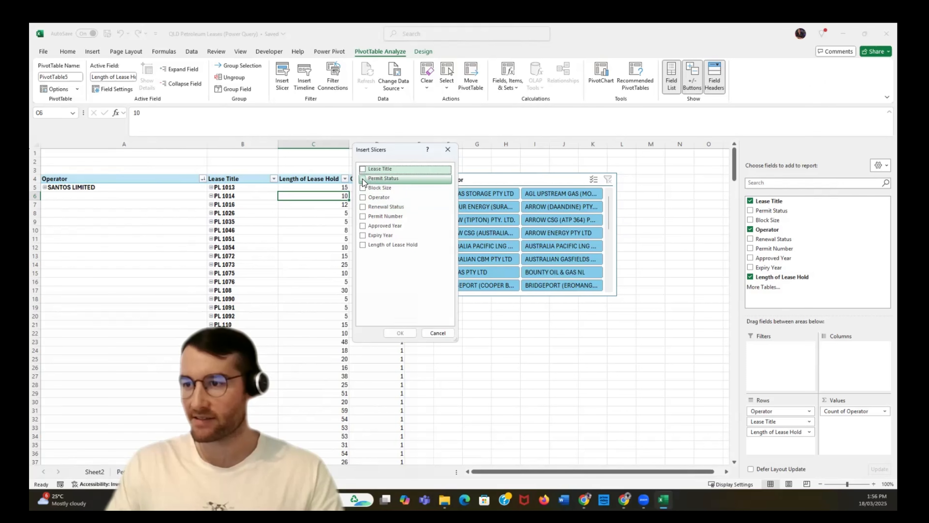
left_click(400, 332)
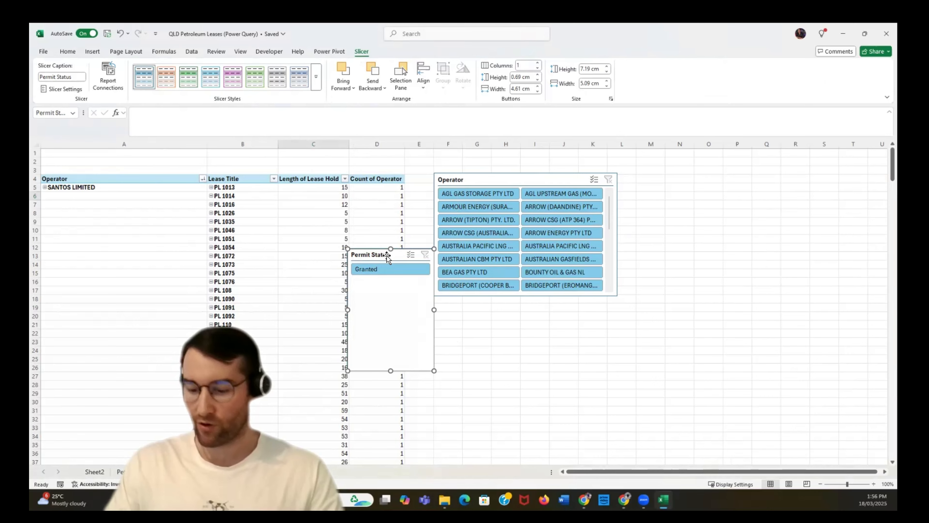
key("Delete")
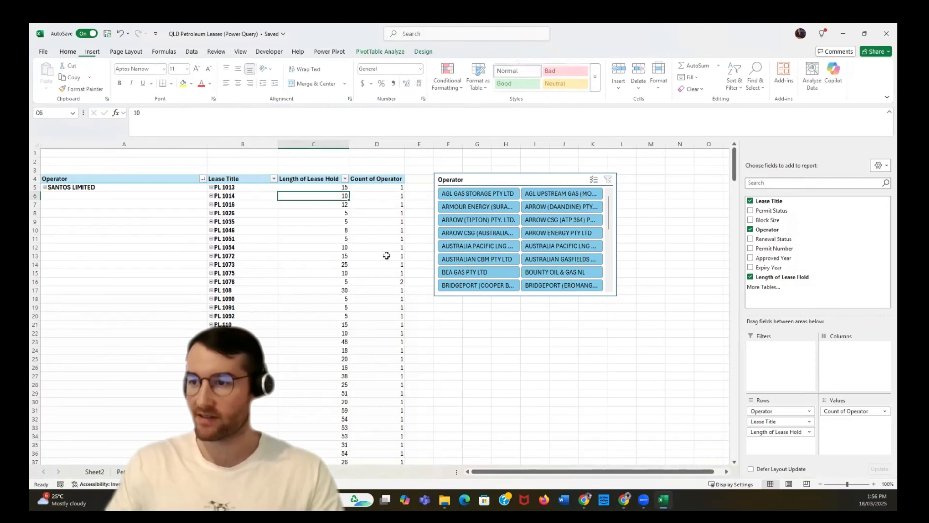
Insert slicers for the Renewal Status and Expiry Year fields of the PivotTable.
left_click(377, 51)
left_click(282, 86)
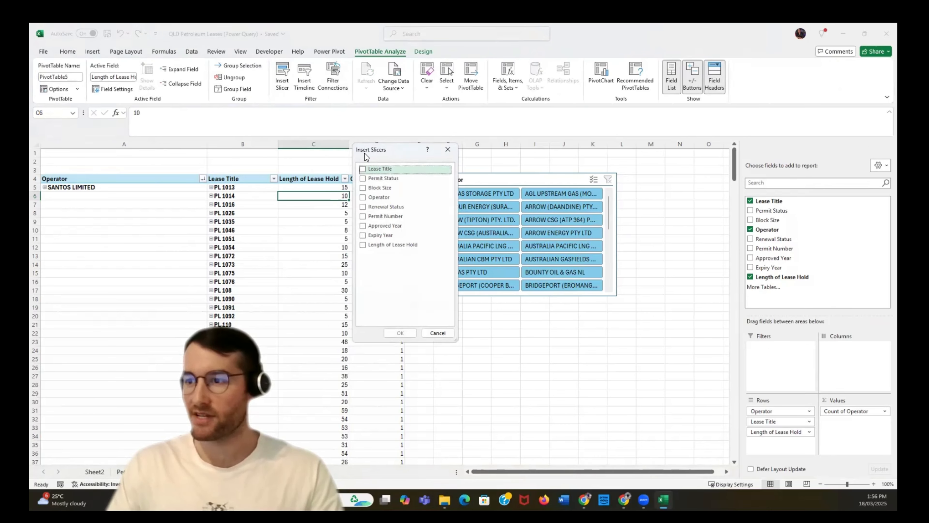
left_click(364, 207)
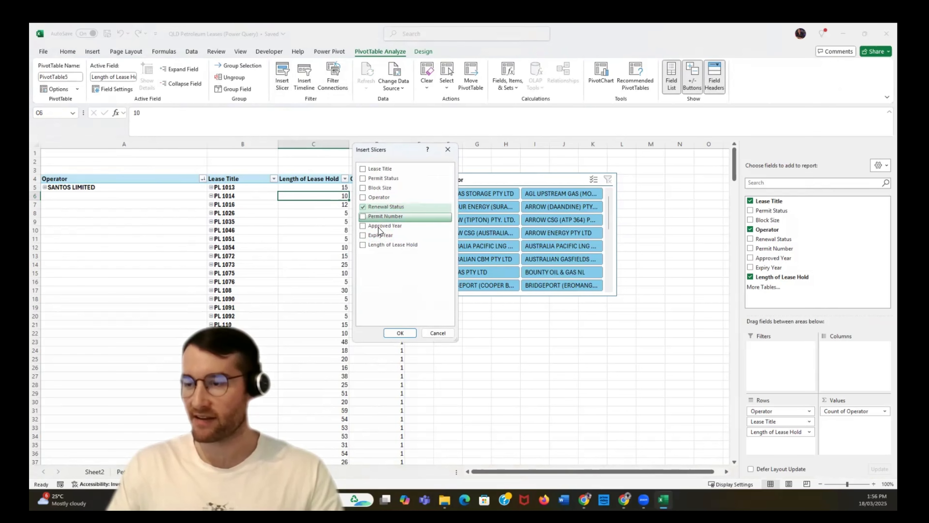
left_click(363, 236)
left_click(402, 334)
Place the Expiry Year slicer beside the Operator slicer and the Renewal Status slicer beneath it, shortened to about 3.5 cm high.
left_click_drag(395, 269, 661, 178)
left_click_drag(366, 241, 466, 310)
left_click_drag(476, 425, 476, 363)
Try filtering the PivotTable by Renewal Lodged and by Replacement Permit Application, and clear the Renewal Status filter.
left_click(476, 336)
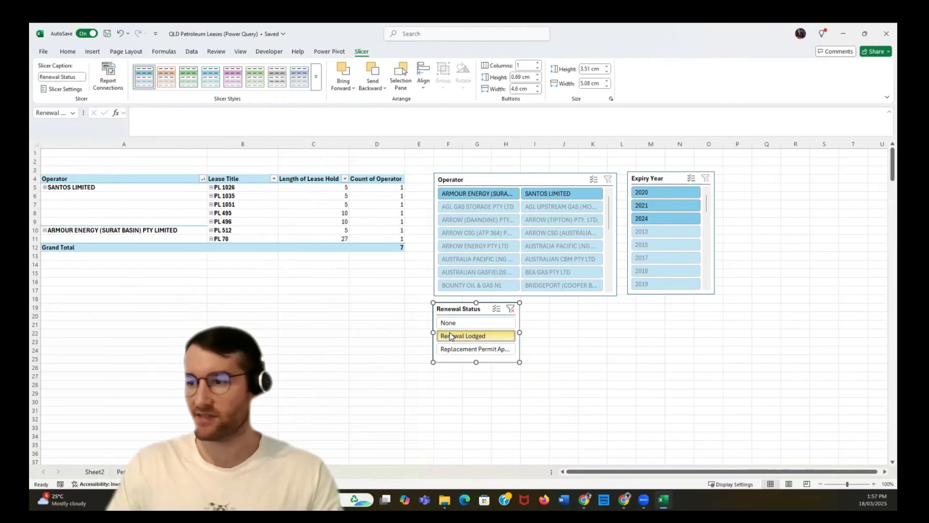
left_click(475, 349)
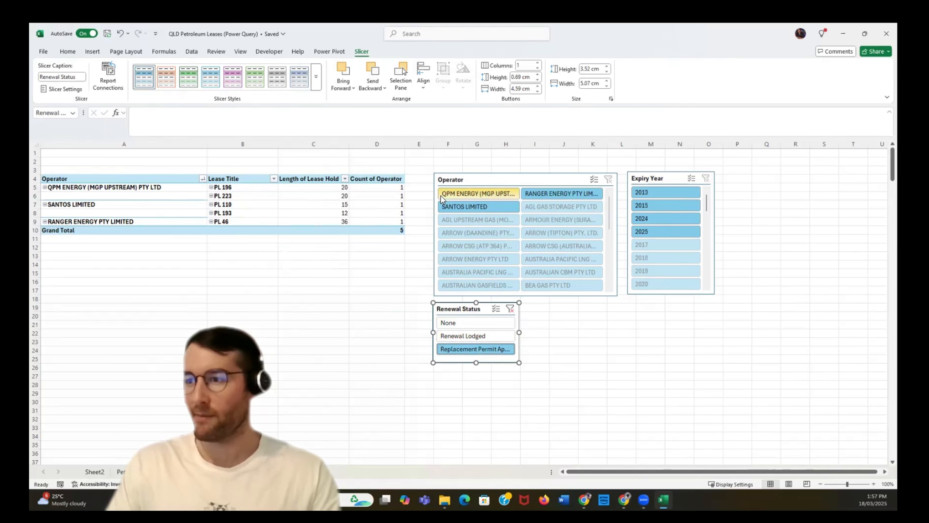
left_click(510, 309)
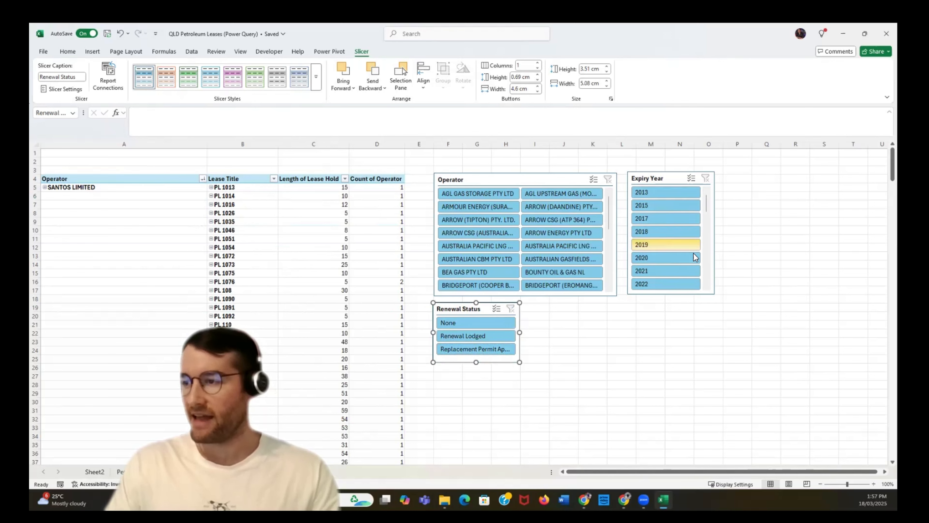
Try filtering the PivotTable by expiry years 2025 and 2024, and clear the Expiry Year filter.
left_click_drag(708, 206, 707, 222)
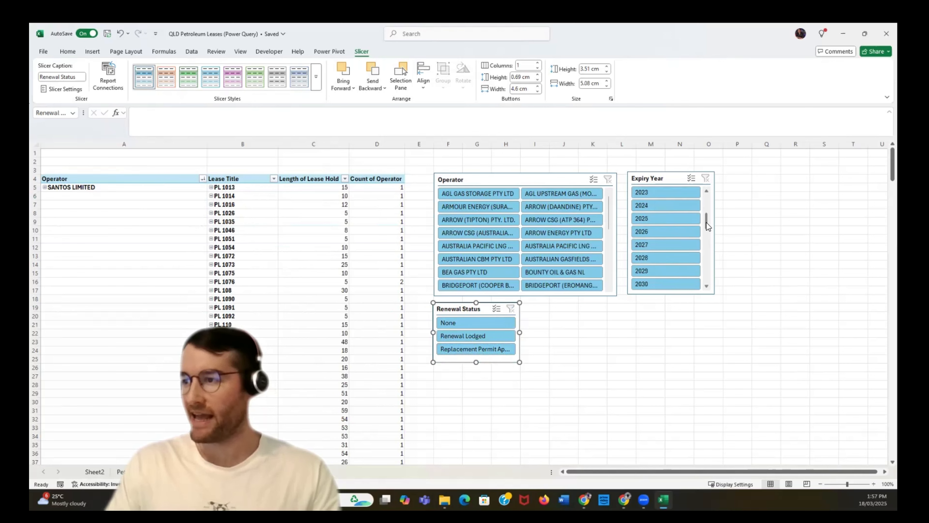
left_click(676, 218)
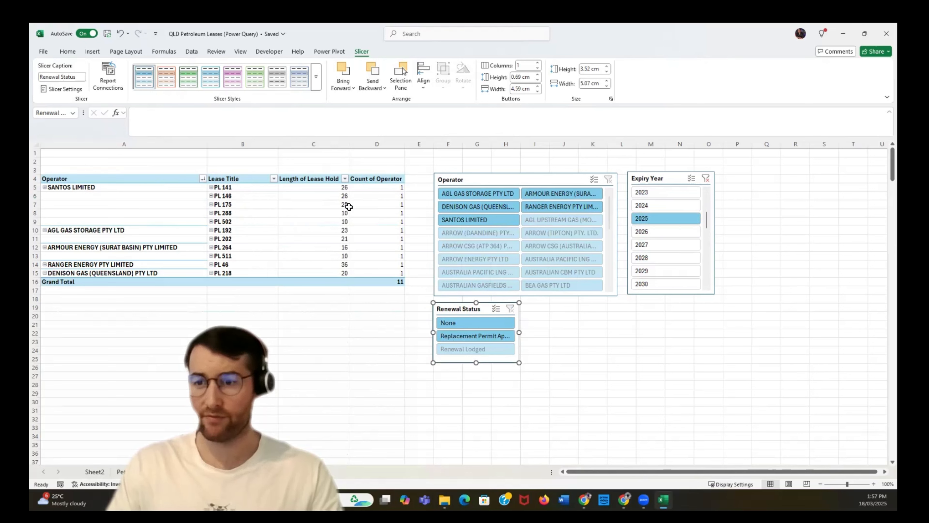
left_click(655, 206)
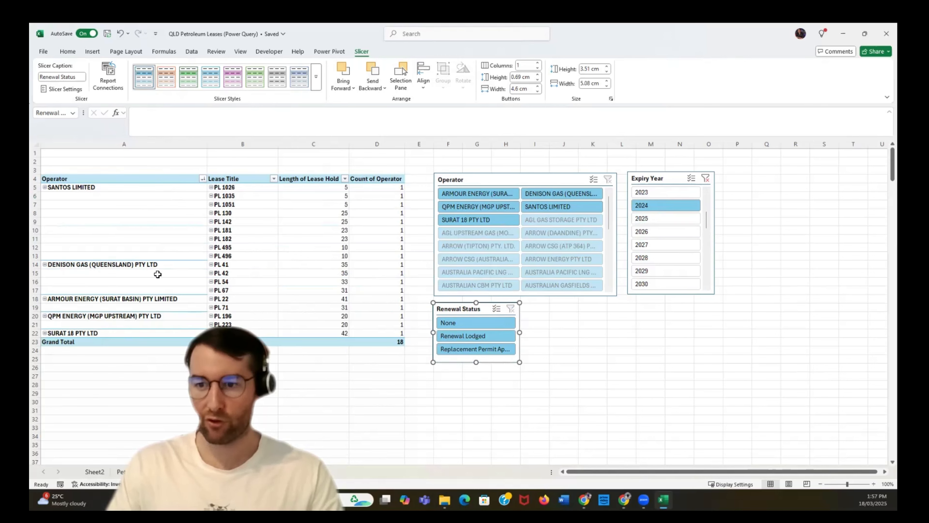
left_click(706, 178)
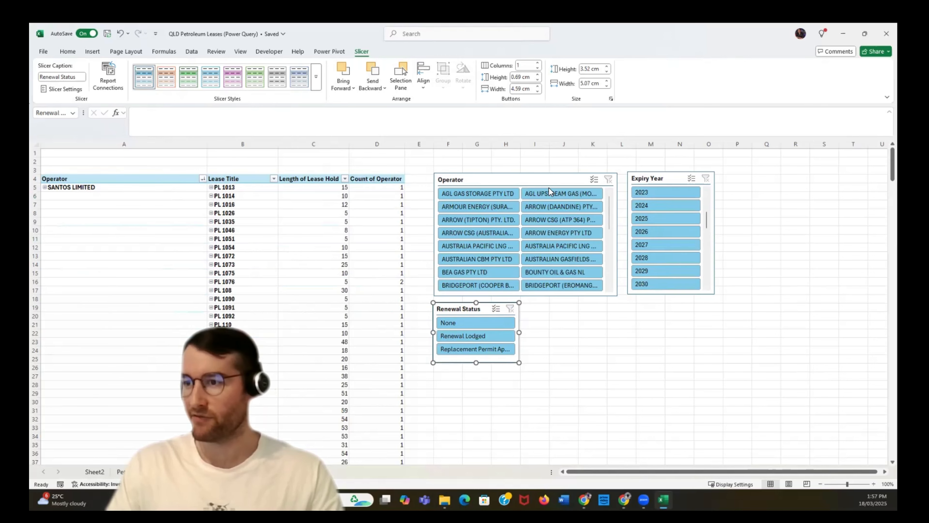
left_click(566, 344)
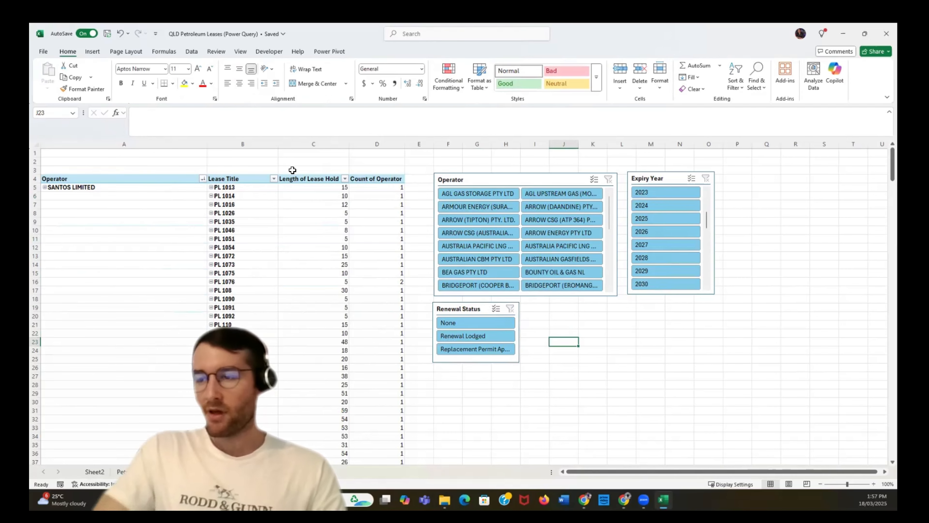
scroll(417, 241, "down", 6)
scroll(475, 245, "down", 5)
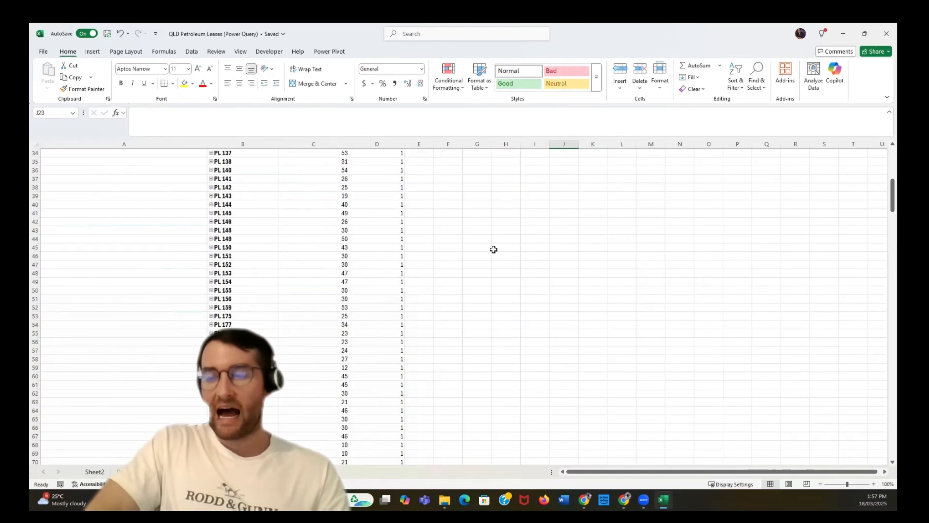
scroll(494, 249, "down", 20)
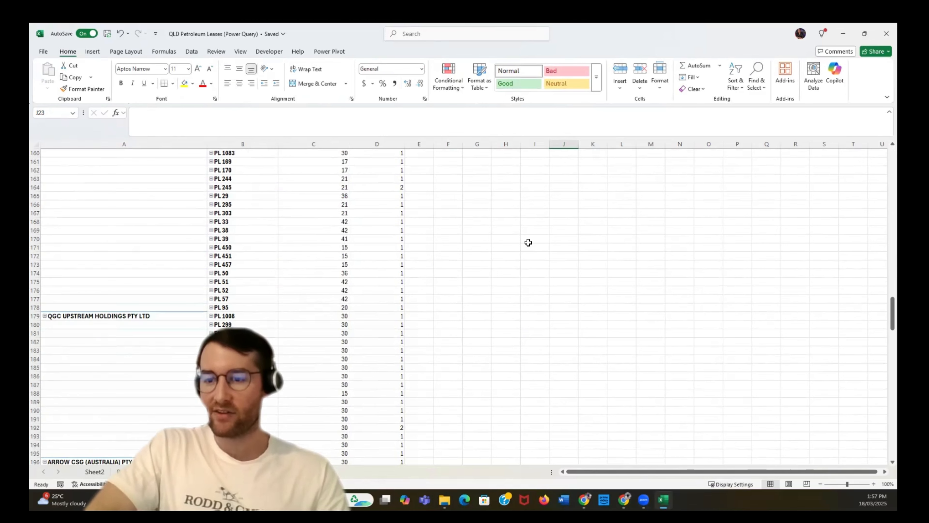
scroll(529, 242, "up", 20)
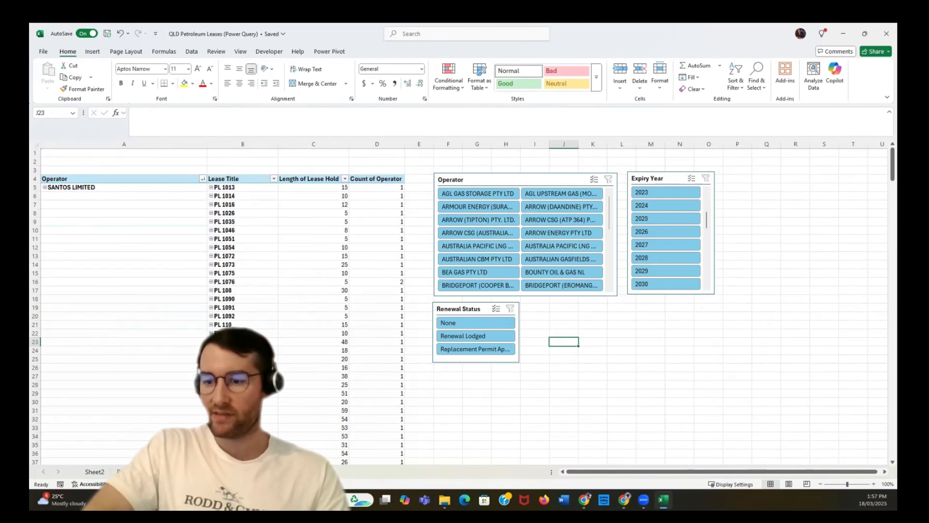
Set the tab colour of the Petroleum_leases sheet to yellow.
left_click(136, 472)
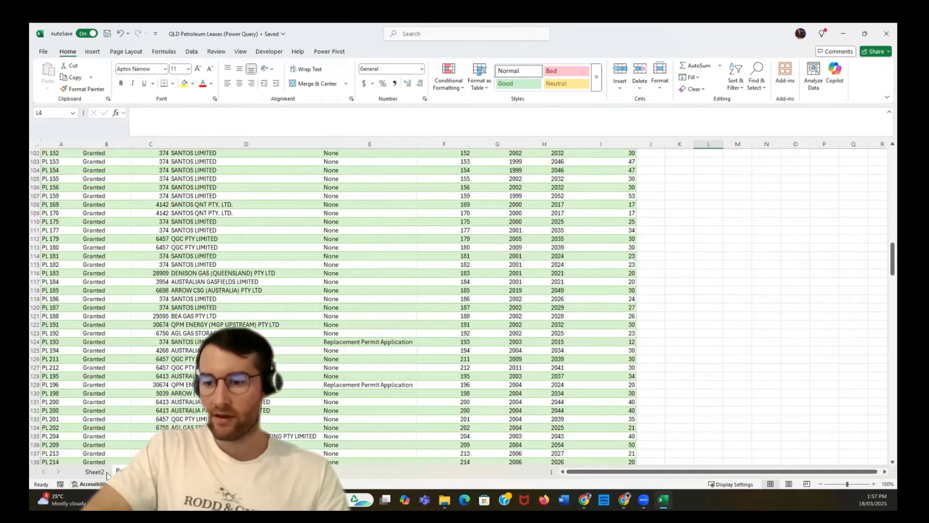
scroll(490, 293, "up", 20)
right_click(154, 472)
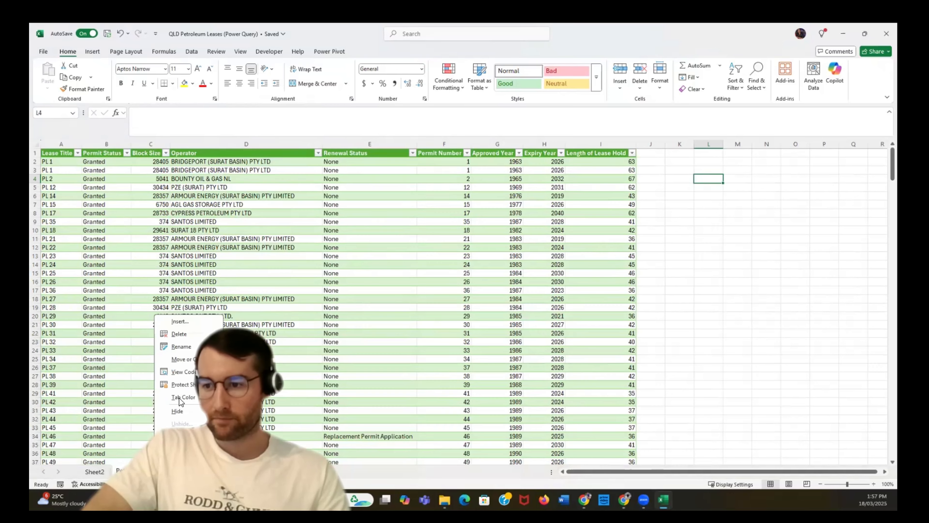
mouse_move(180, 398)
left_click(272, 450)
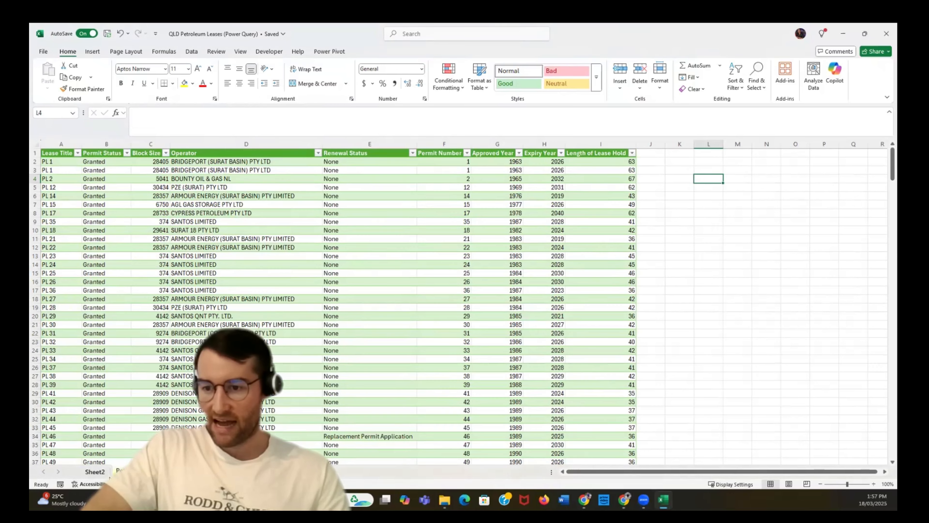
Move Sheet2 so that it follows the Petroleum_leases sheet.
left_click(106, 473)
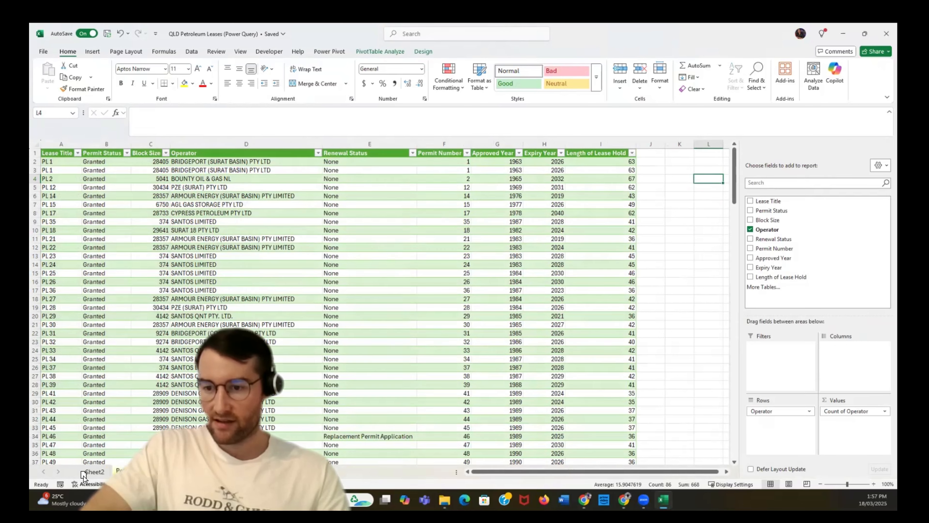
left_click_drag(92, 475, 157, 476)
scroll(250, 242, "up", 2)
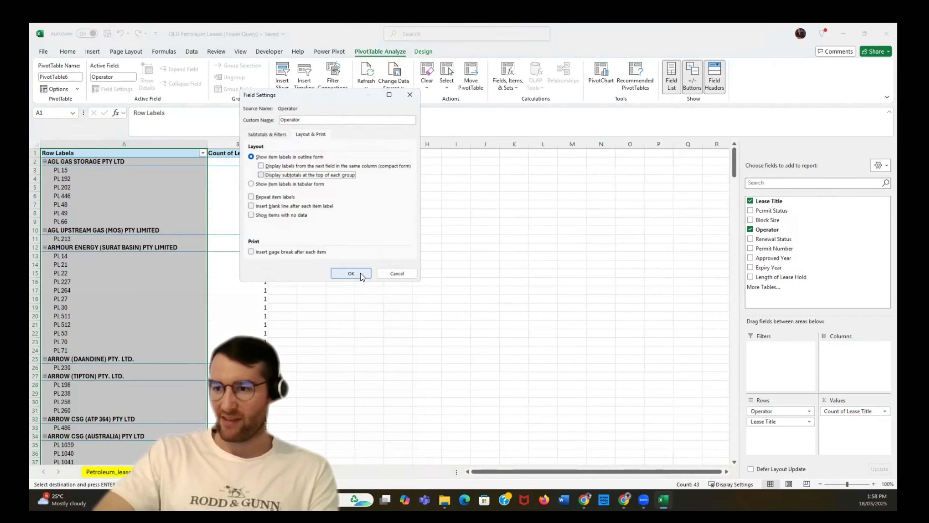
Turn off compact-form labels and top-of-group subtotals for the Operator row field, and top-of-group subtotals for Lease Title.
left_click(363, 275)
left_click(800, 422)
left_click(798, 411)
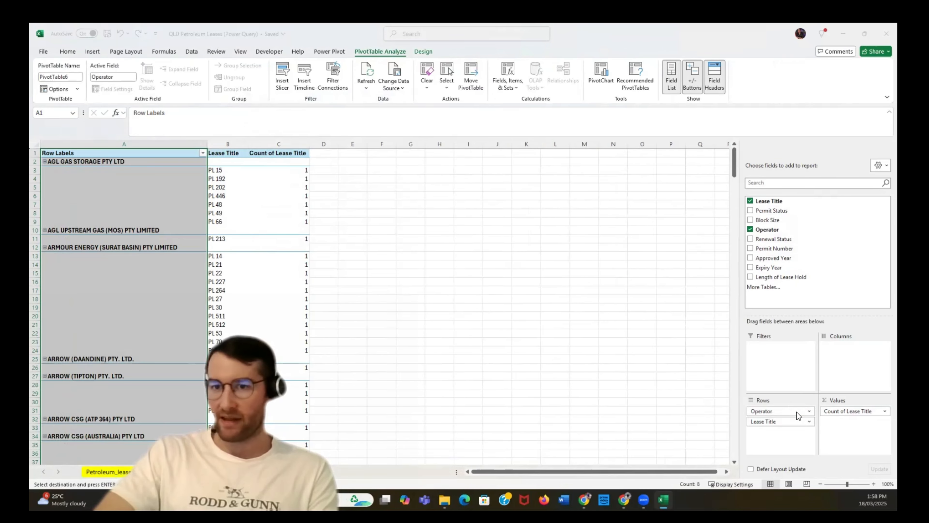
key("alt+n")
left_click(305, 135)
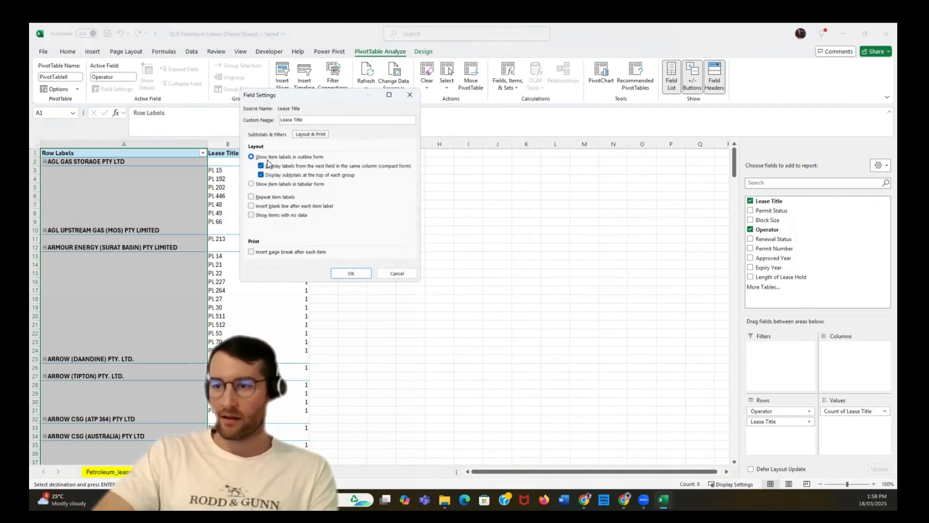
left_click(261, 174)
left_click(365, 274)
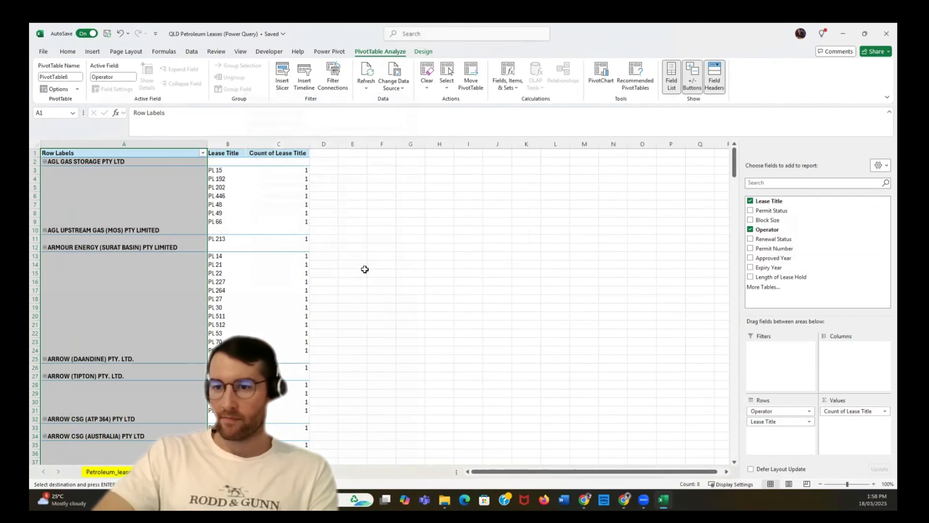
Change the report layout of the Operator and Lease Title PivotTable to tabular form.
left_click(424, 51)
left_click(102, 80)
left_click(139, 141)
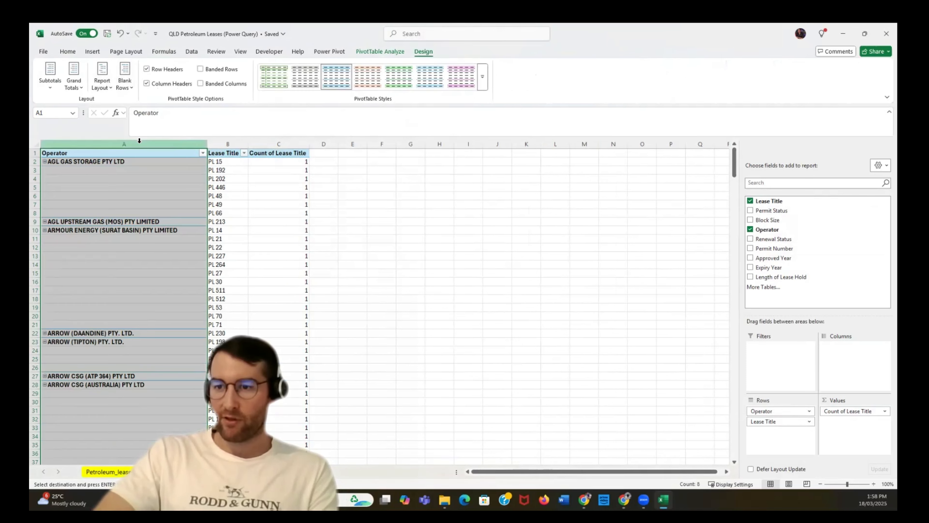
left_click(381, 197)
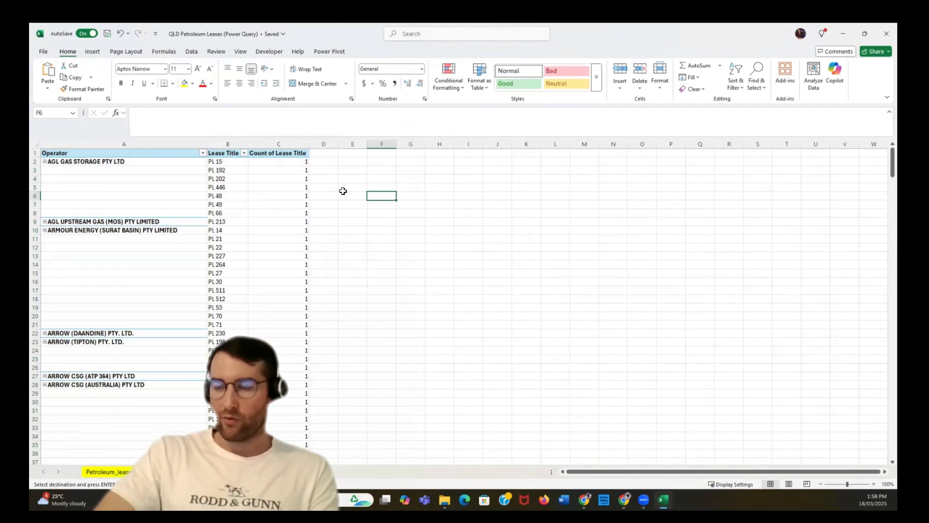
Review the lease titles listed under each operator throughout the tabular PivotTable.
left_click(183, 179)
scroll(401, 197, "down", 15)
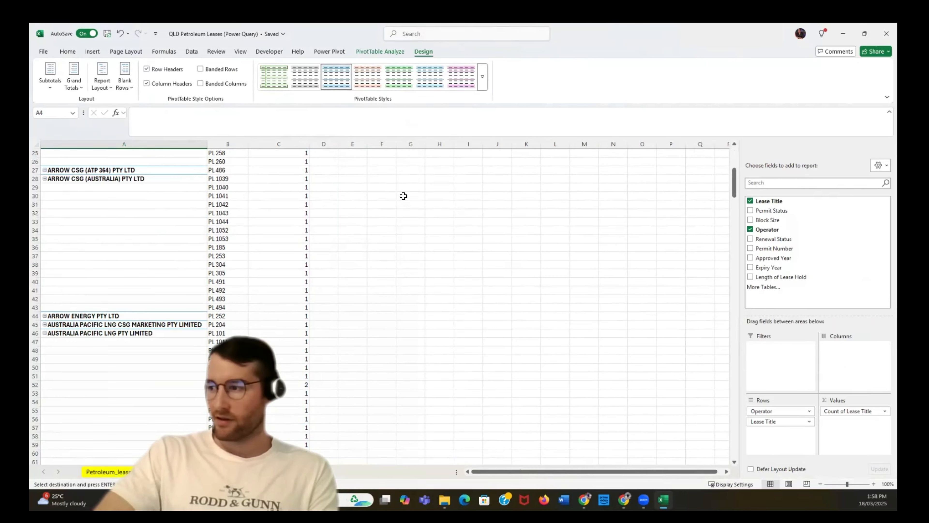
scroll(409, 195, "down", 15)
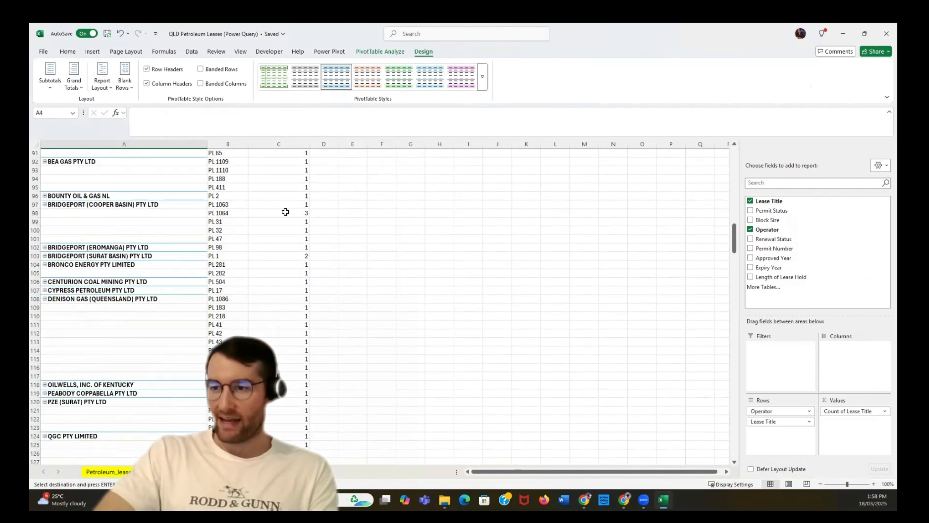
scroll(365, 218, "down", 20)
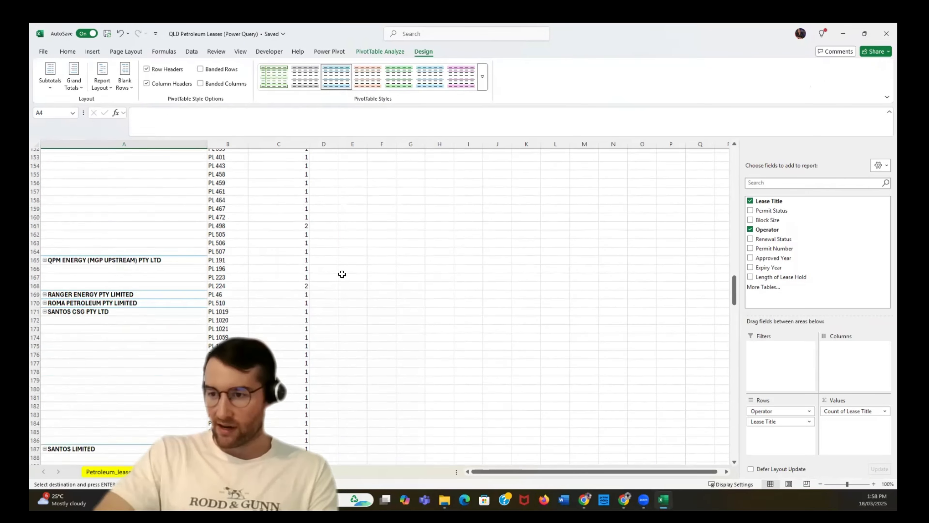
scroll(344, 269, "up", 20)
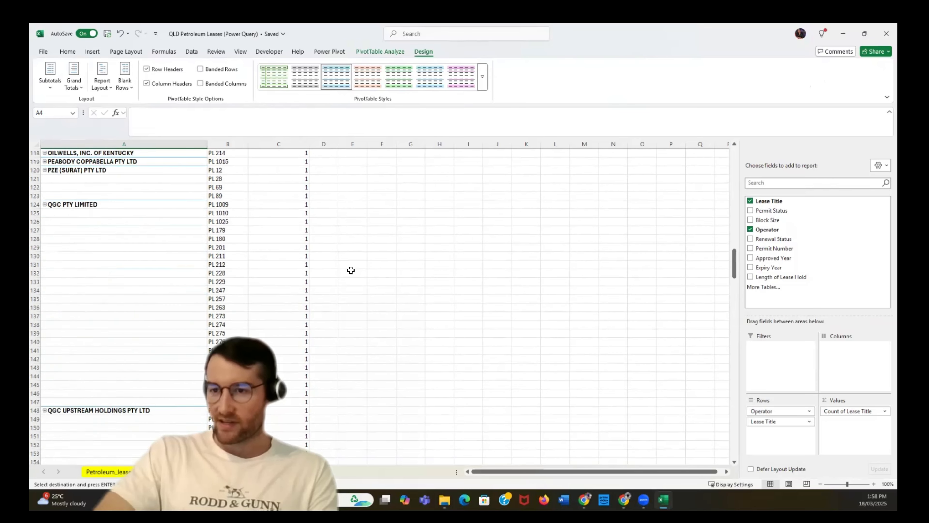
scroll(343, 267, "up", 10)
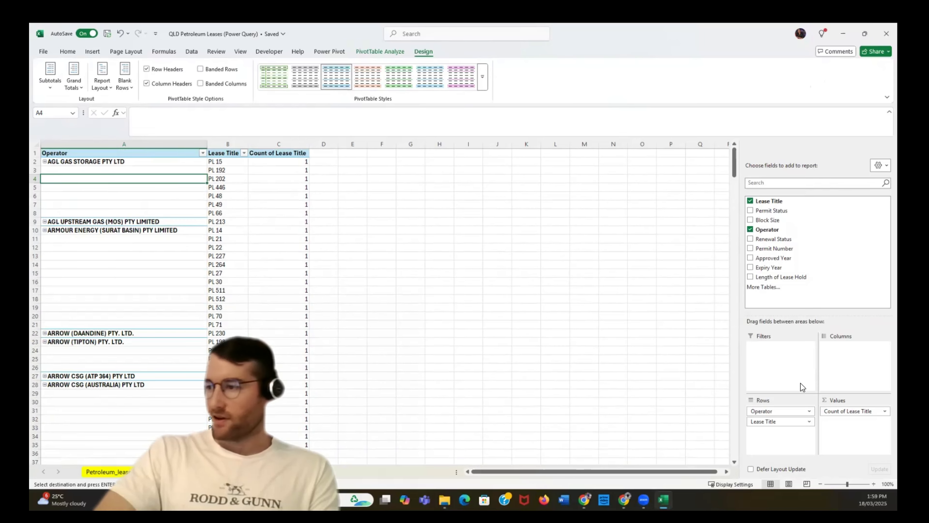
Replace the Count of Lease Title value with Approved Year as the last row field, and widen the Lease Title and Approved Year columns.
left_click_drag(831, 411, 791, 234)
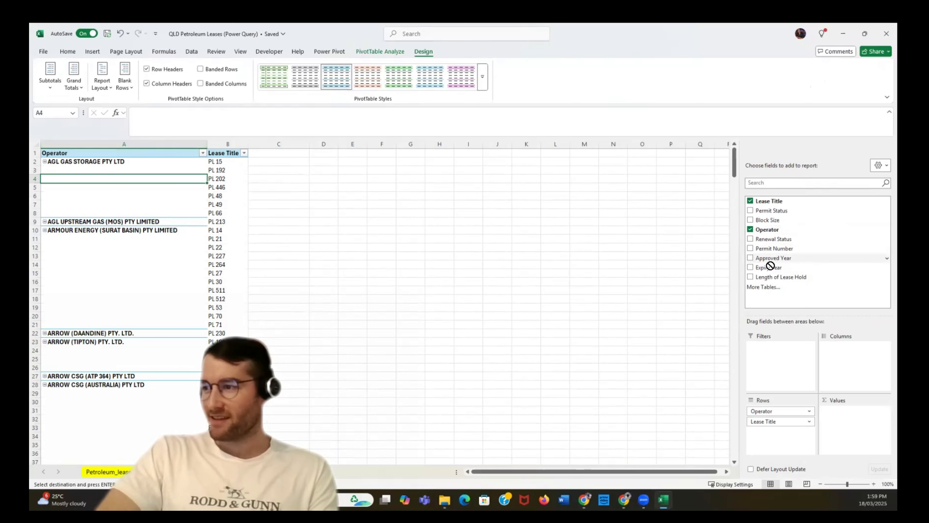
left_click_drag(770, 266, 782, 436)
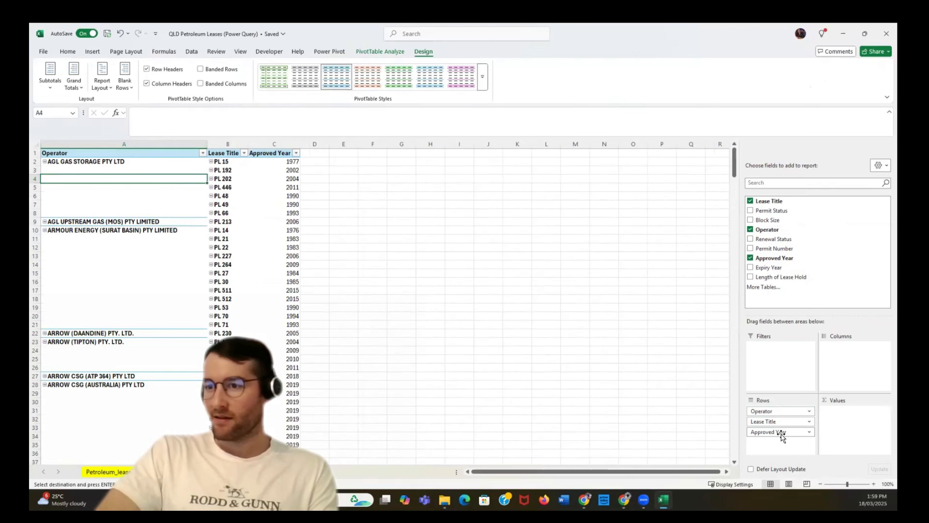
left_click_drag(300, 143, 315, 142)
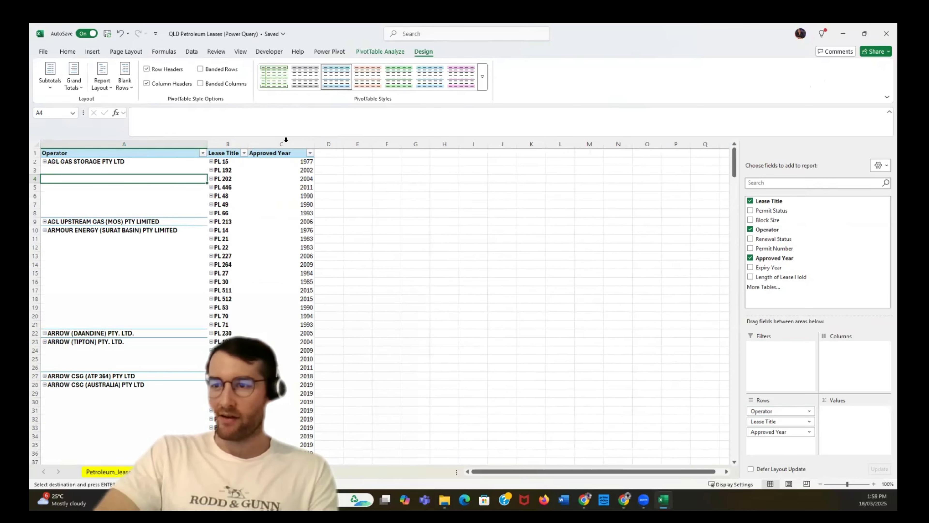
left_click_drag(248, 144, 266, 143)
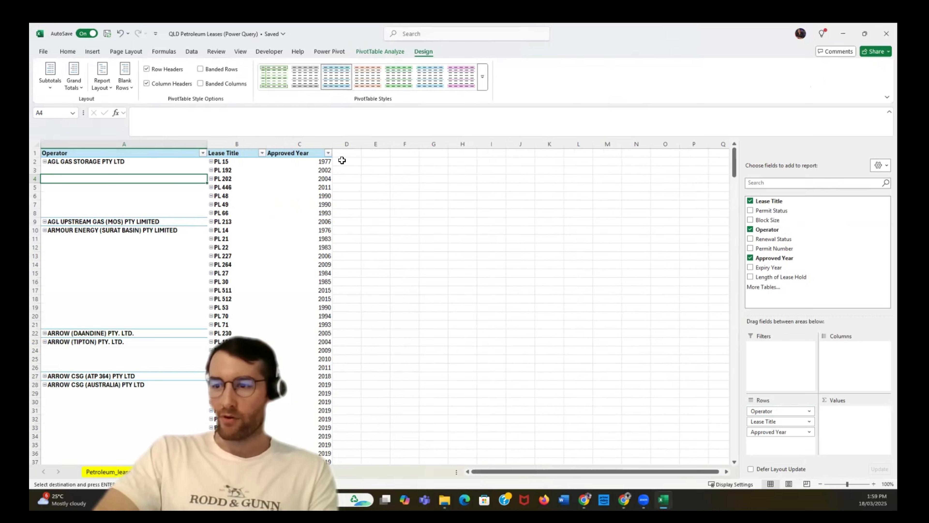
Sort the Approved Year field in descending order by Approved Year and check the order across the operators.
left_click(327, 154)
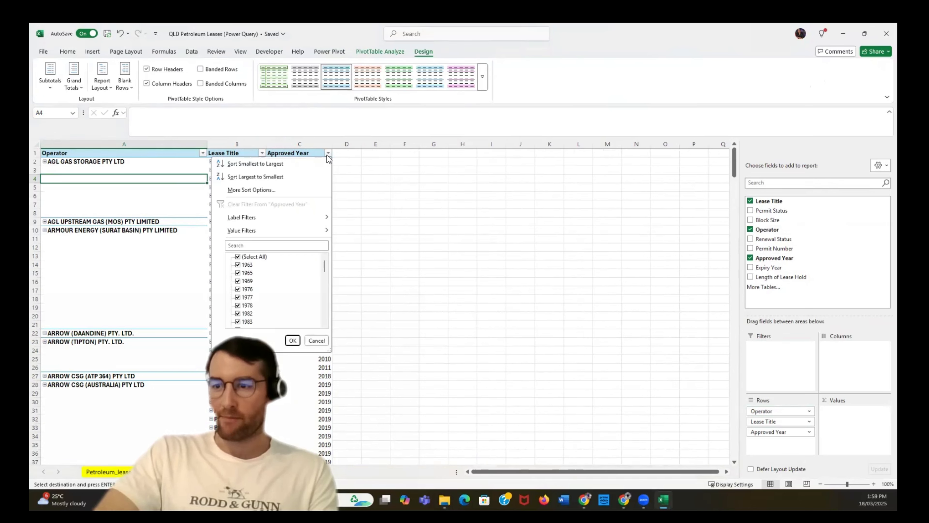
left_click(278, 189)
left_click(266, 173)
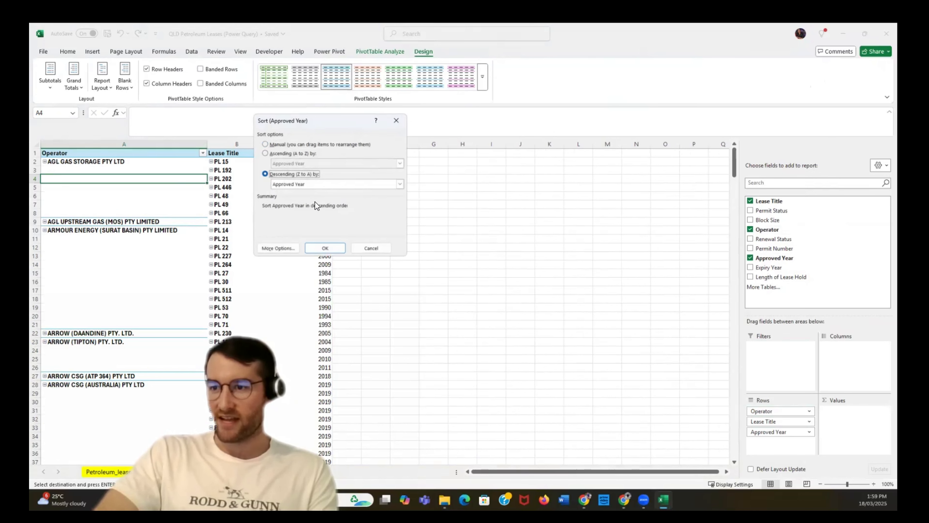
left_click(337, 246)
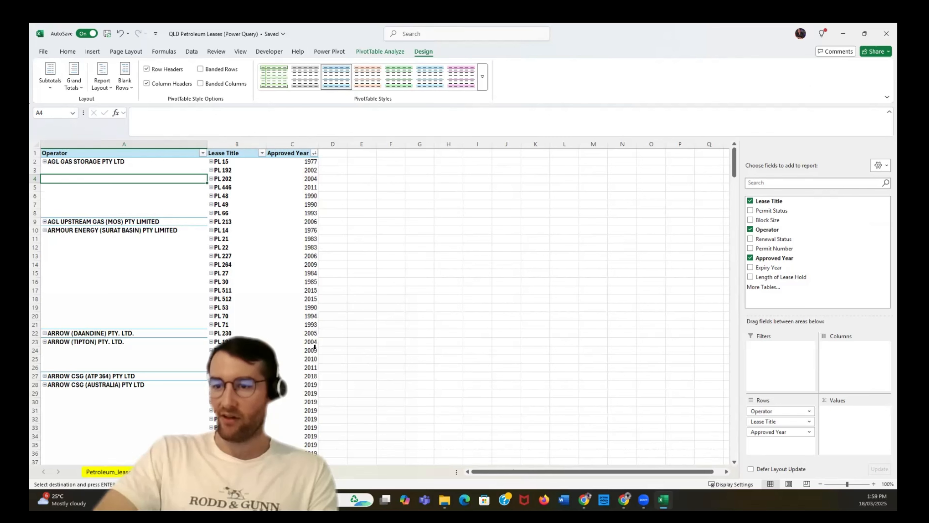
scroll(244, 284, "down", 8)
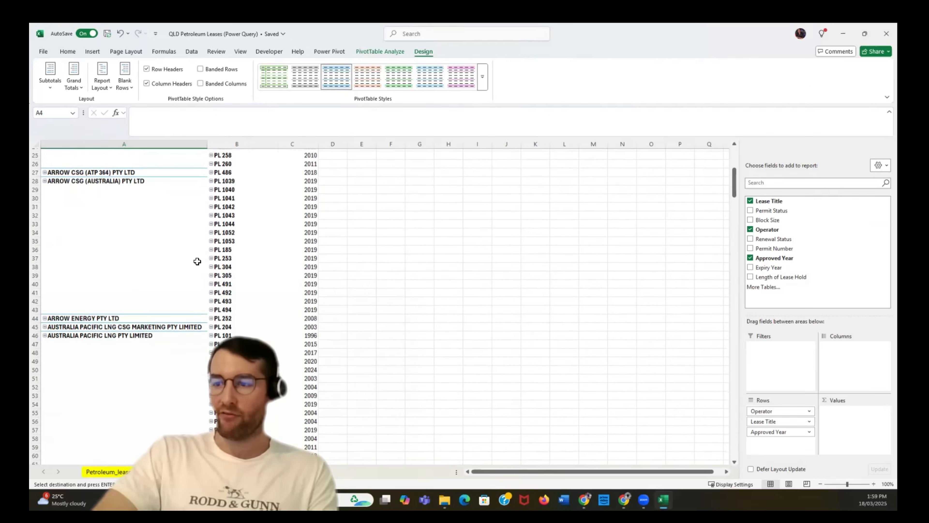
scroll(198, 259, "up", 8)
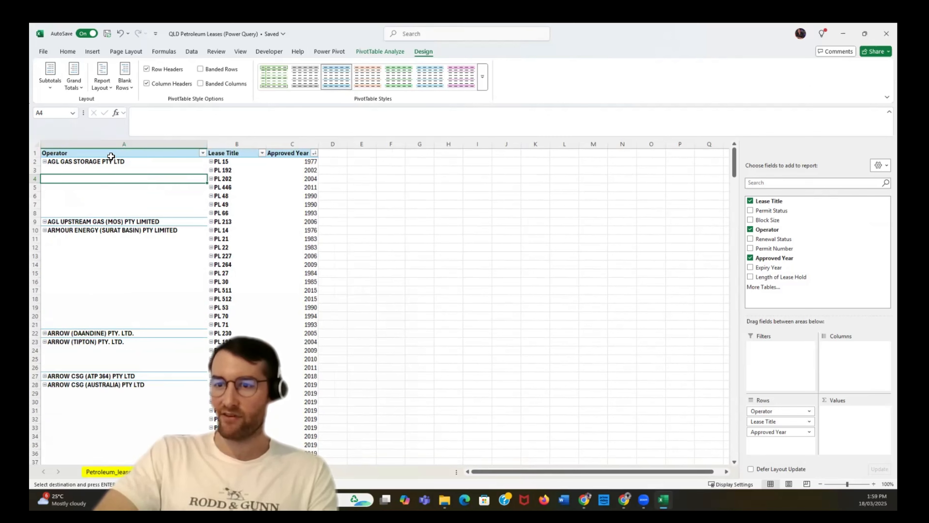